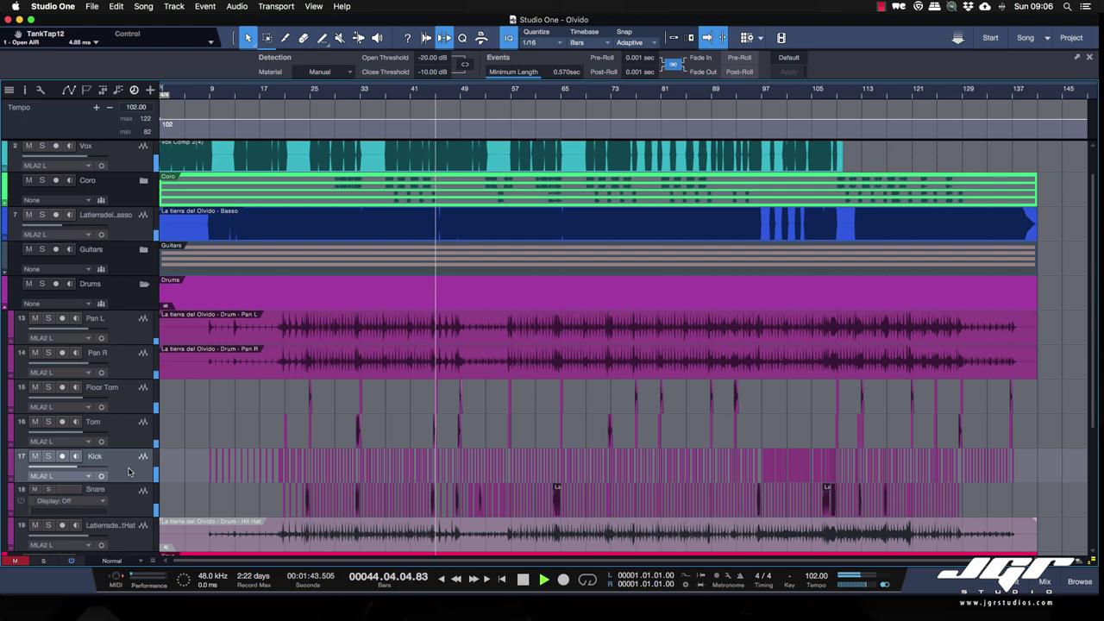
Stop playback and bounce all the sliced events on the Kick track into one event, reducing the arrangement's waveform zoom.
key("space")
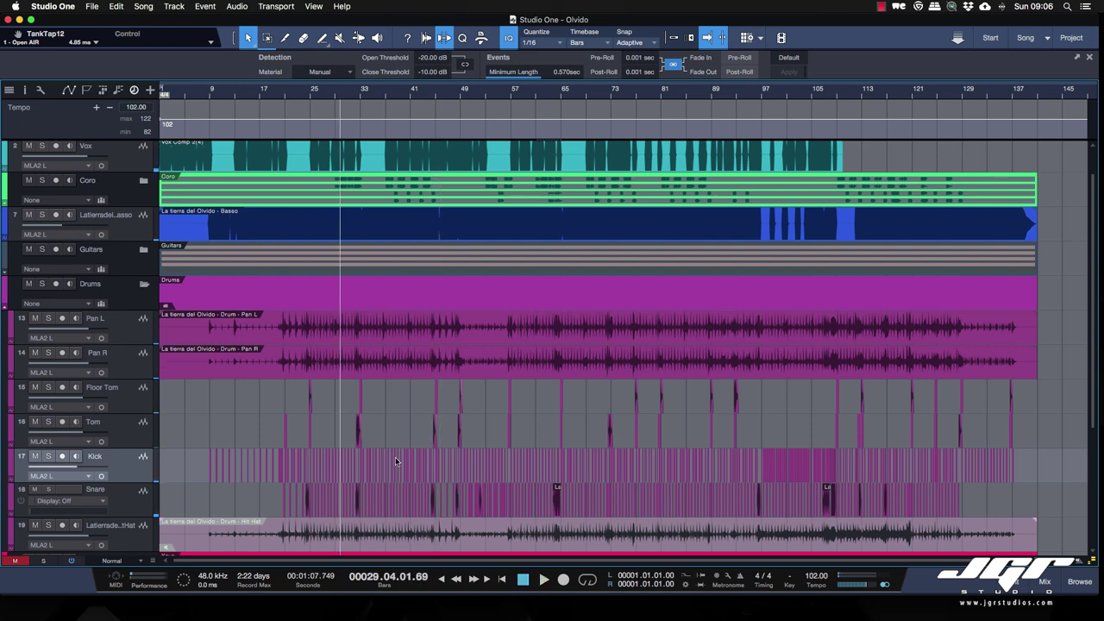
left_click_drag(1061, 467, 121, 470)
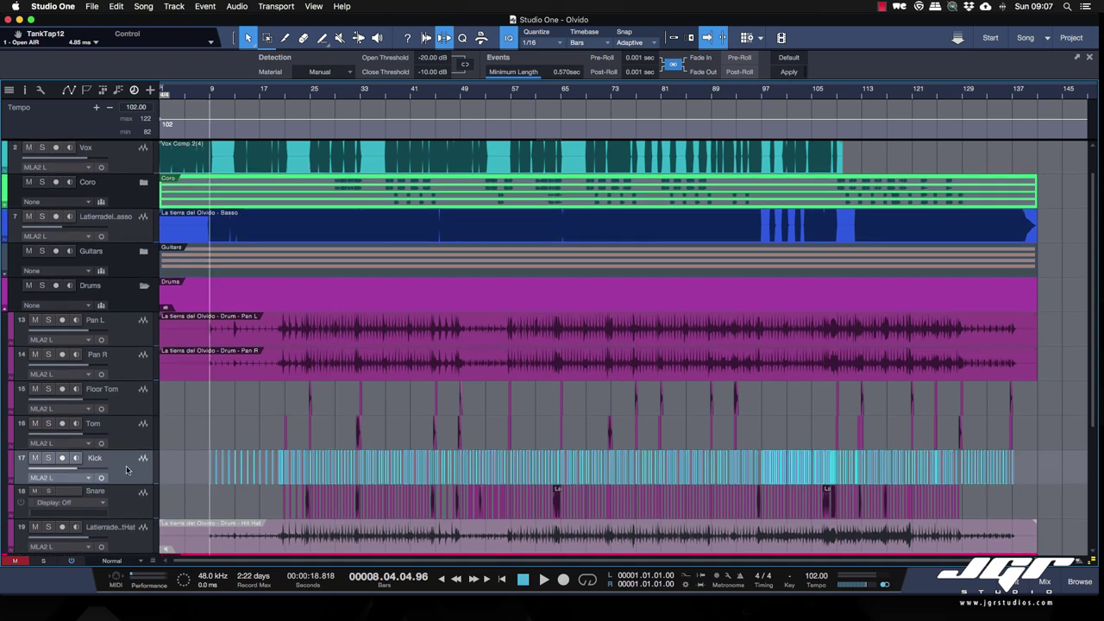
right_click(401, 466)
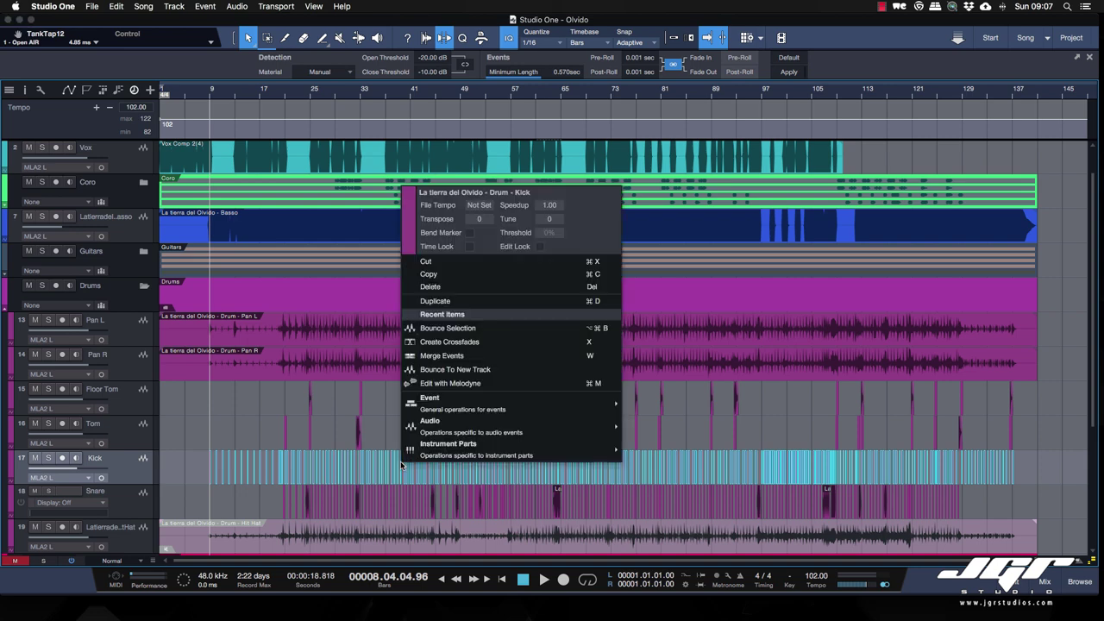
left_click(493, 329)
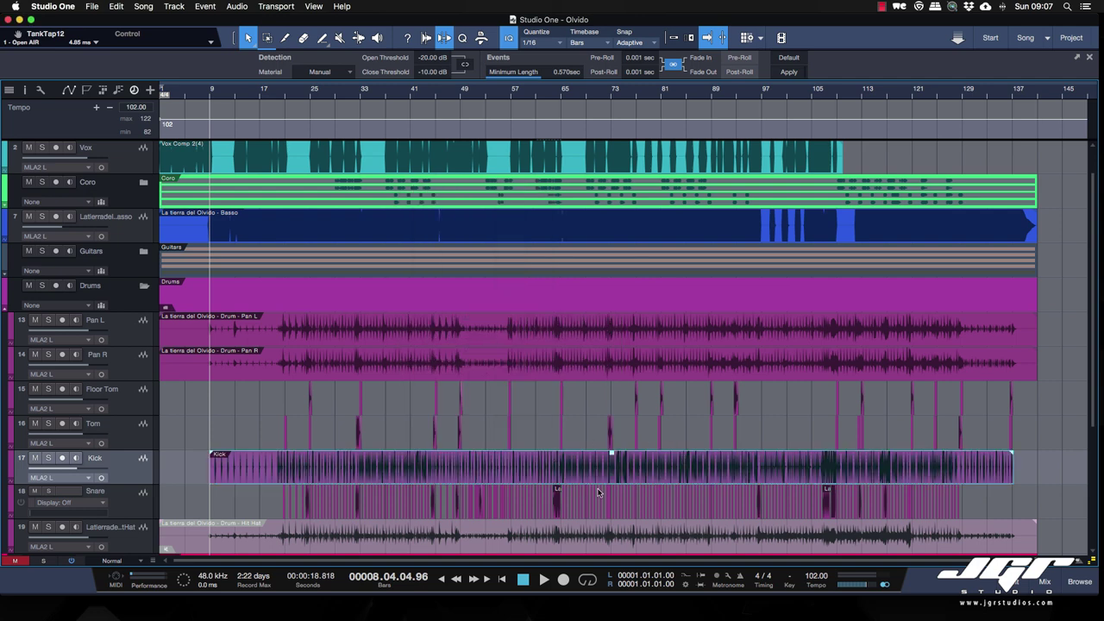
left_click_drag(1090, 562, 1088, 583)
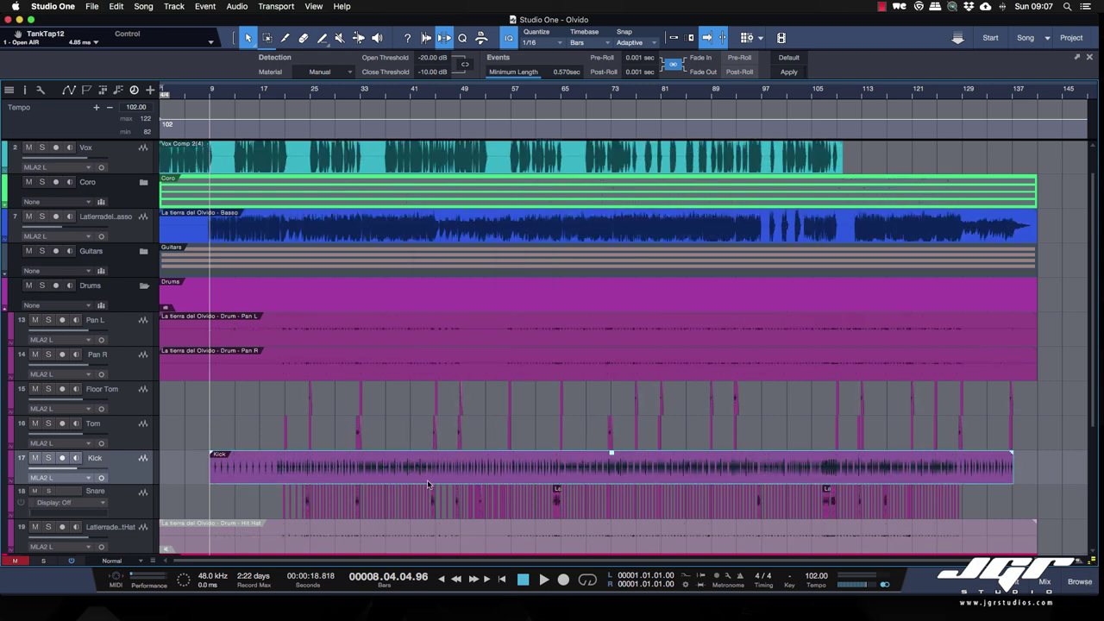
Bounce the Snare, Floor Tom and Tom slices into one event per track and play back the arrangement.
left_click_drag(231, 497, 1039, 497)
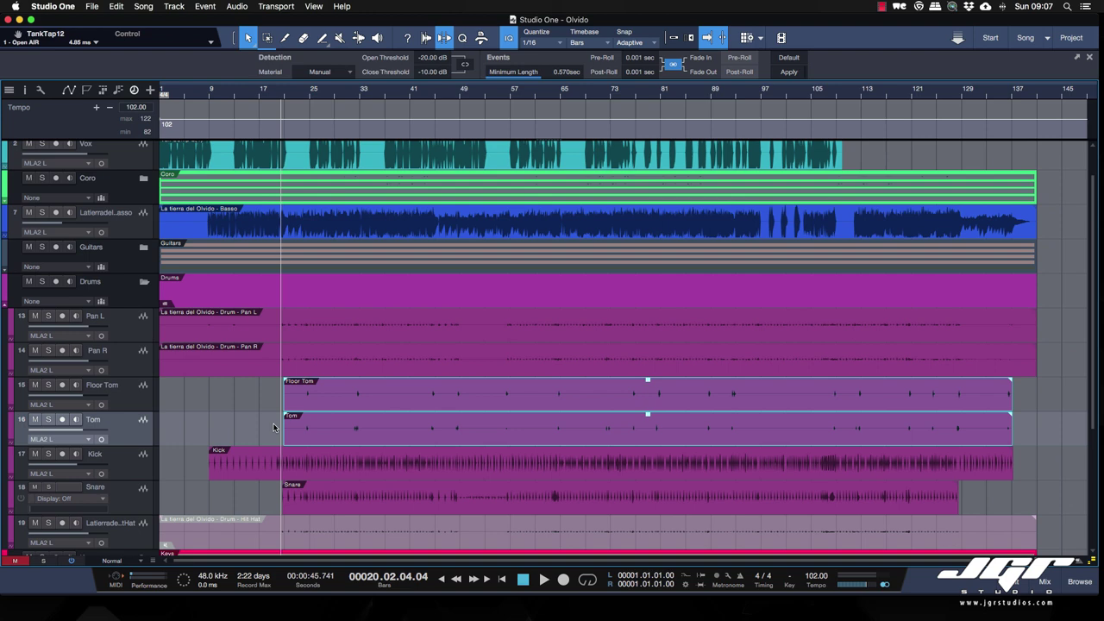
key("space")
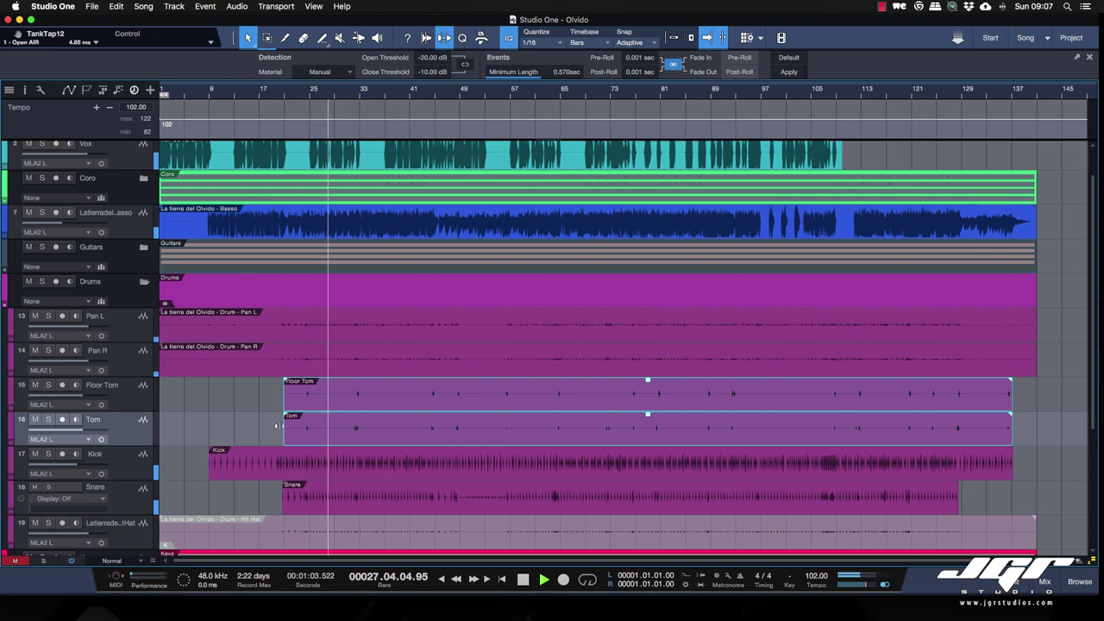
key("space")
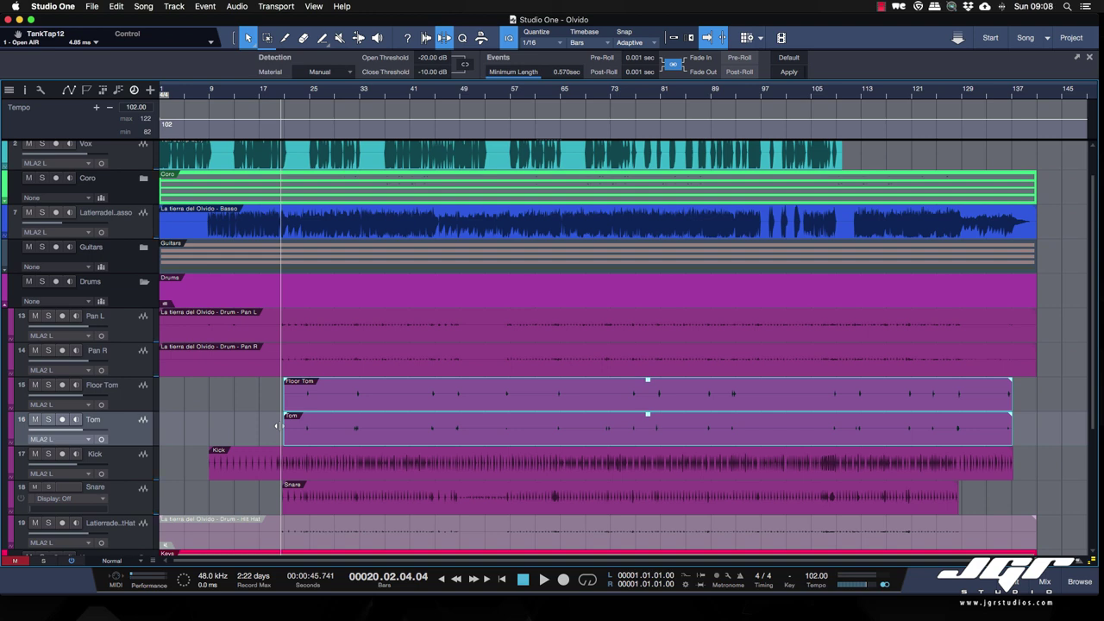
left_click(254, 402)
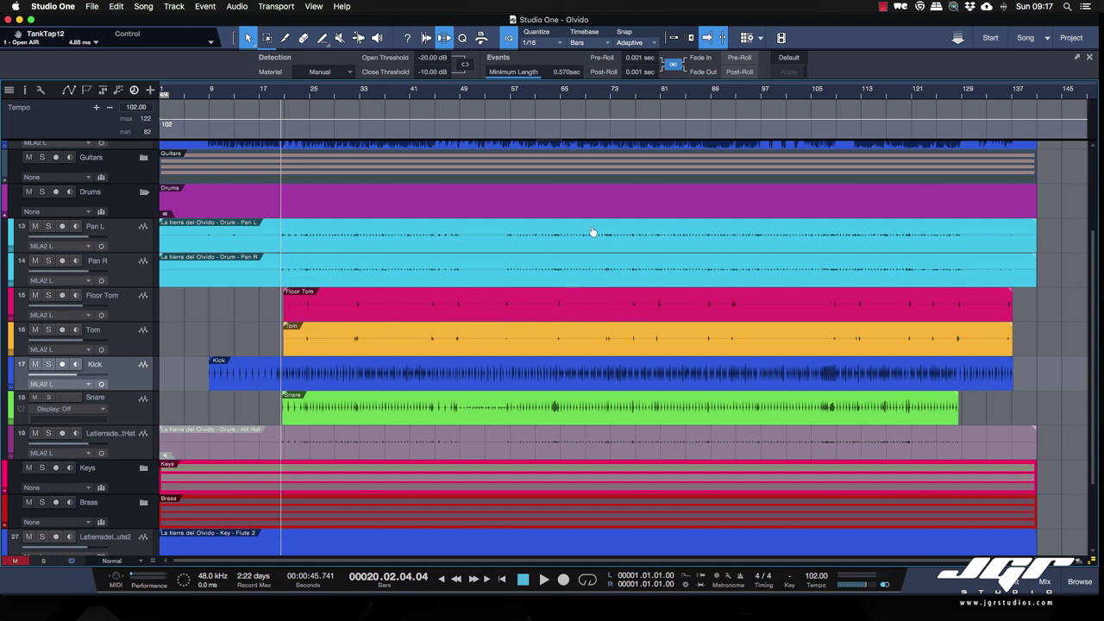
Show the quantize settings in Groove mode and extract the groove from the Kick audio event.
left_click(465, 41)
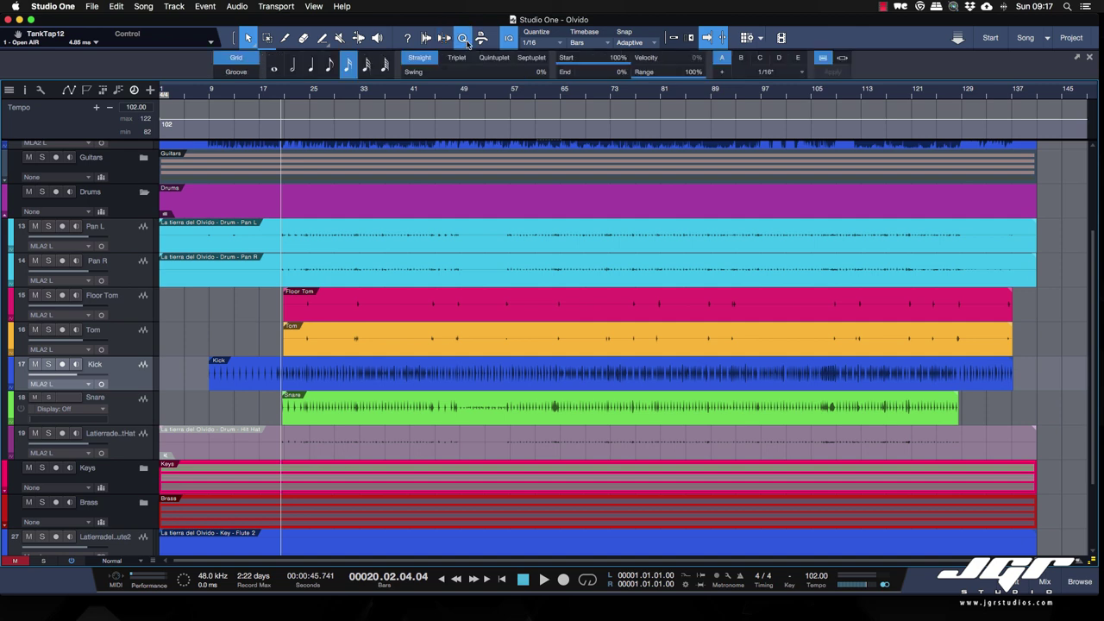
left_click(238, 71)
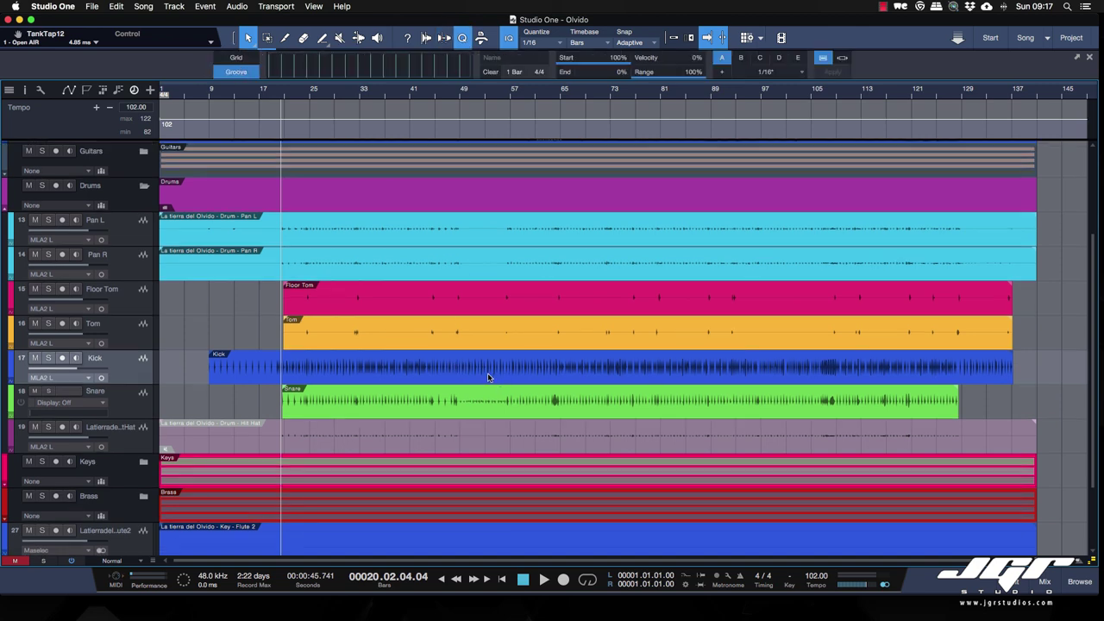
scroll(488, 372, "up", 1)
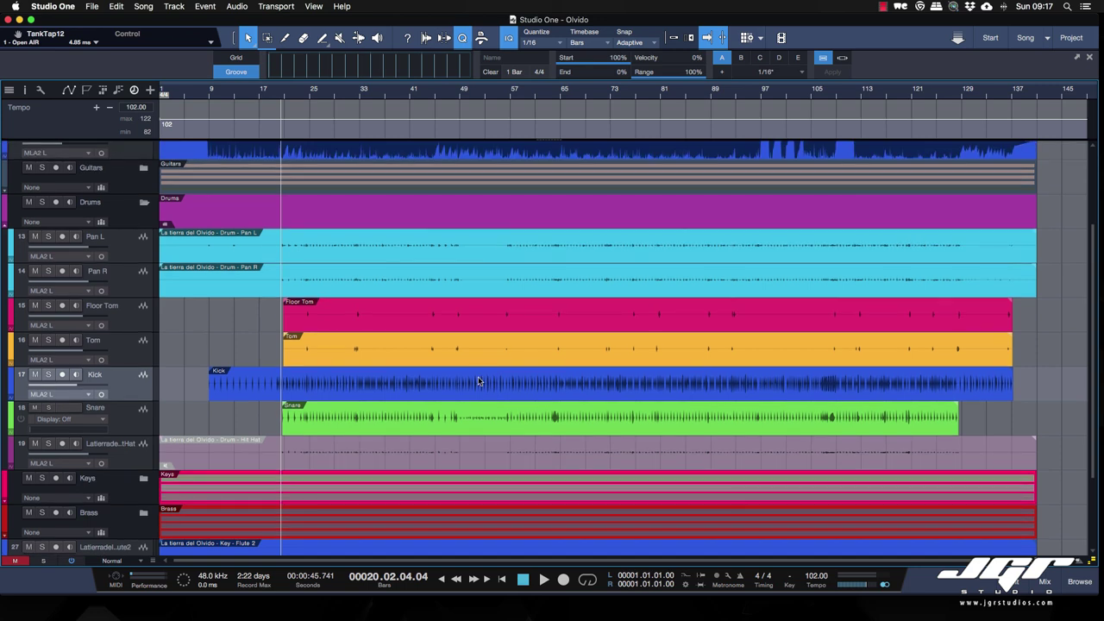
left_click_drag(489, 388, 355, 76)
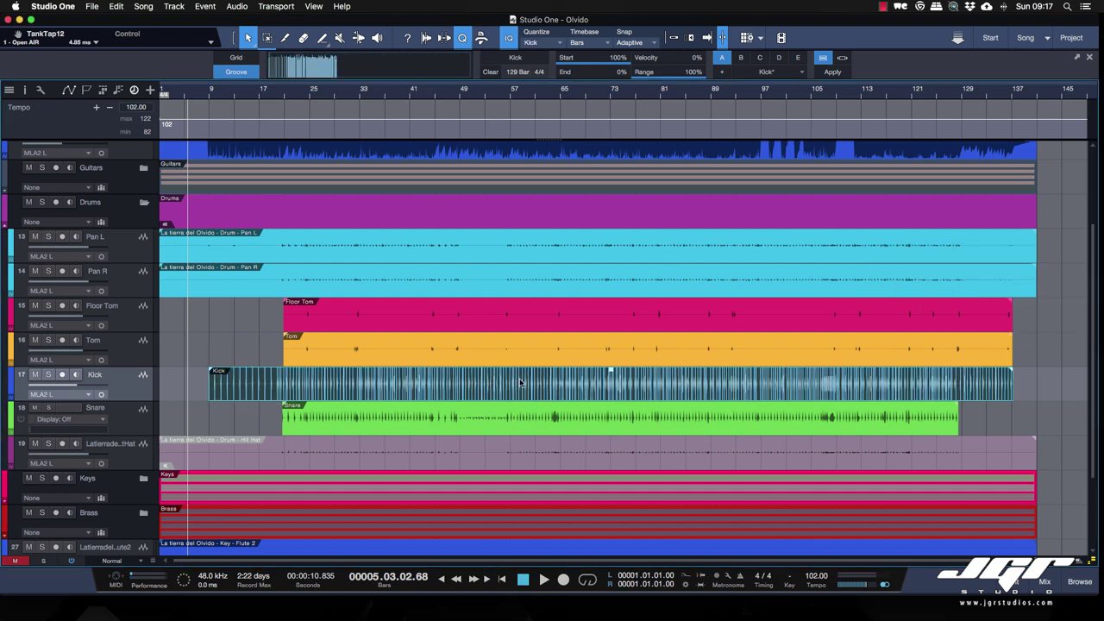
Add an instrument track named Kick directly below the Kick audio track.
right_click(138, 383)
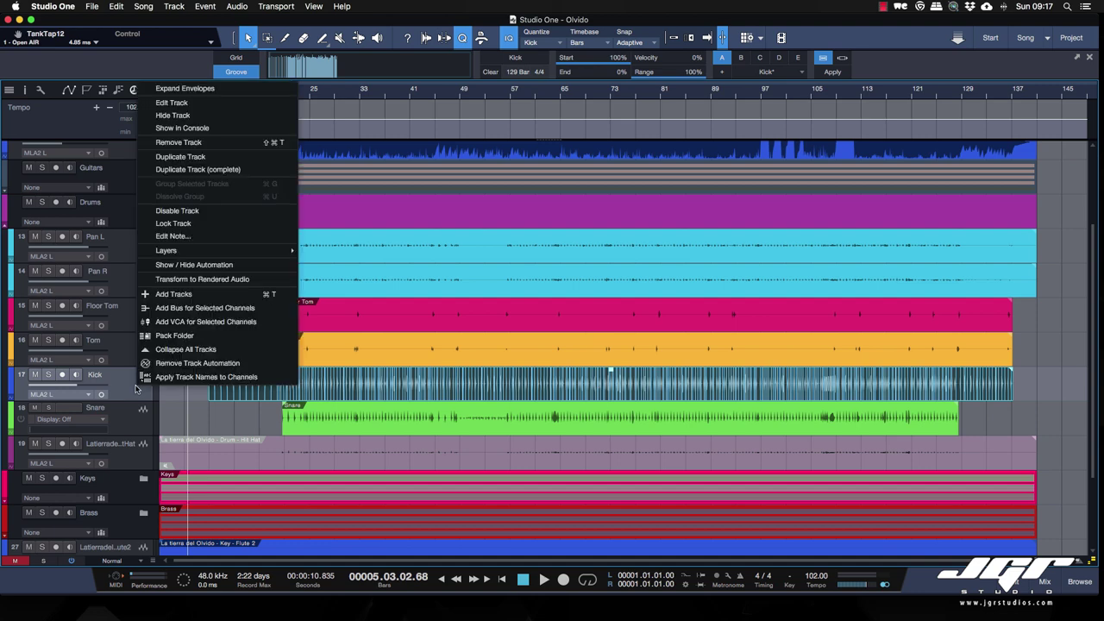
left_click(173, 294)
type("Kick")
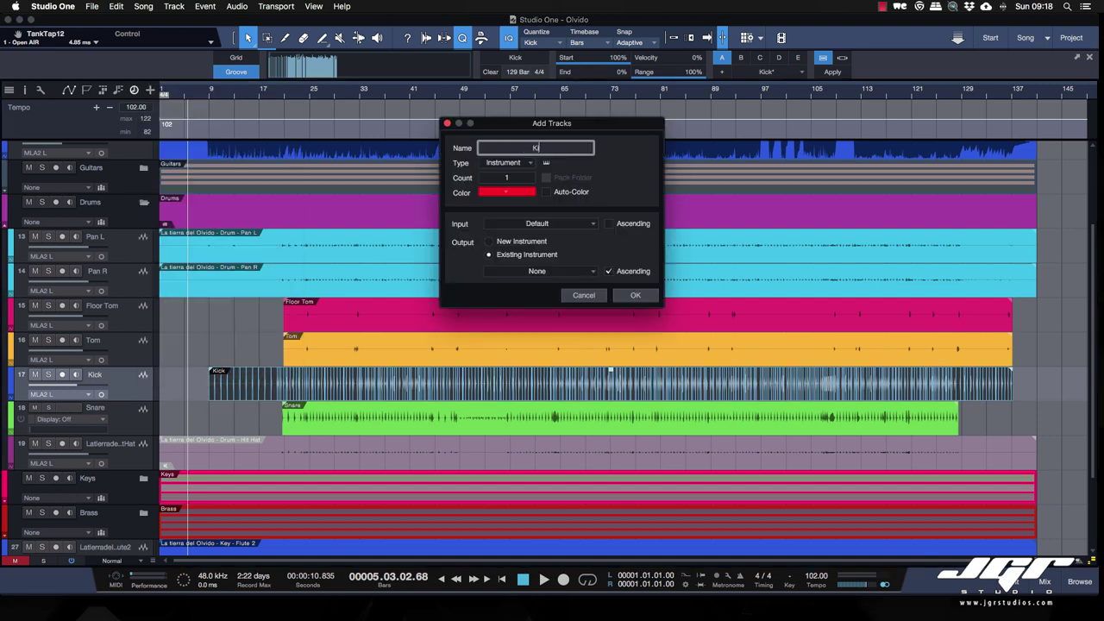
key("Return")
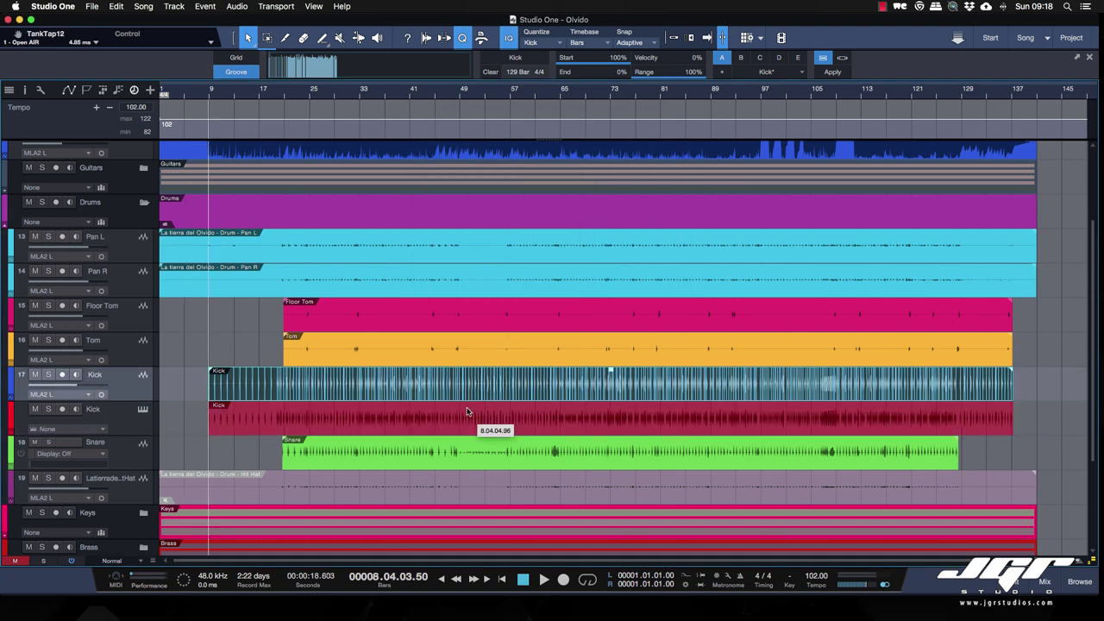
Place the Kick audio event on the new instrument track as notes and open the part in the note editor.
left_click(467, 411)
double_click(397, 423)
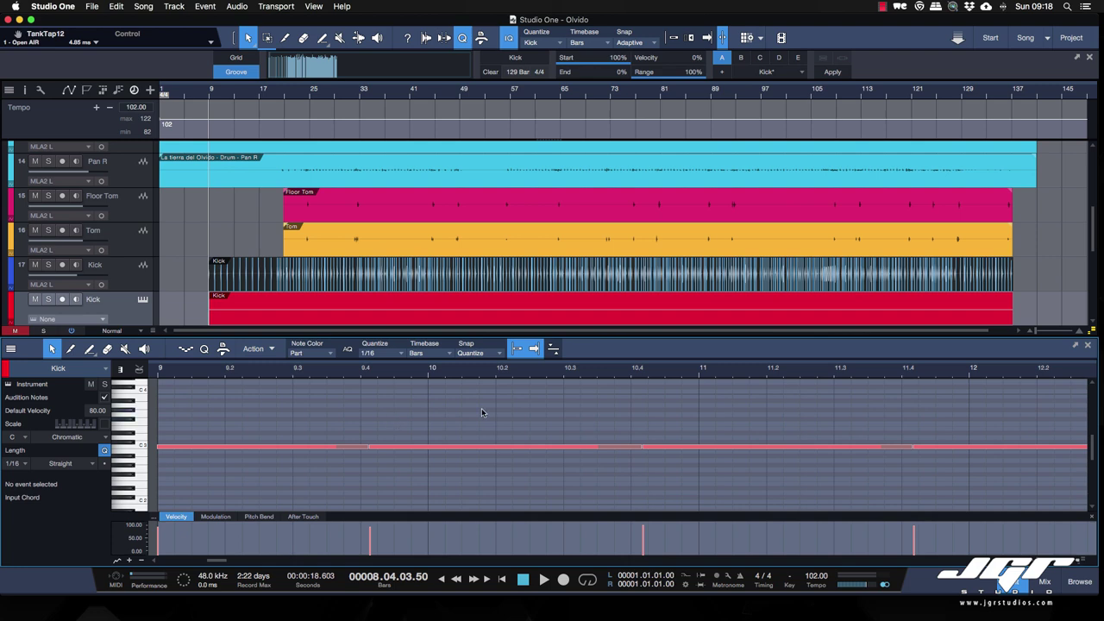
scroll(479, 414, "down", 10)
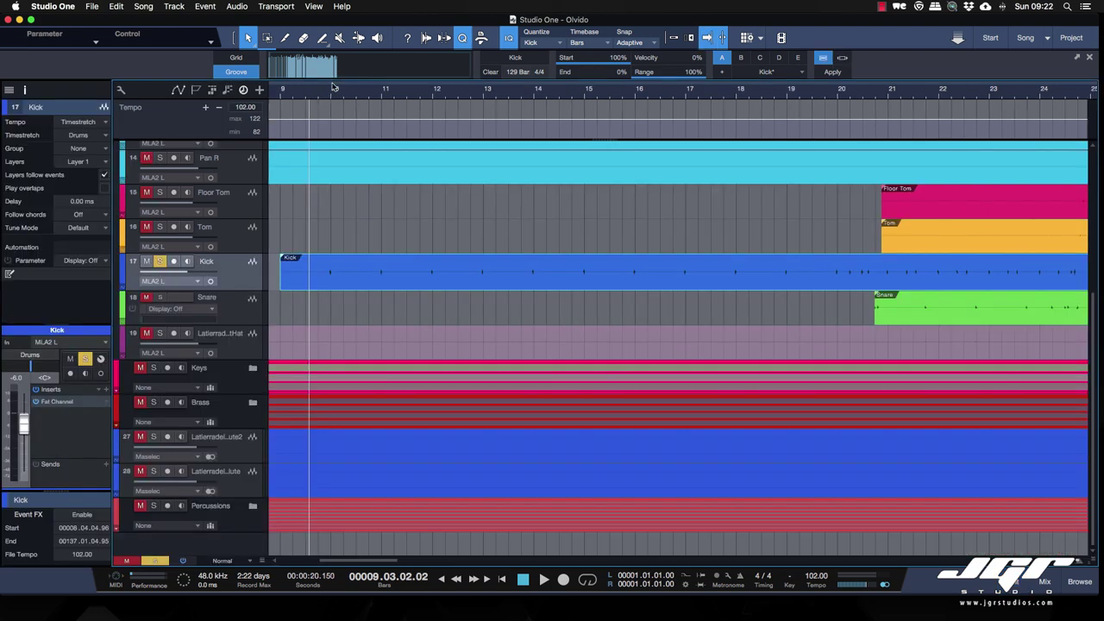
Raise the Kick audio event's volume and extract its groove again in the Groove quantize settings.
scroll(612, 282, "right", 5)
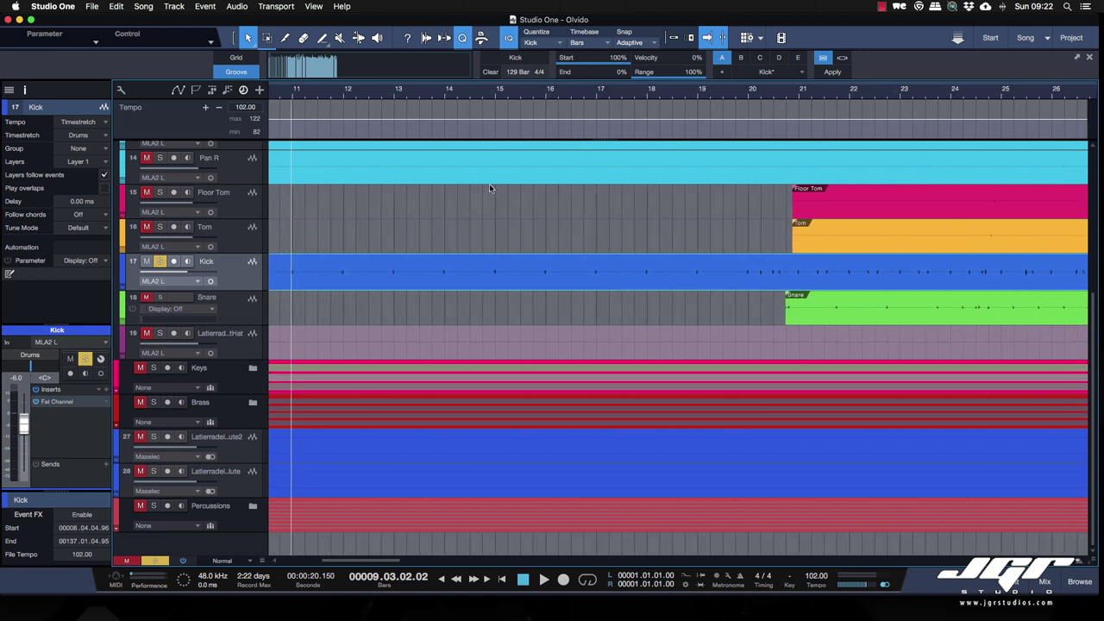
scroll(555, 230, "right", 4)
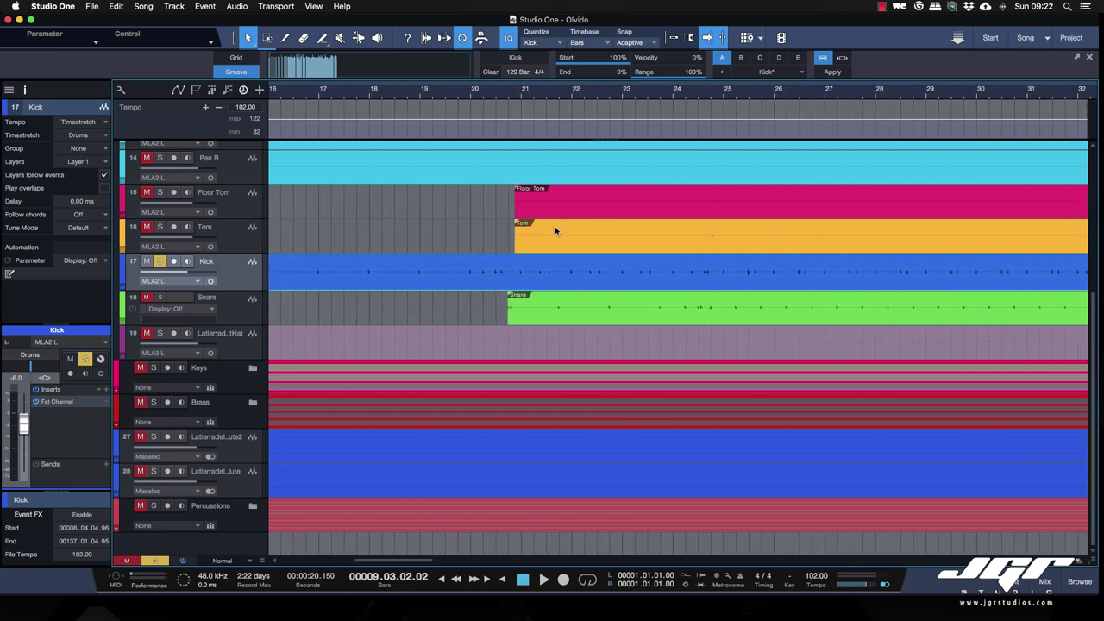
key("e")
key("e")
key("w")
key("w")
key("w")
key("w")
key("w")
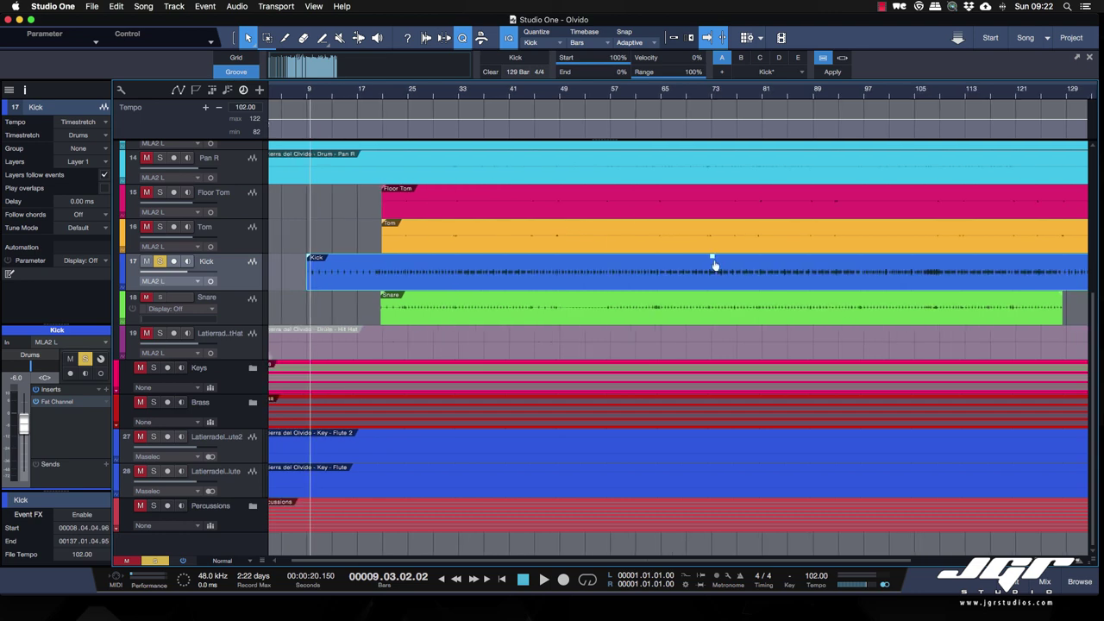
left_click_drag(713, 260, 713, 254)
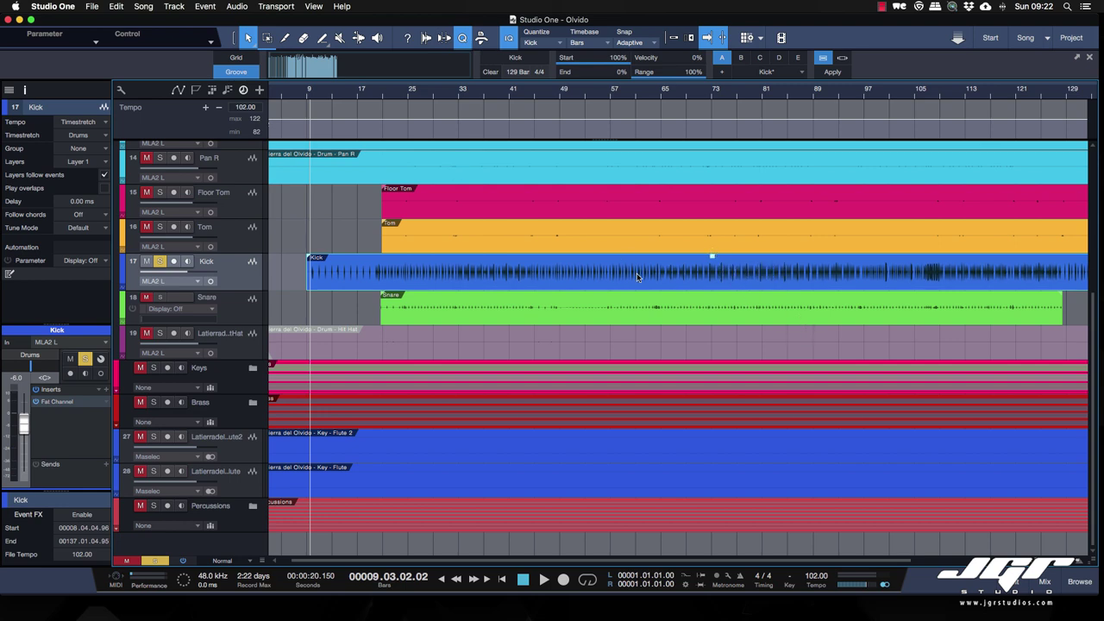
left_click_drag(637, 273, 391, 74)
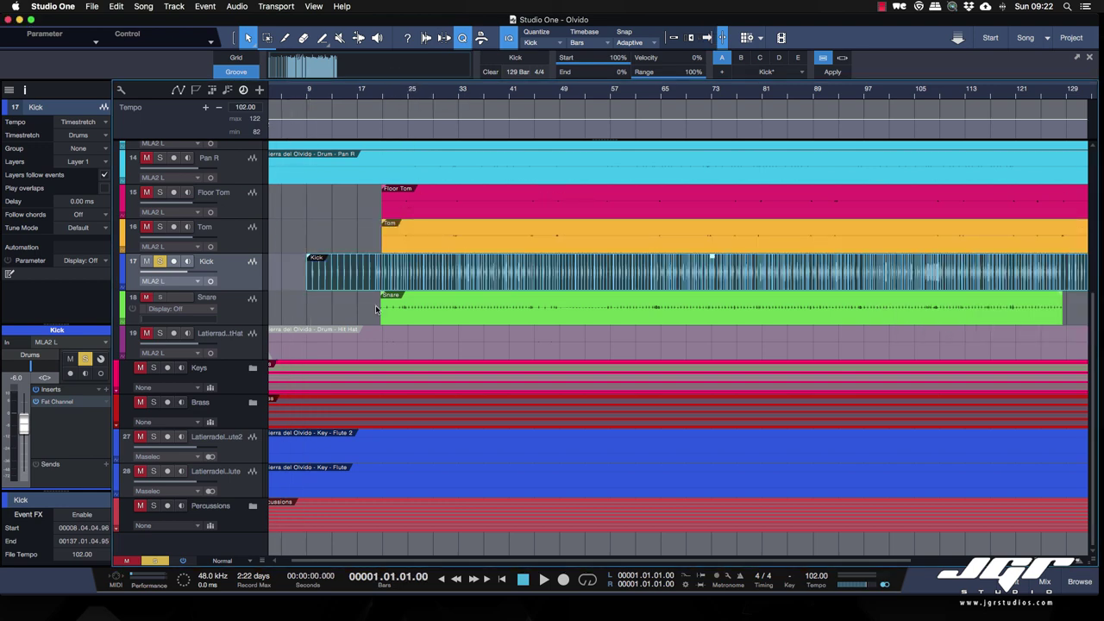
Add an instrument track named Kick below the Kick audio track and place the Kick audio event on it as notes.
right_click(231, 270)
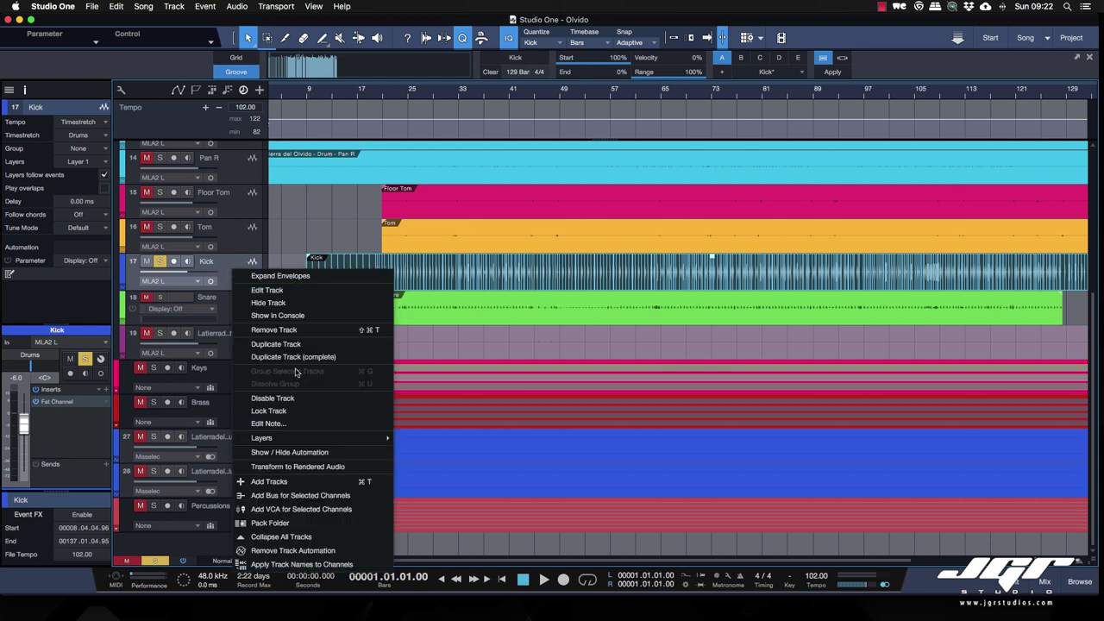
left_click(311, 481)
left_click(639, 293)
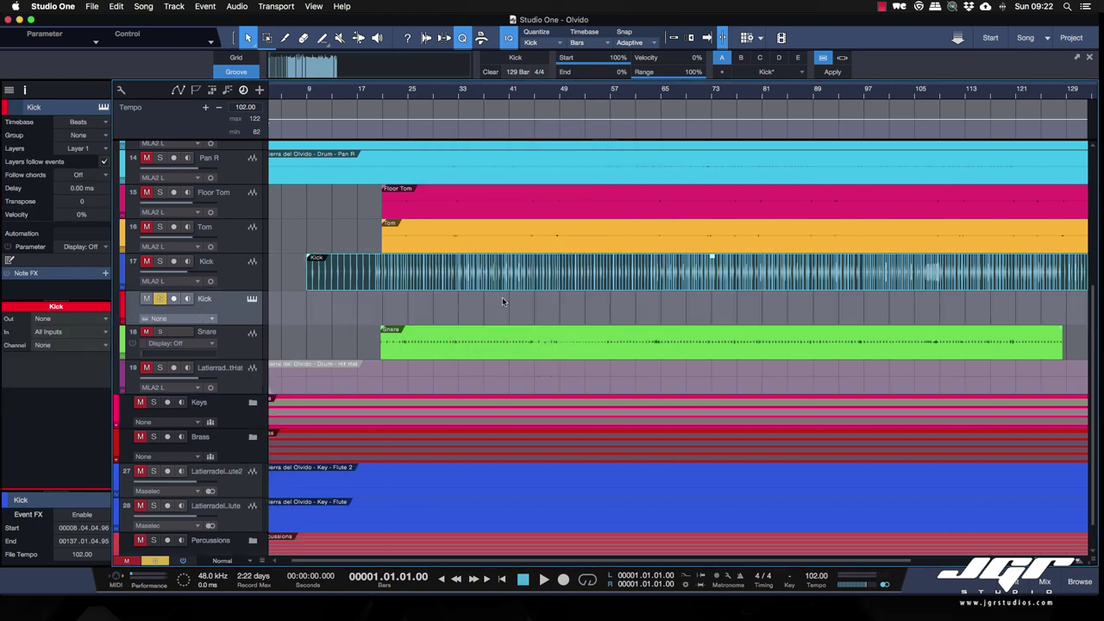
left_click_drag(452, 289, 452, 308)
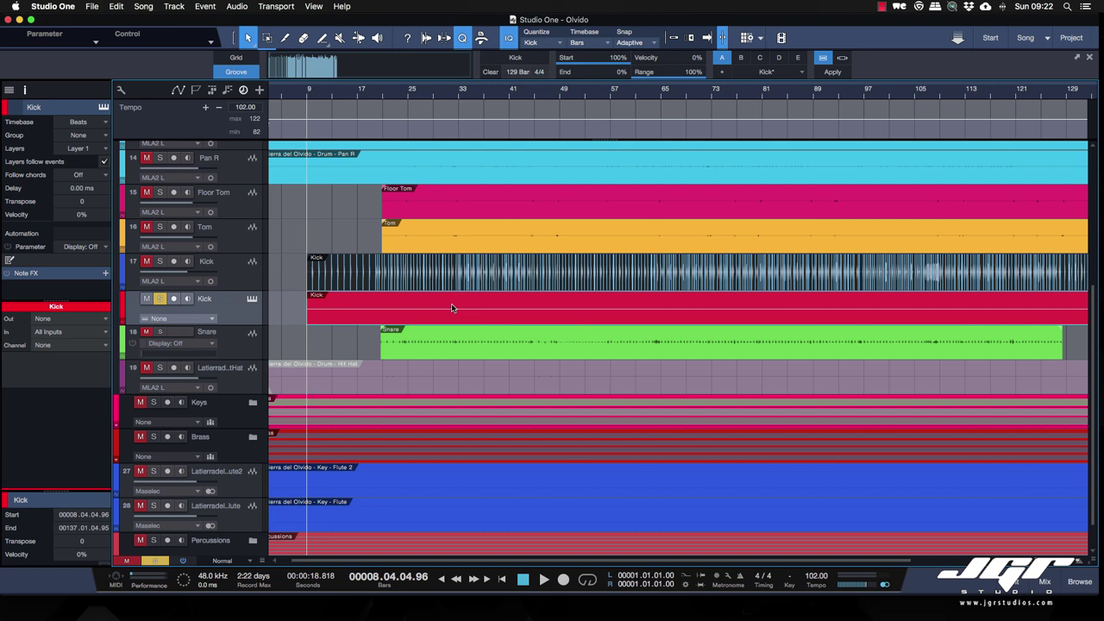
Open the Kick note part in the note editor and play it back briefly.
double_click(393, 317)
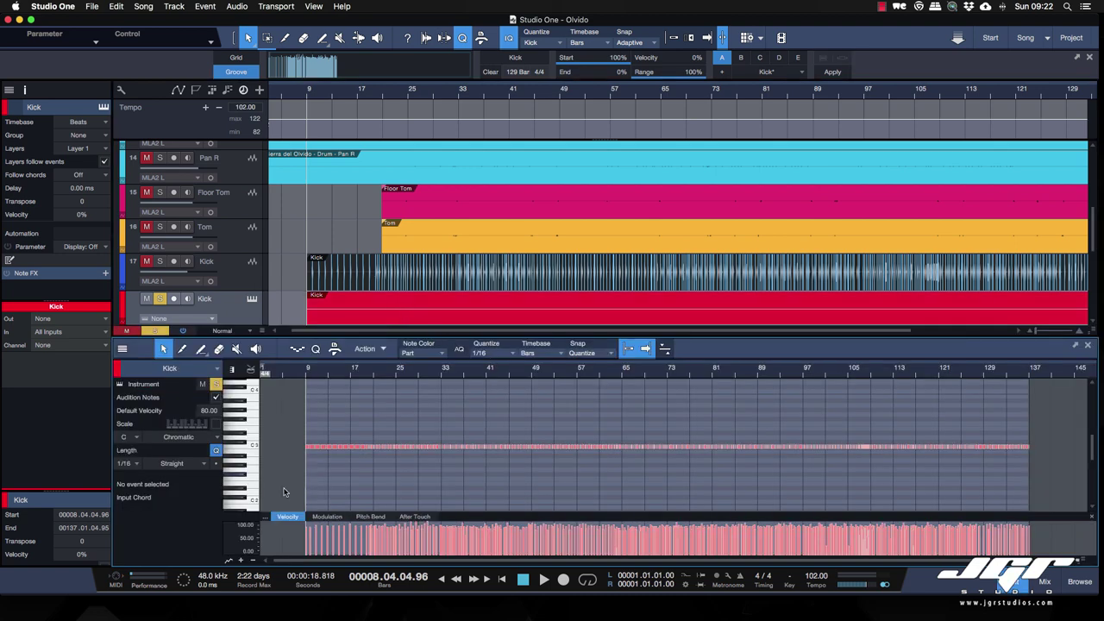
key("space")
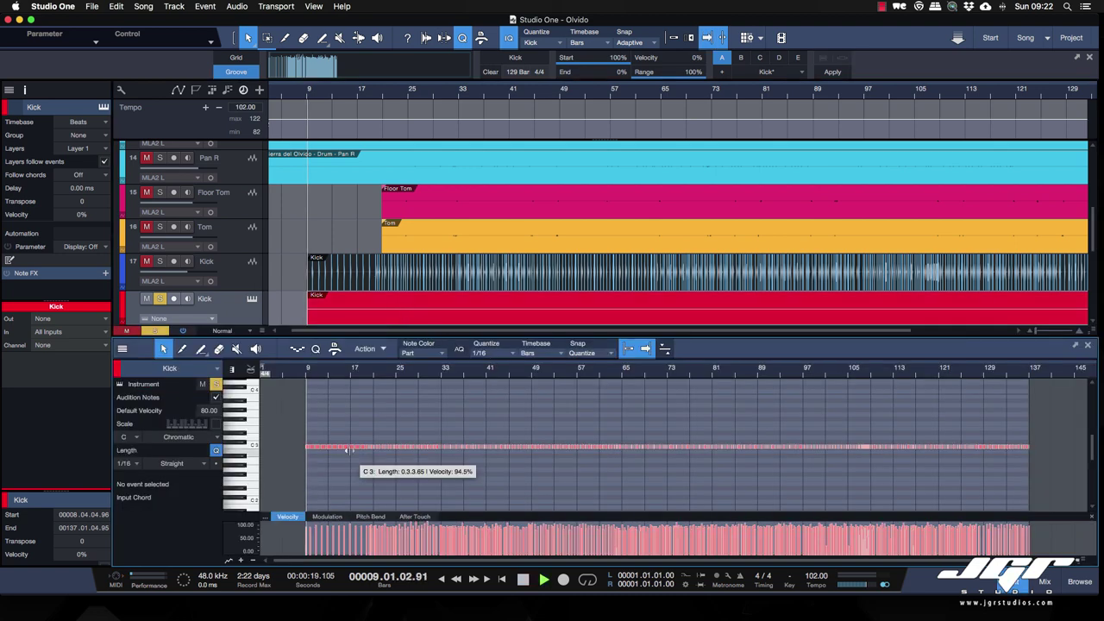
key("space")
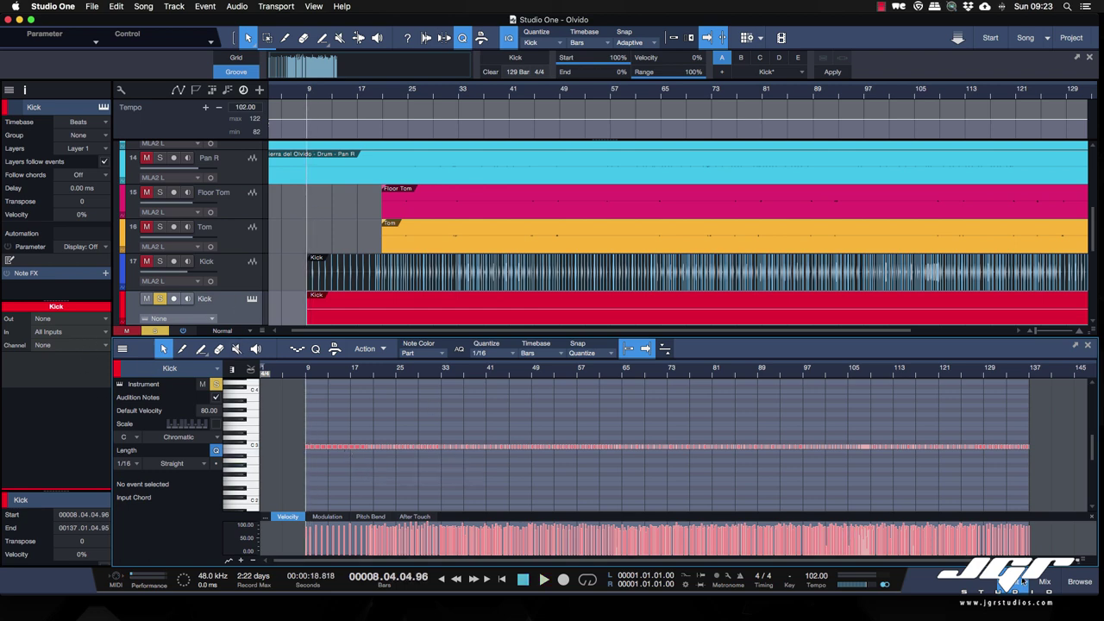
Show the mixing console and add an Impact XT instrument to the song.
left_click(1051, 584)
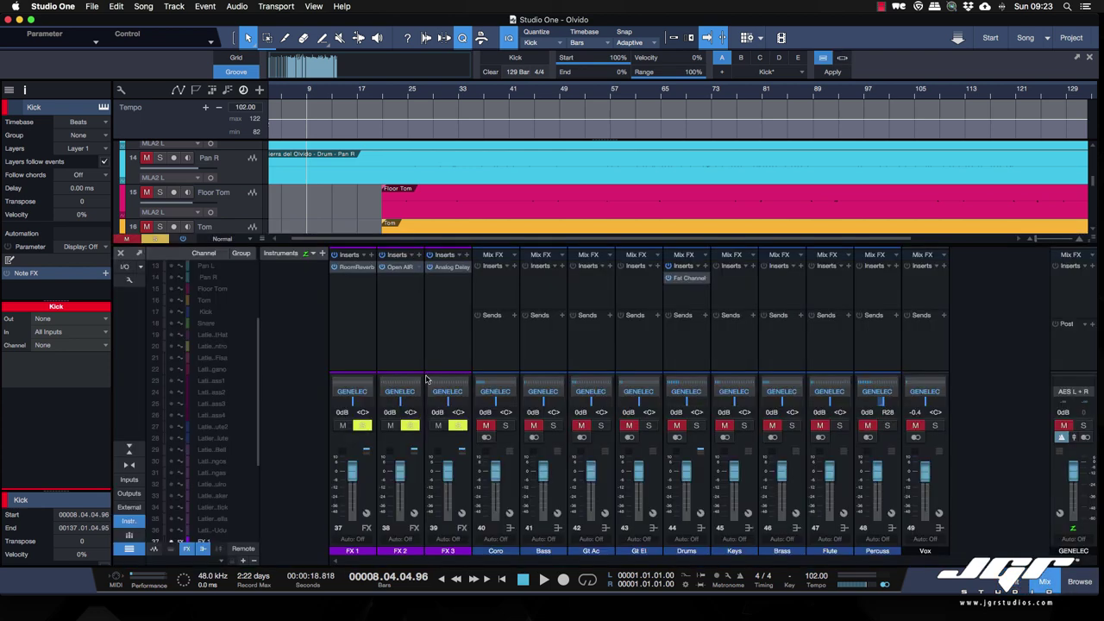
left_click(321, 254)
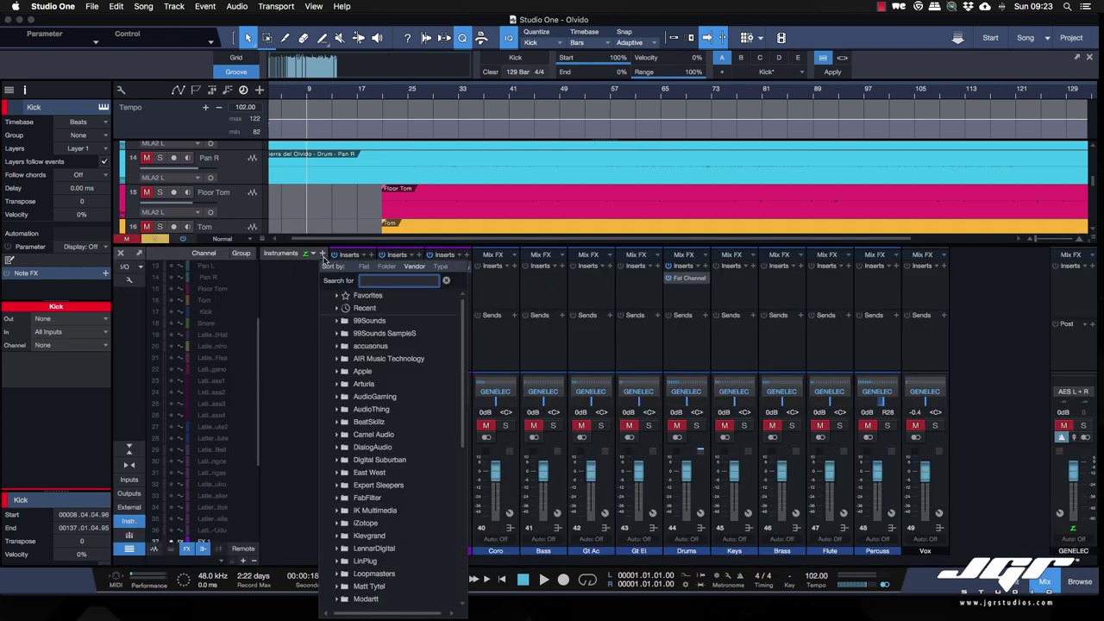
type("im")
key("Return")
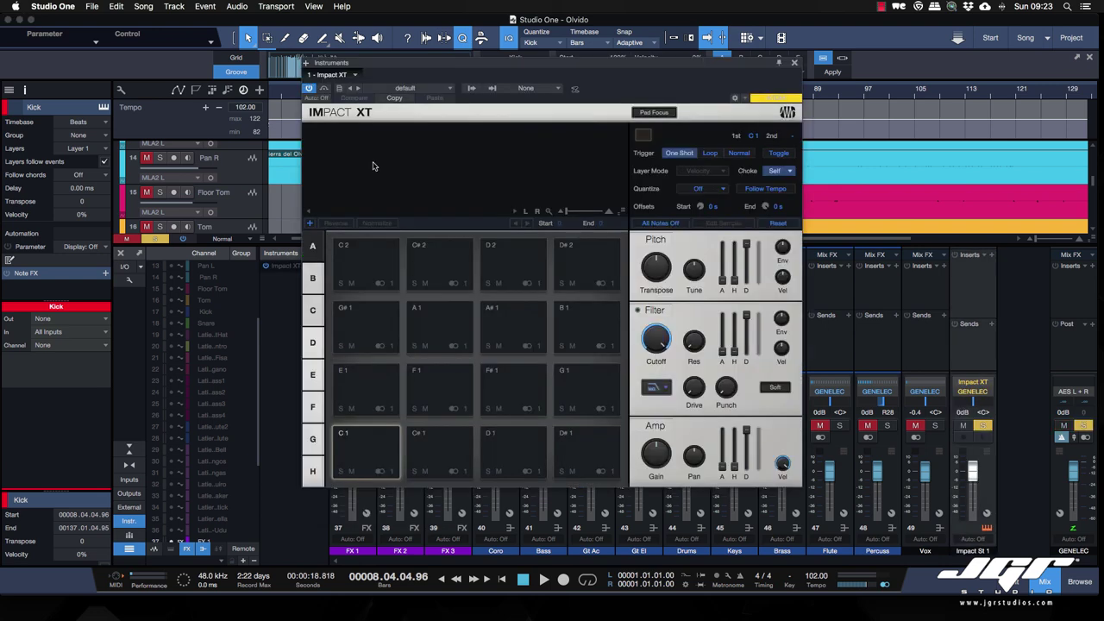
Load the Akustik Kit Multi Layer preset in Impact XT and audition the Bass Drum 3 and Bass Drum 2 pads.
left_click(412, 92)
left_click(406, 189)
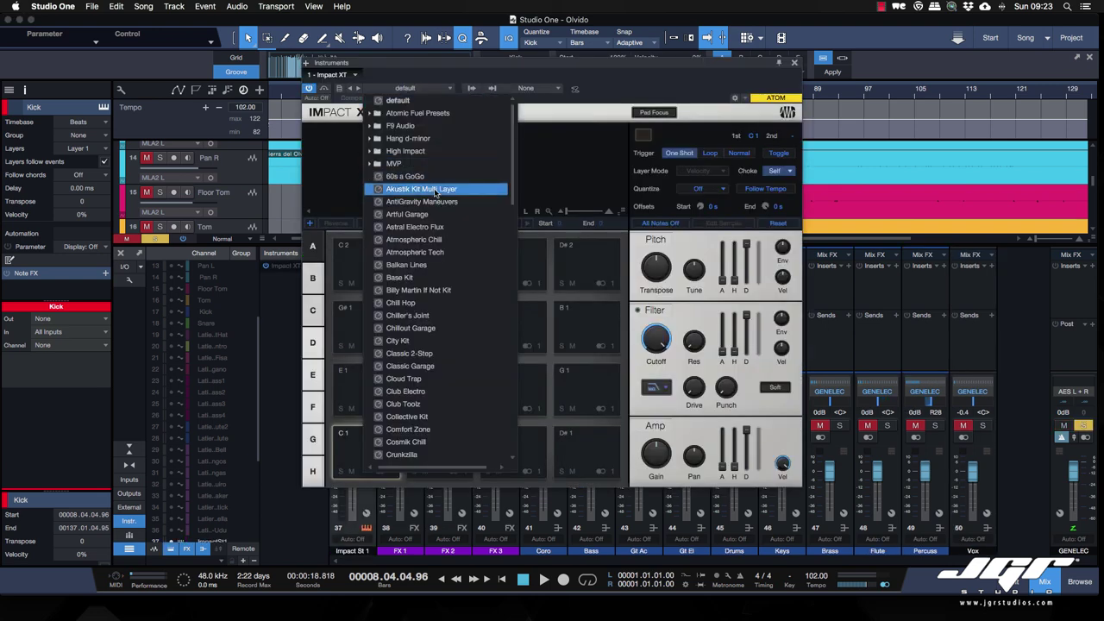
left_click(344, 388)
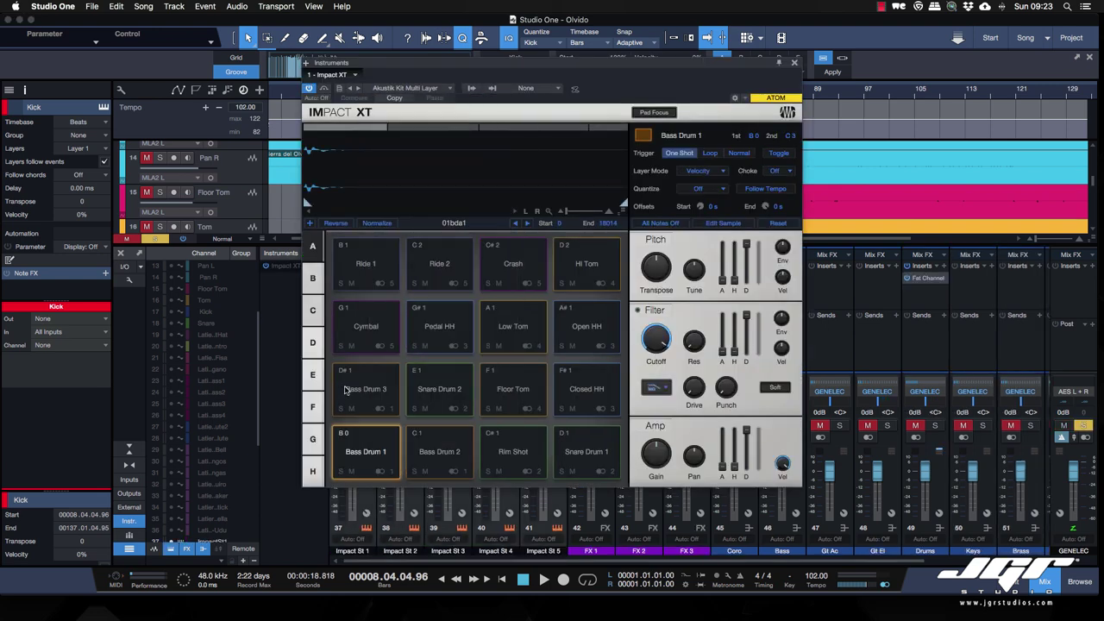
left_click(423, 447)
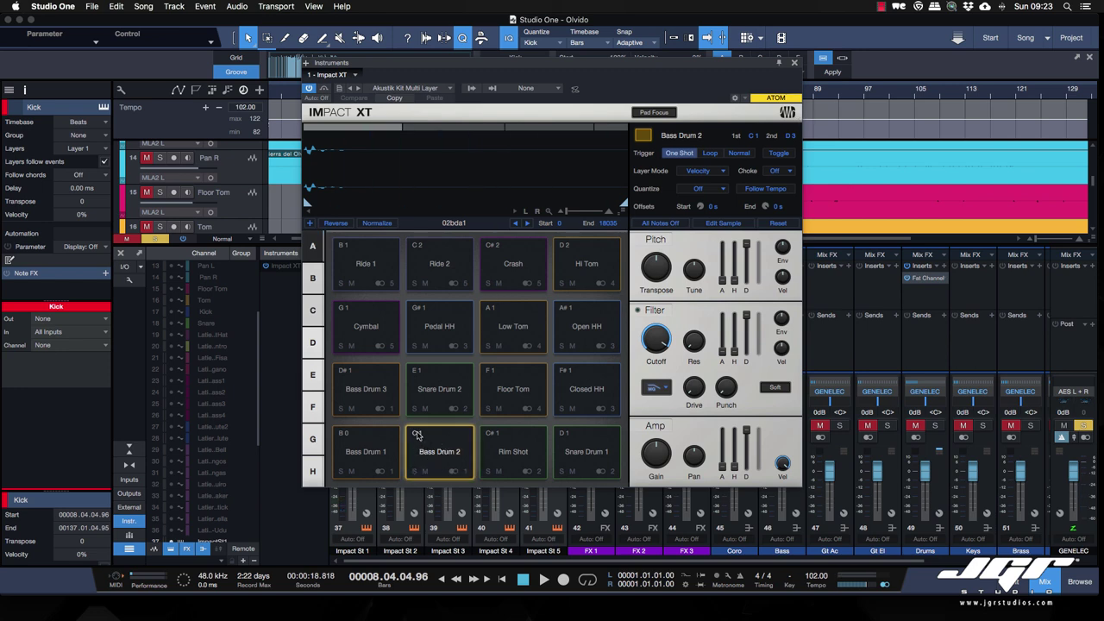
Audition the Bass Drum 1 and Bass Drum 2 pads and close the Impact XT window.
left_click(371, 452)
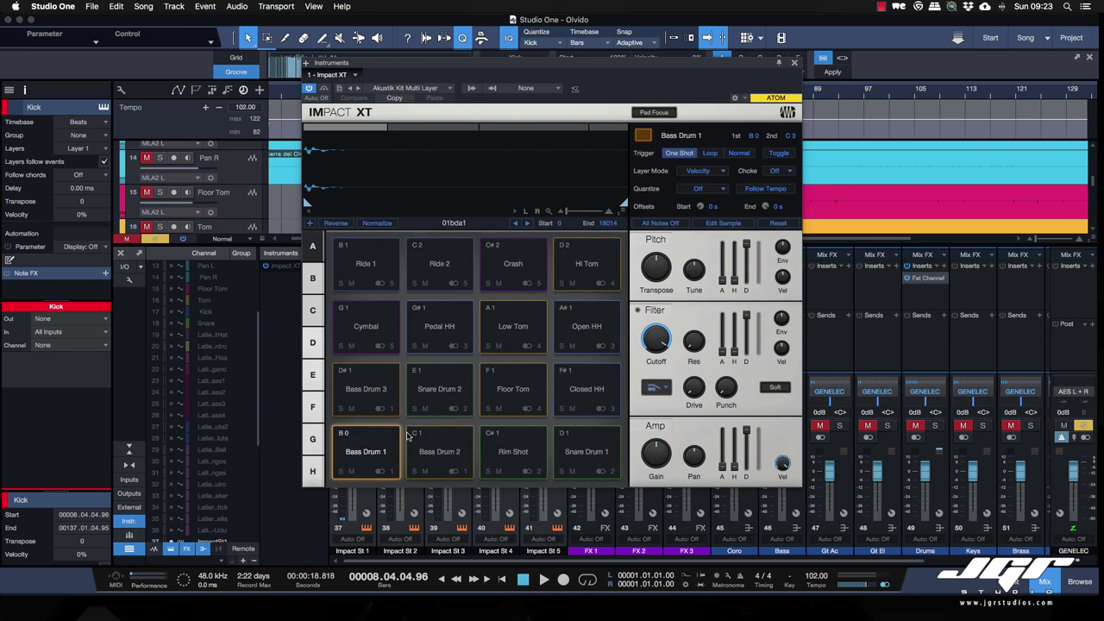
left_click(425, 445)
left_click(794, 63)
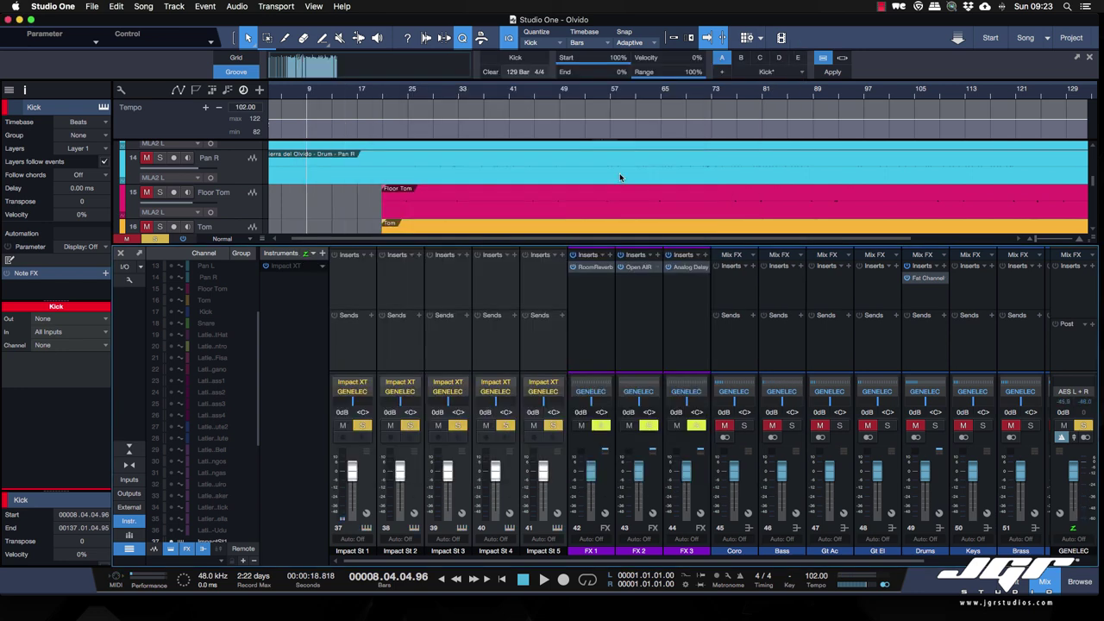
Set the output of the Kick note track to Impact XT.
scroll(309, 214, "down", 2)
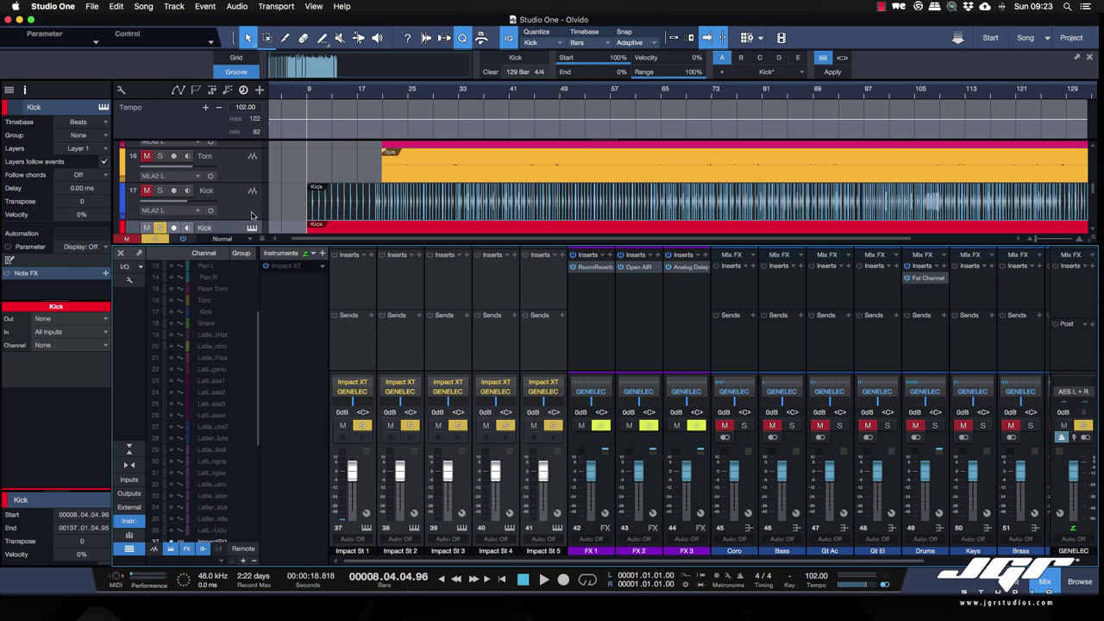
left_click(89, 321)
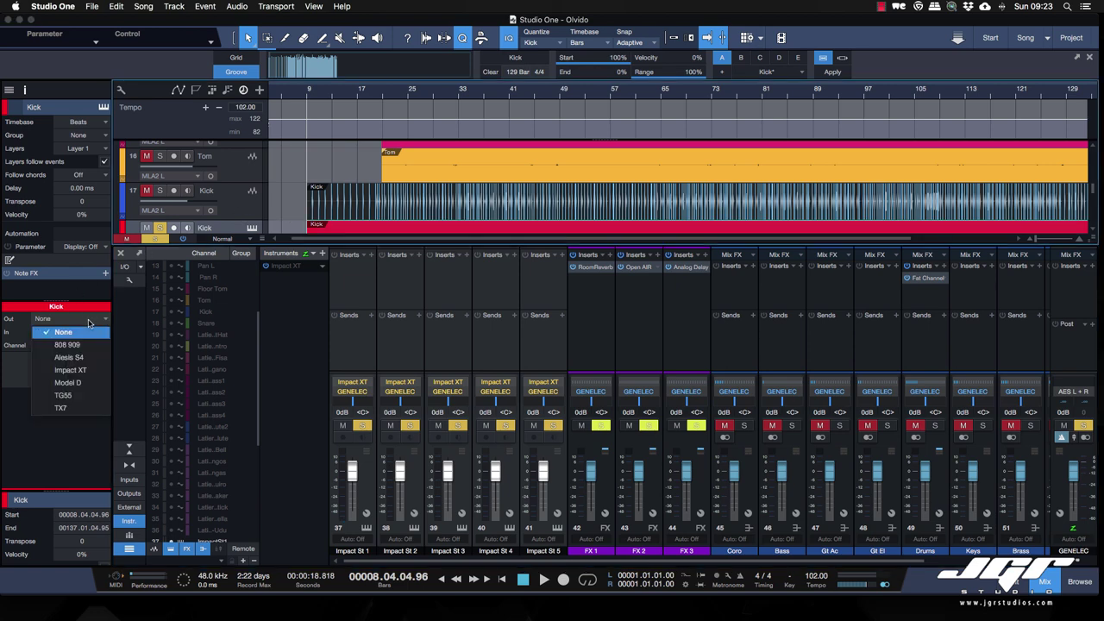
left_click(75, 371)
Open the Kick note part in the piano view and set the pitch of all its notes to C1.
double_click(435, 227)
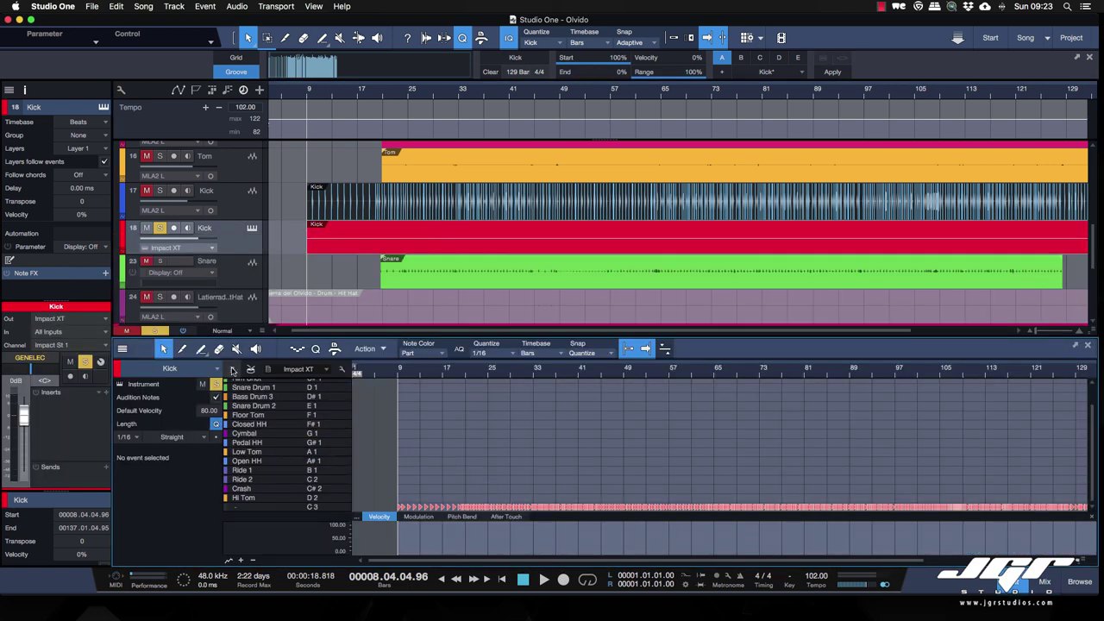
left_click(232, 369)
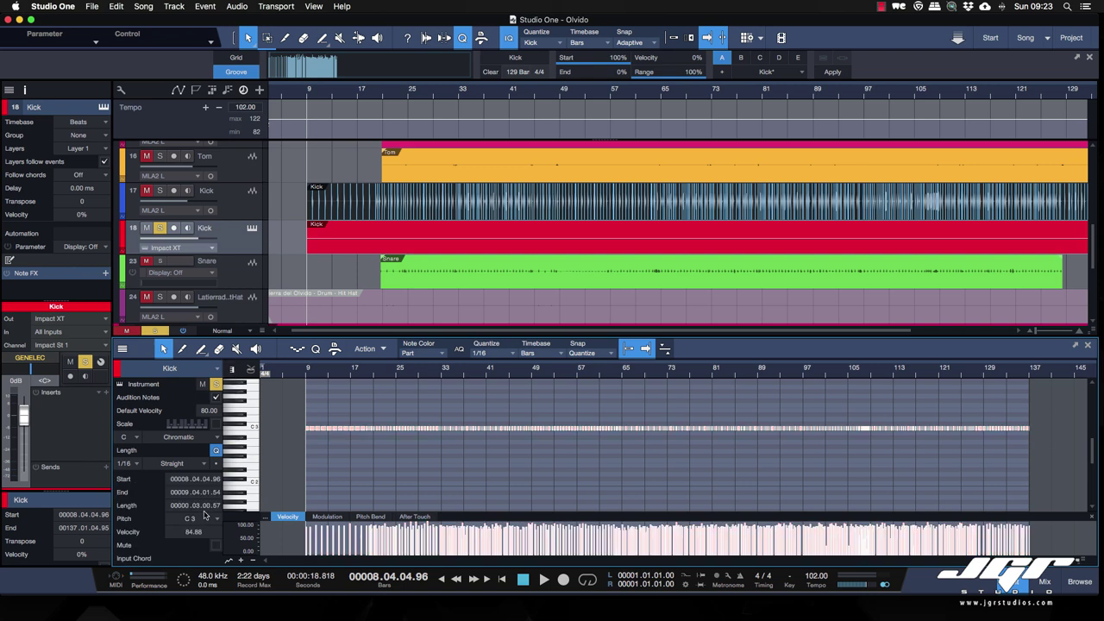
left_click(194, 519)
type("c1")
key("Return")
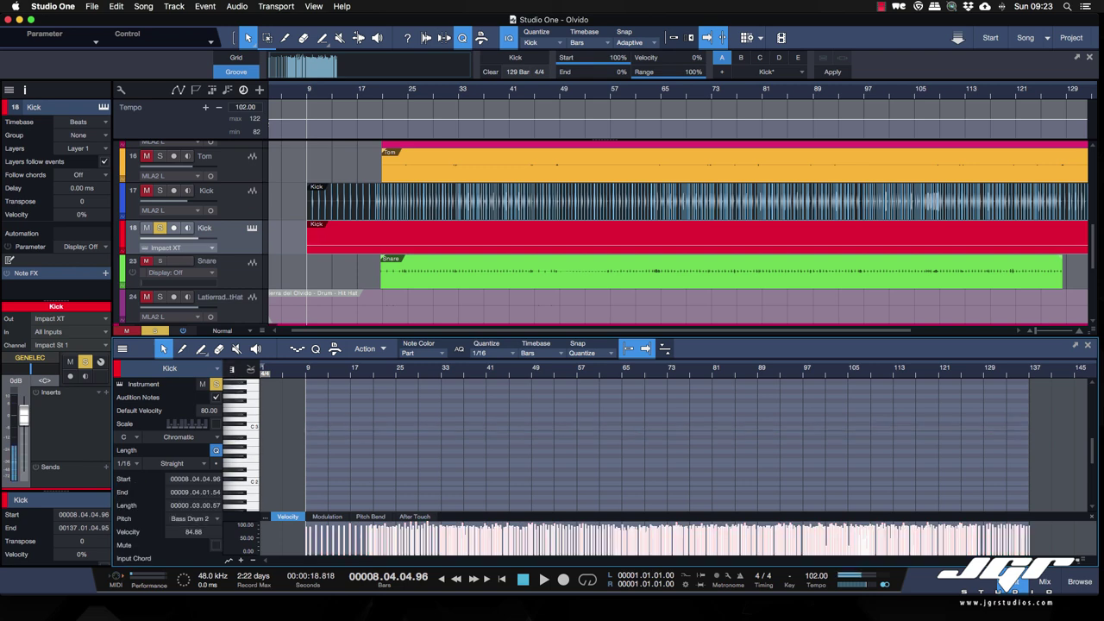
Route the Impact XT channel to the Drums bus and lower its level to about -15 dB during playback.
left_click(33, 358)
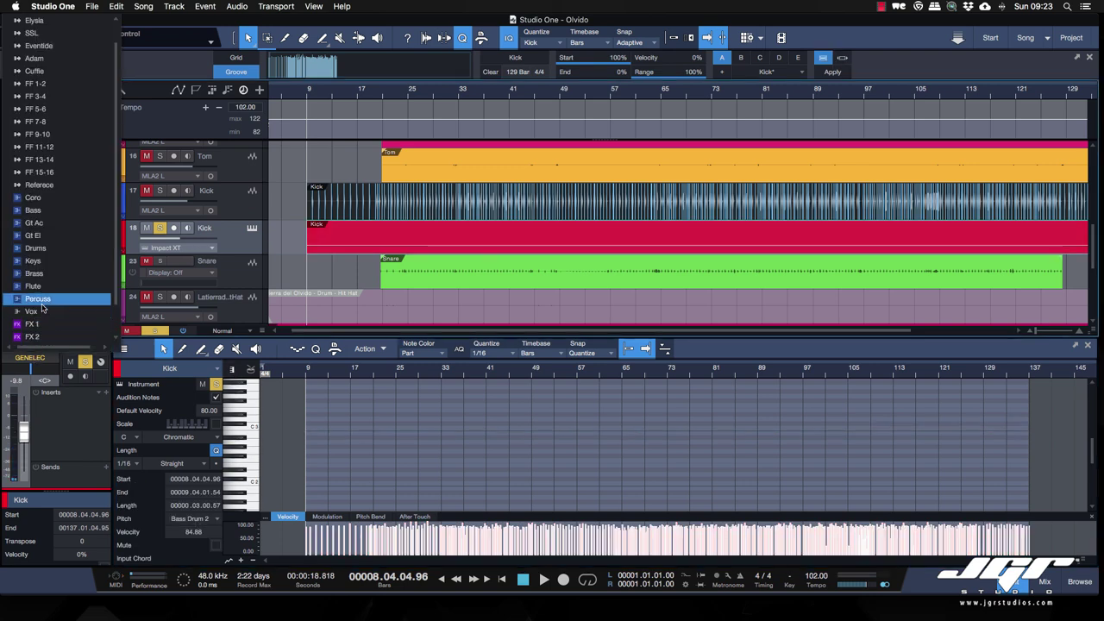
left_click(36, 249)
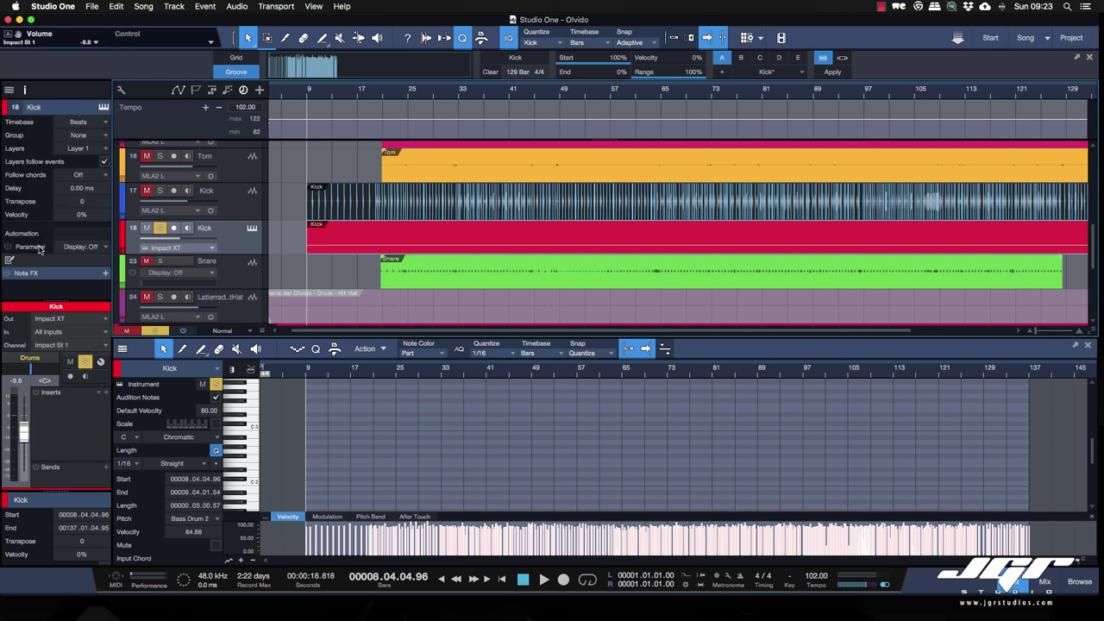
key("space")
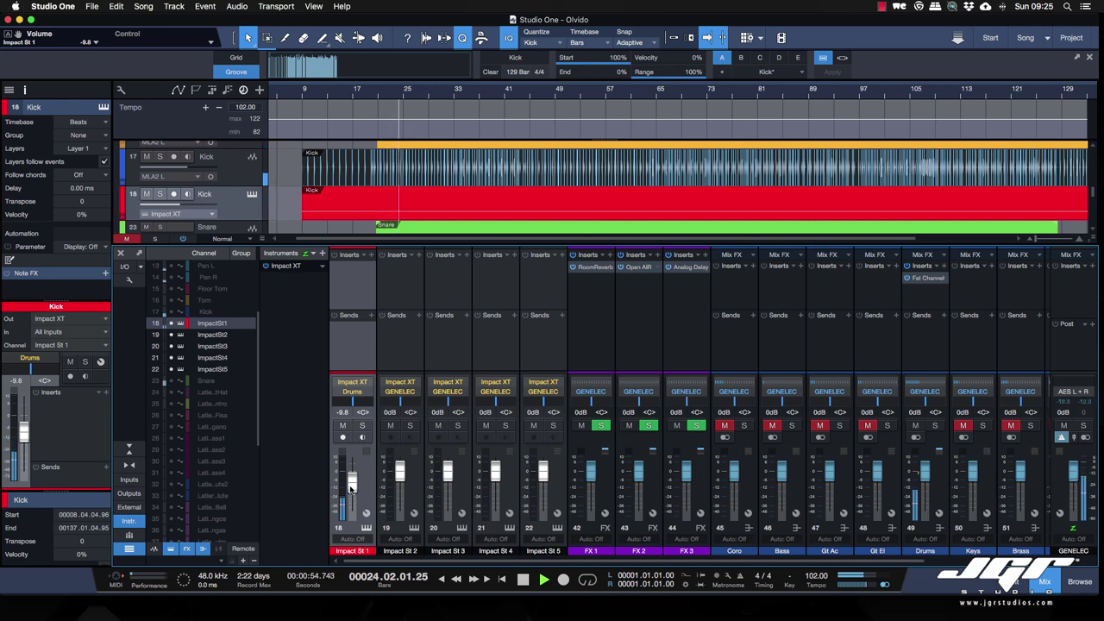
left_click_drag(350, 488, 351, 497)
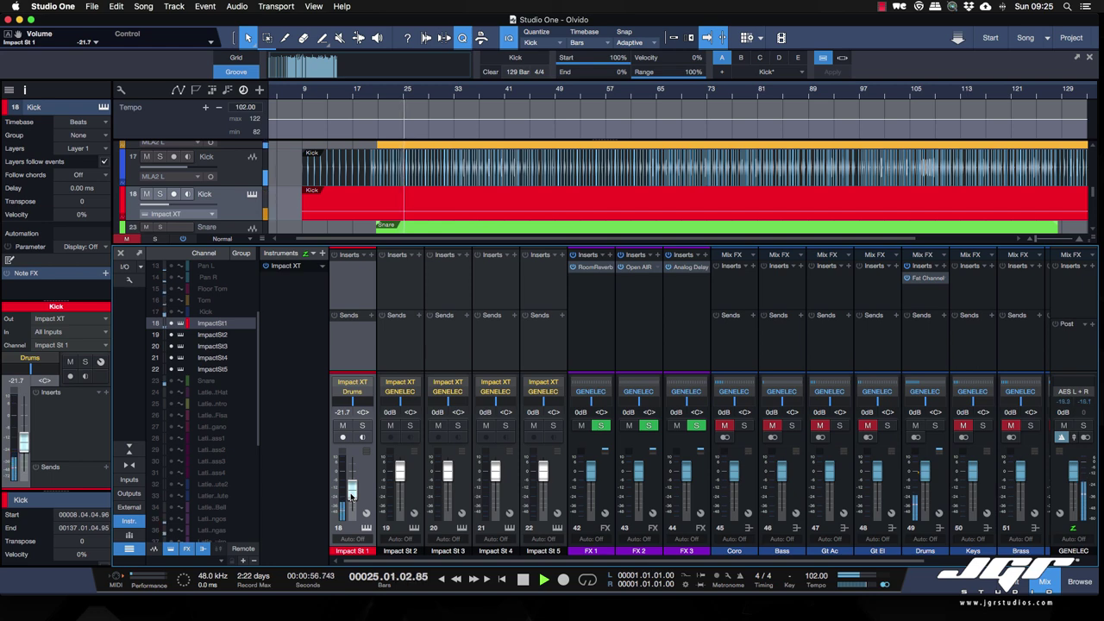
left_click_drag(351, 496, 353, 490)
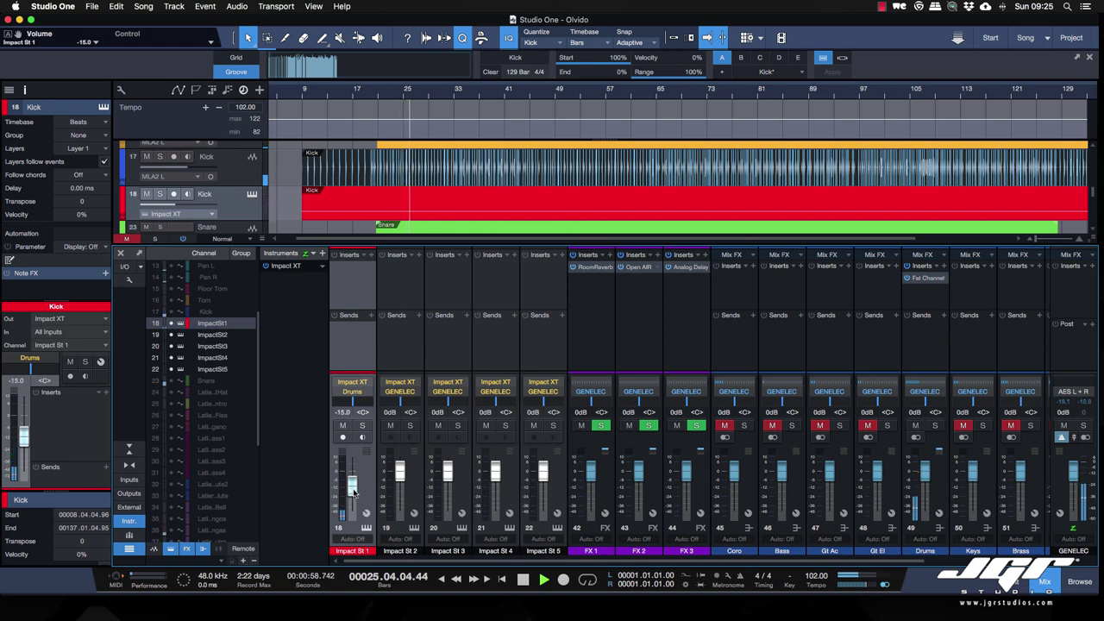
key("space")
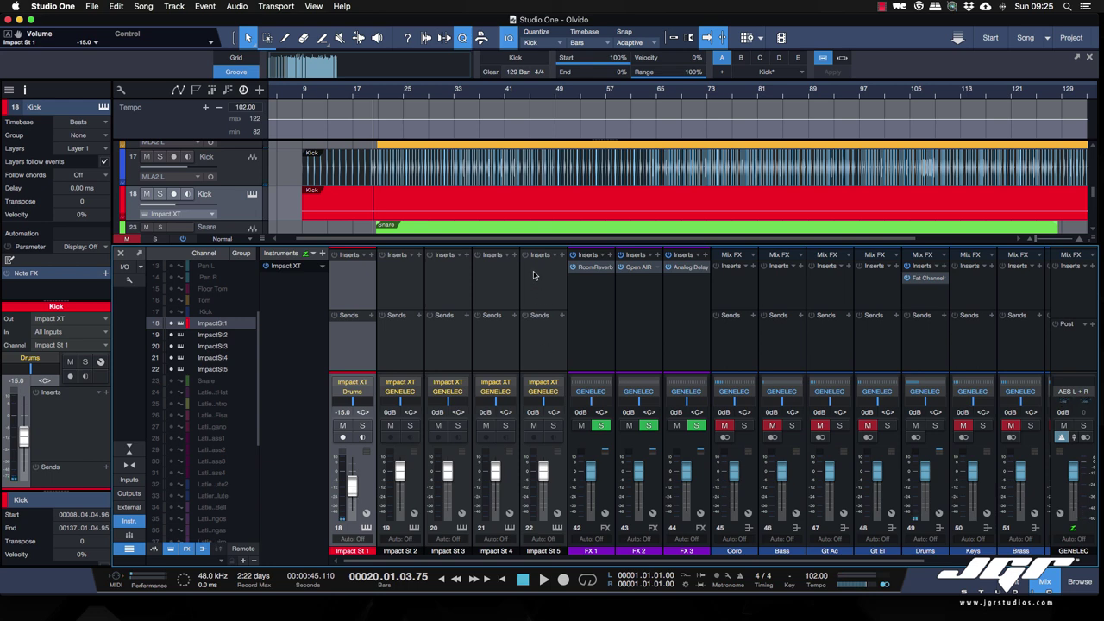
Undo the whole Impact XT kick setup, back to the Kick audio track without groove-extracted notes.
key("super+z")
key("super+z")
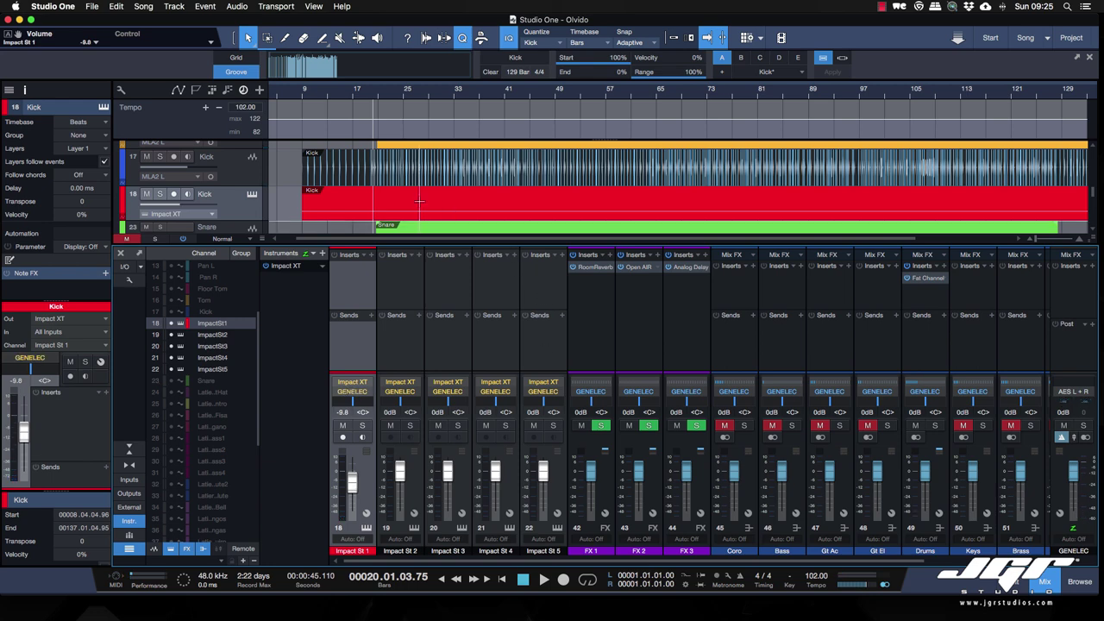
key("super+z")
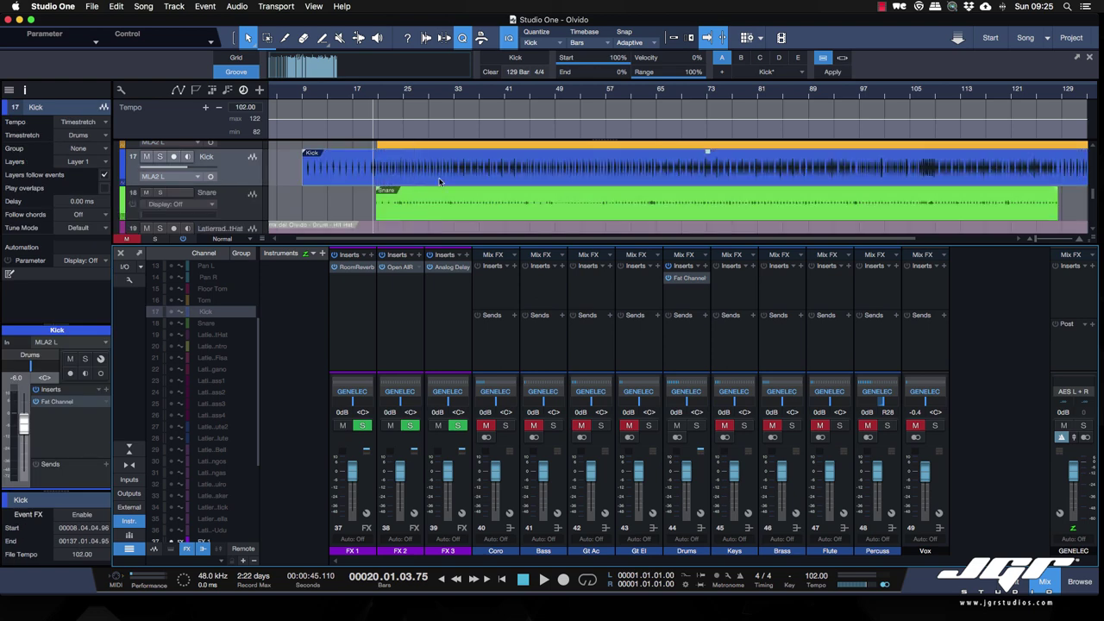
Edit the Kick audio event with Melodyne using percussive detection.
left_click(174, 6)
mouse_move(238, 5)
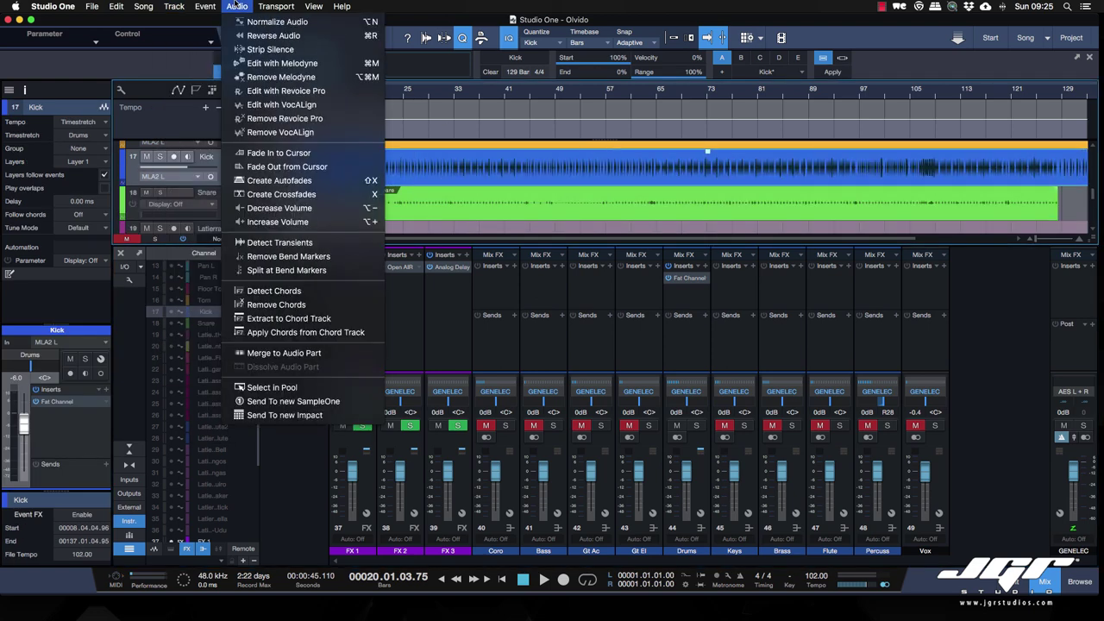
left_click(269, 63)
left_click(716, 529)
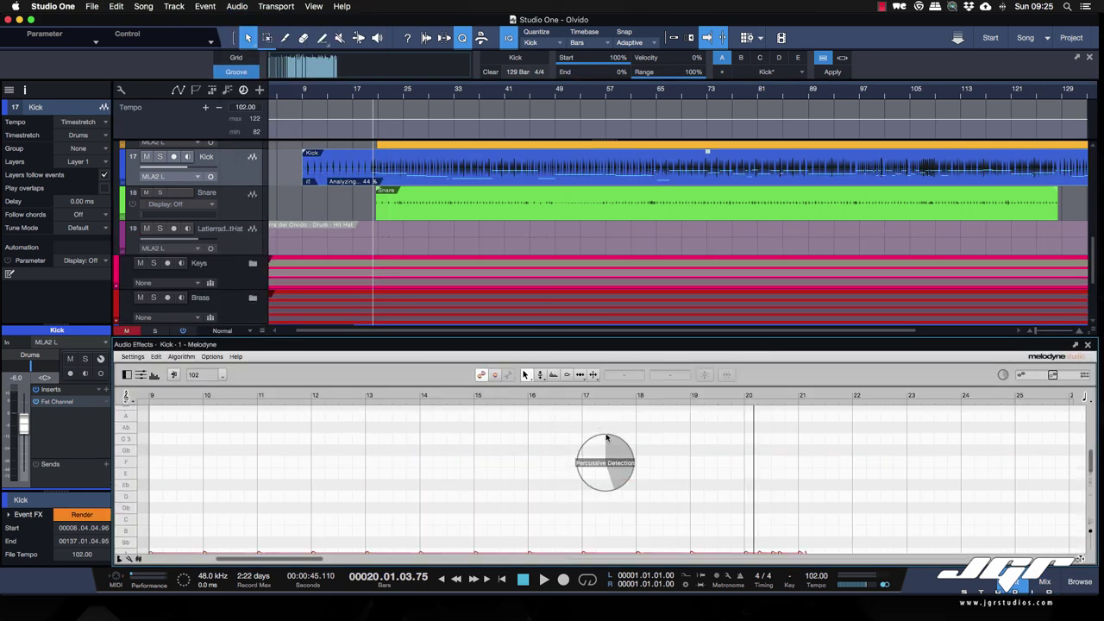
Add a red instrument track named Kick below the Kick audio track and place the Melodyne-analyzed event on it as notes.
right_click(239, 170)
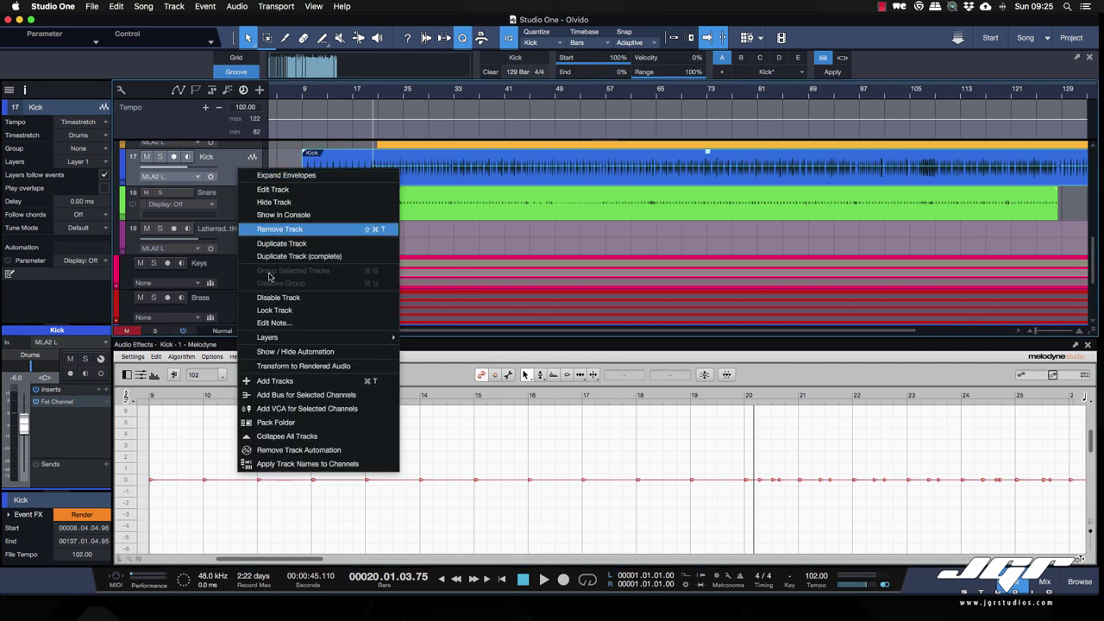
left_click(275, 380)
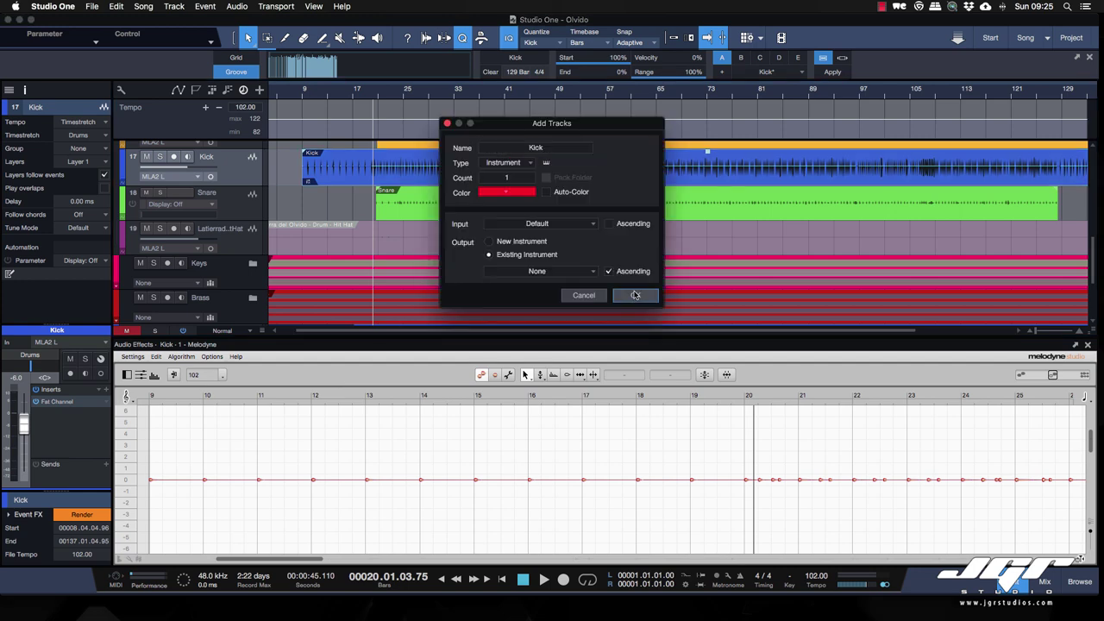
left_click(635, 295)
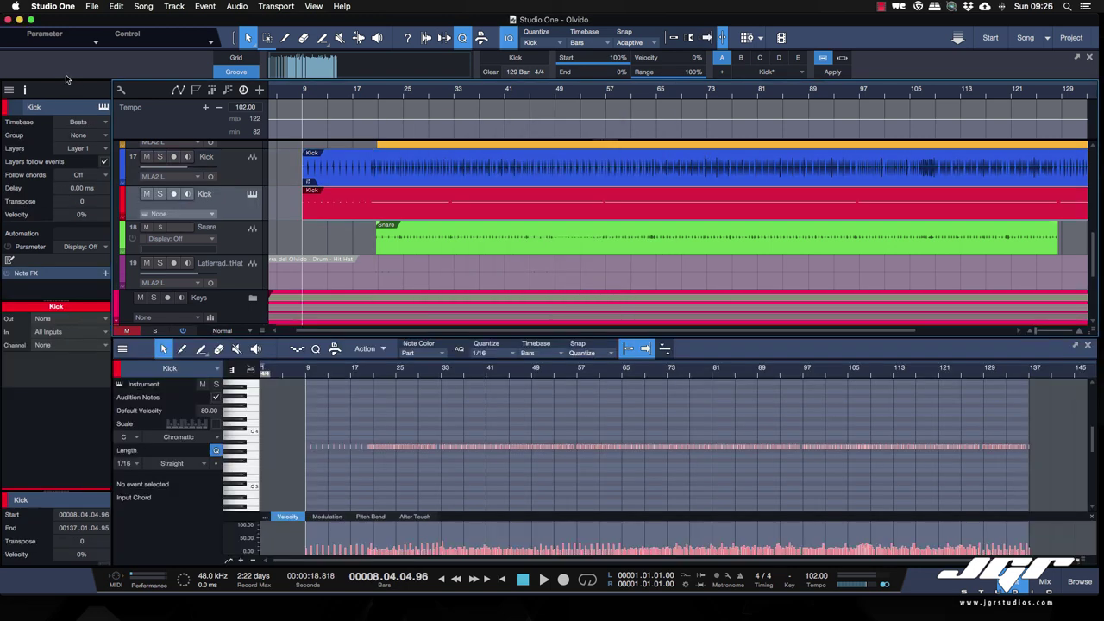
Show the mixing console, add a Battery 4 instrument, and load its Session LE Kit.
key("F3")
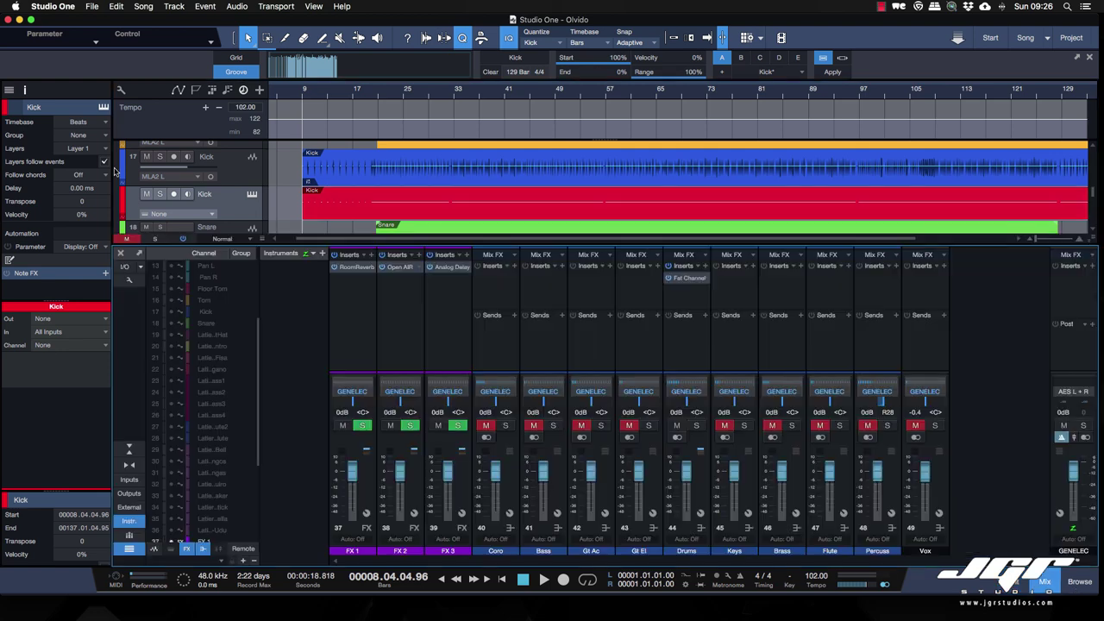
left_click(322, 255)
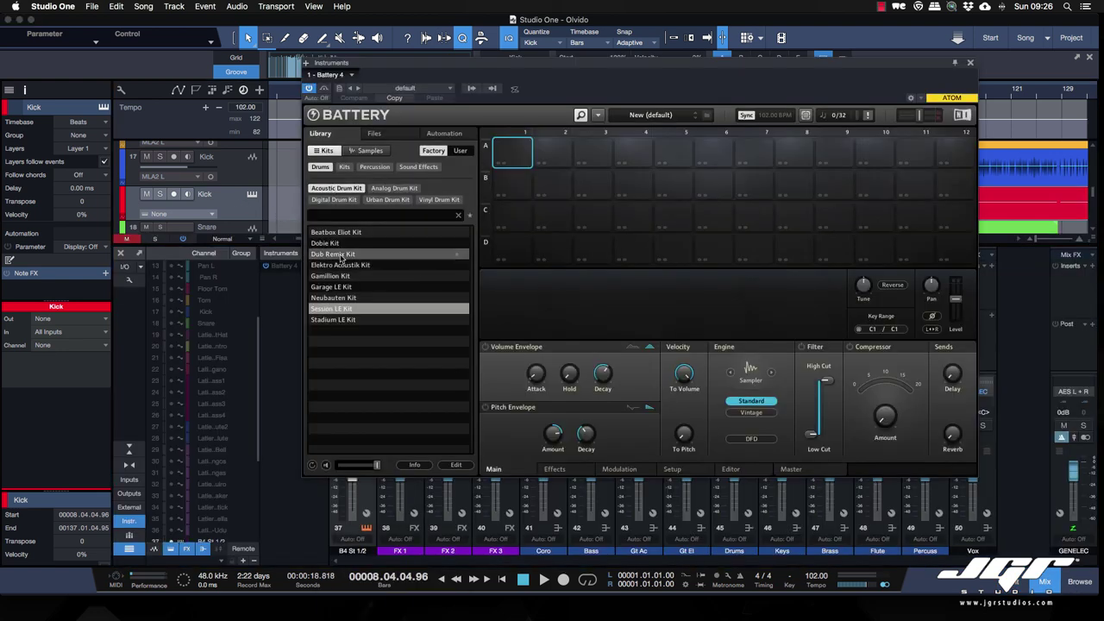
double_click(336, 309)
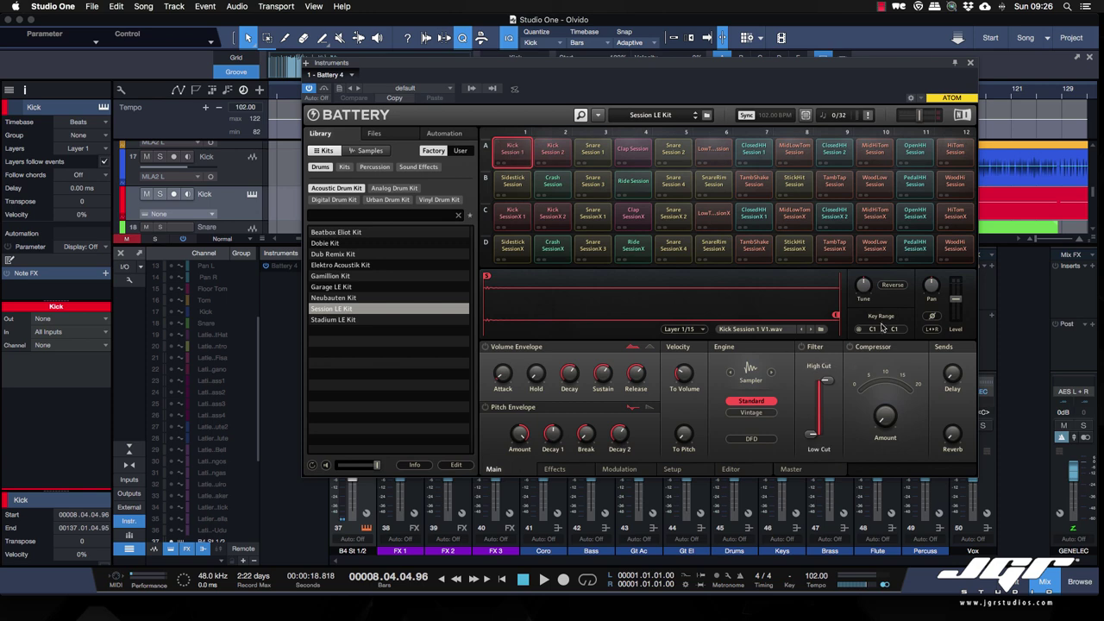
left_click(970, 65)
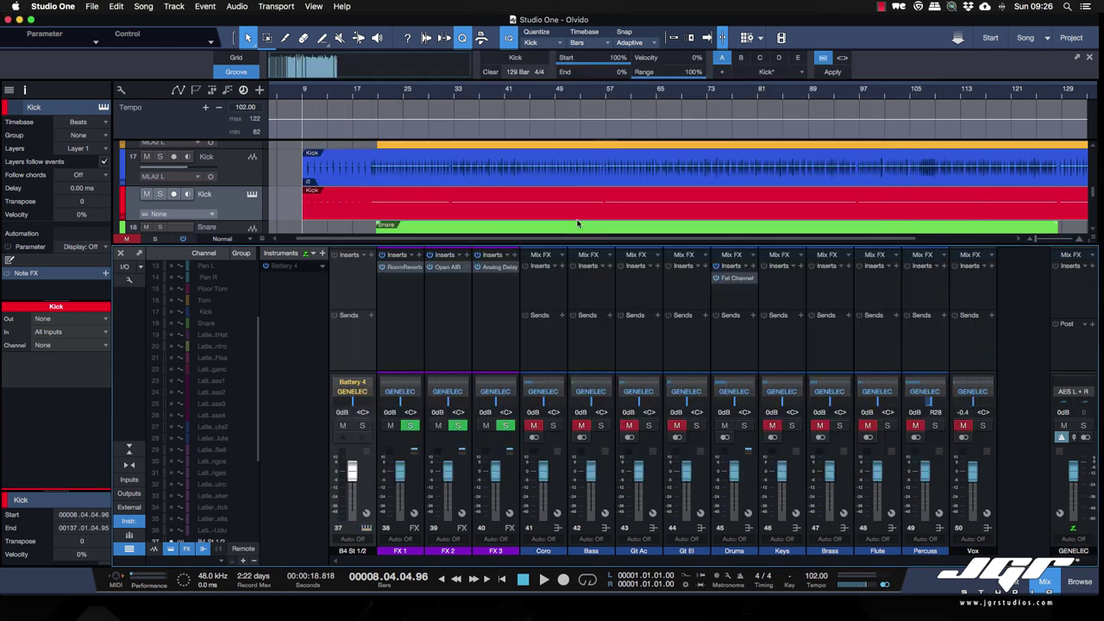
Move the Kick notes down to the Battery kick's key and route the Battery 4 channel to Drums at about -3.4 dB.
double_click(403, 207)
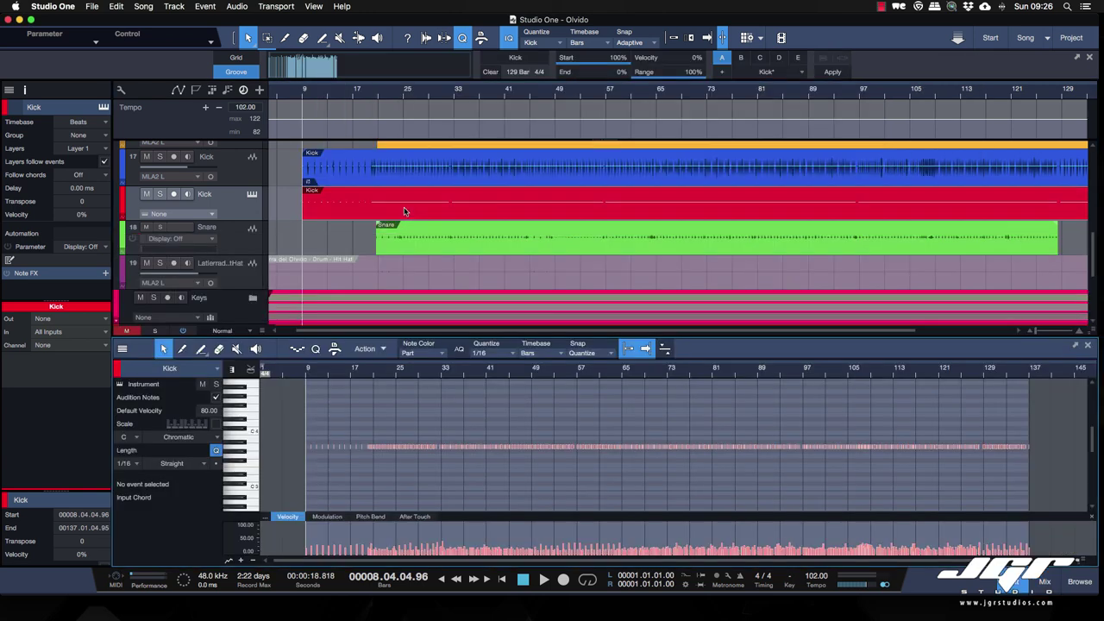
key("F3")
left_click_drag(351, 471, 352, 476)
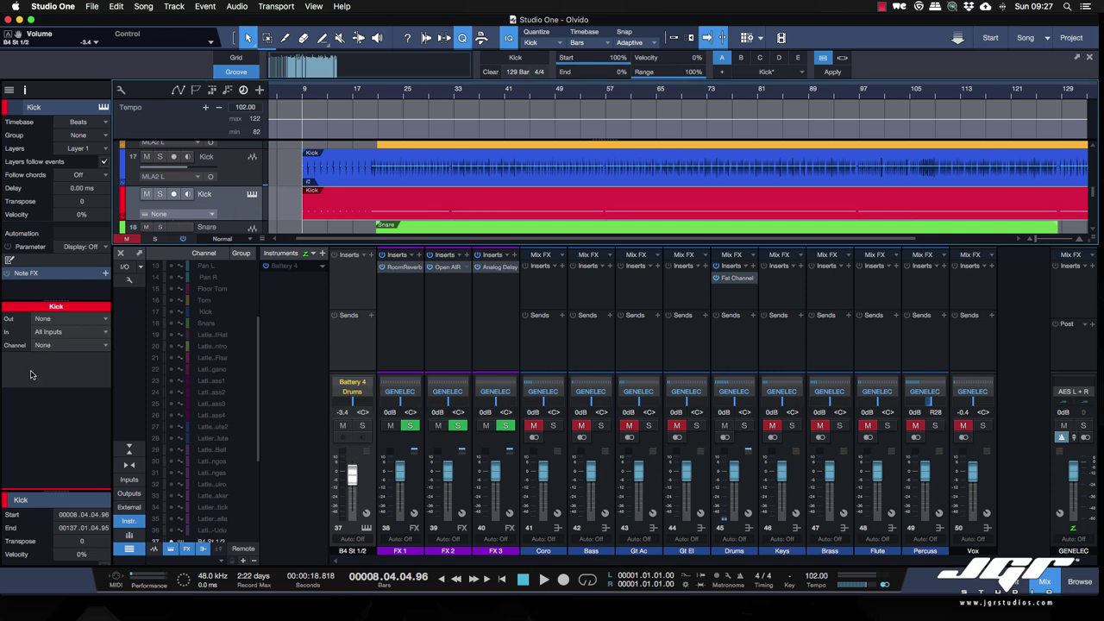
Set the Kick note track's output to Battery 4 and balance its channel level to about +1.9 dB during playback.
left_click(60, 317)
left_click(76, 371)
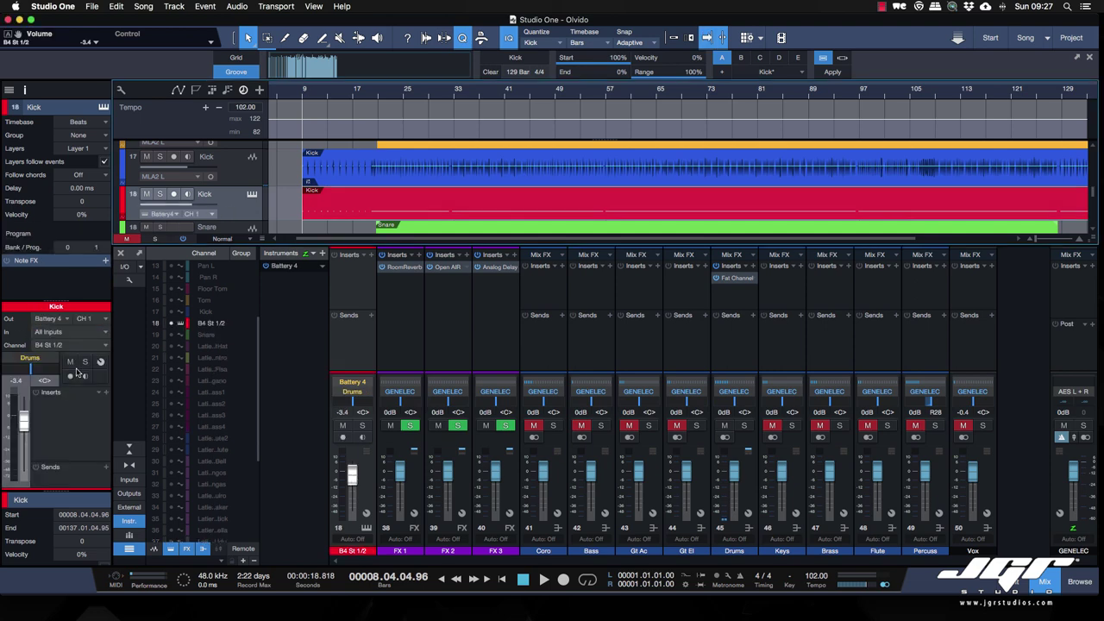
key("space")
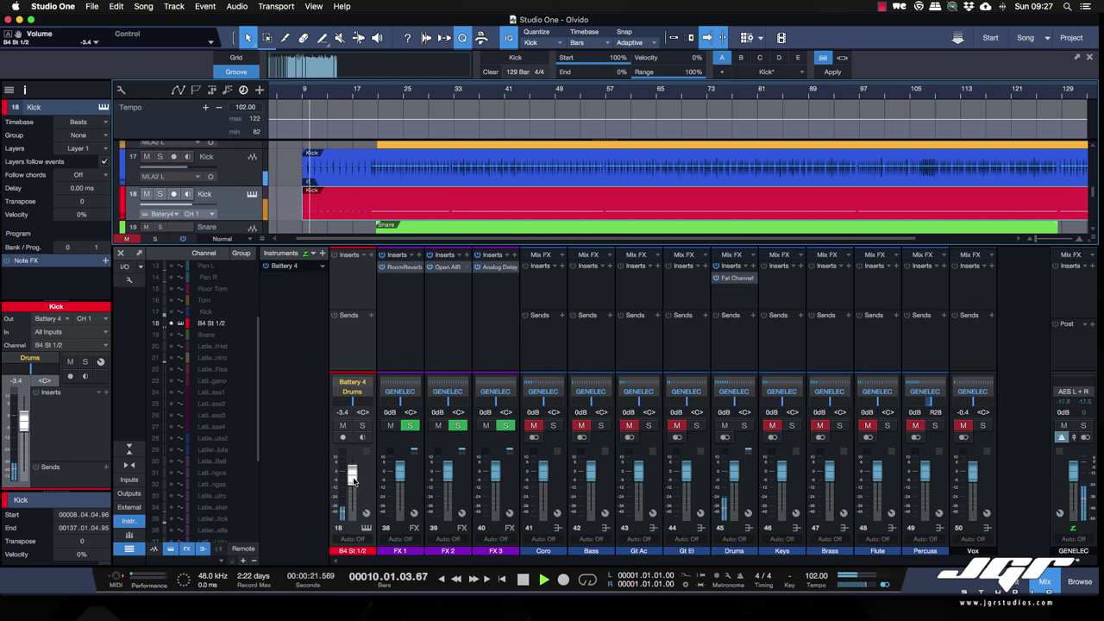
left_click_drag(354, 478, 354, 470)
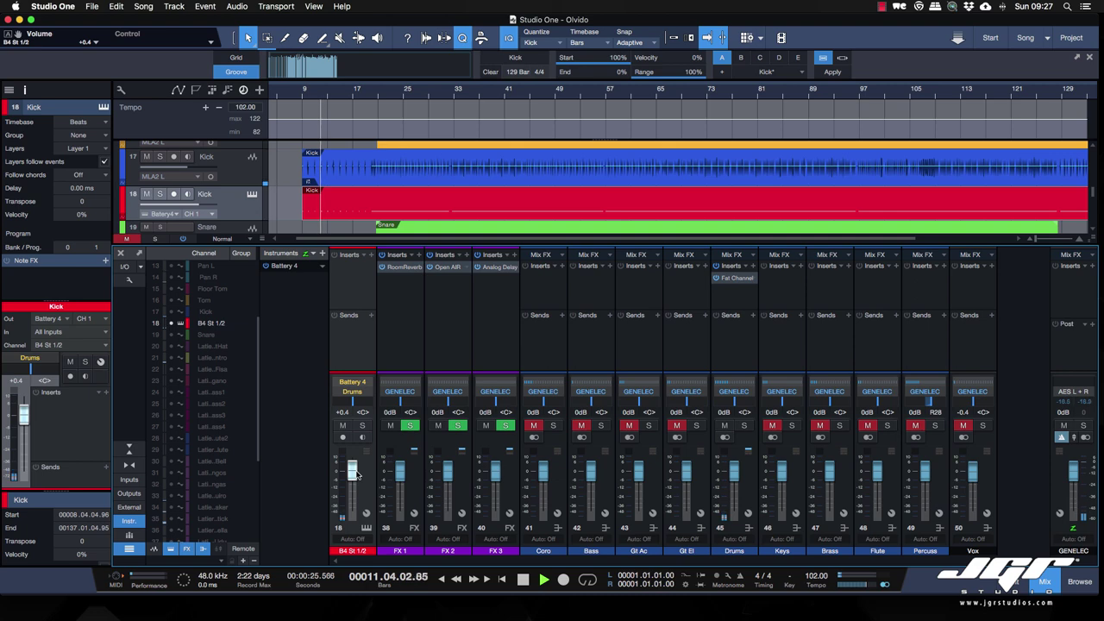
left_click_drag(354, 474, 359, 476)
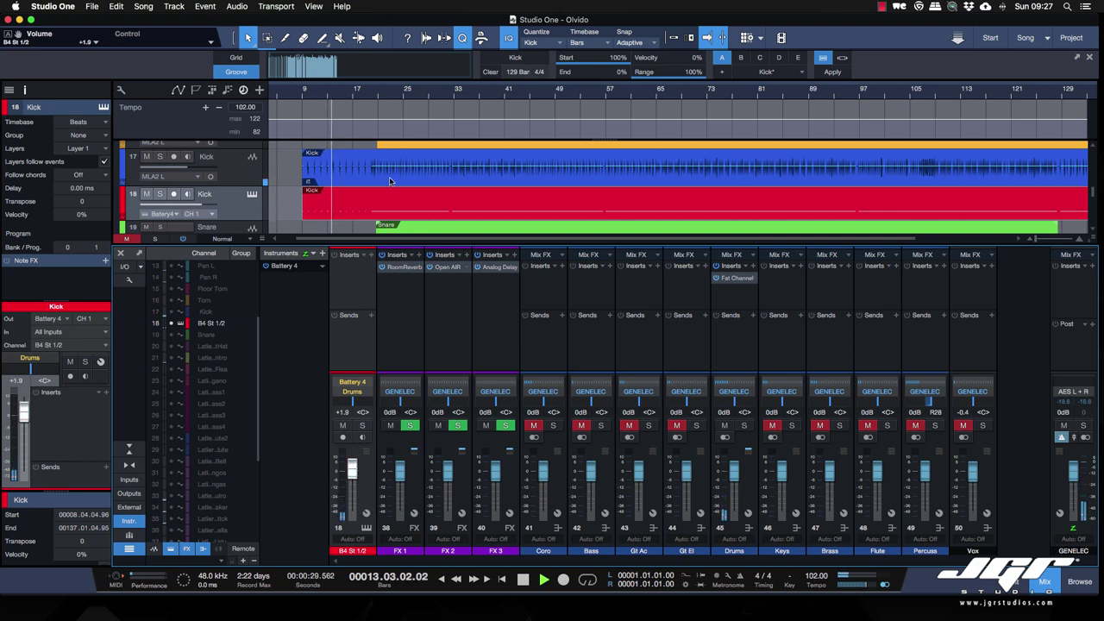
left_click(376, 97)
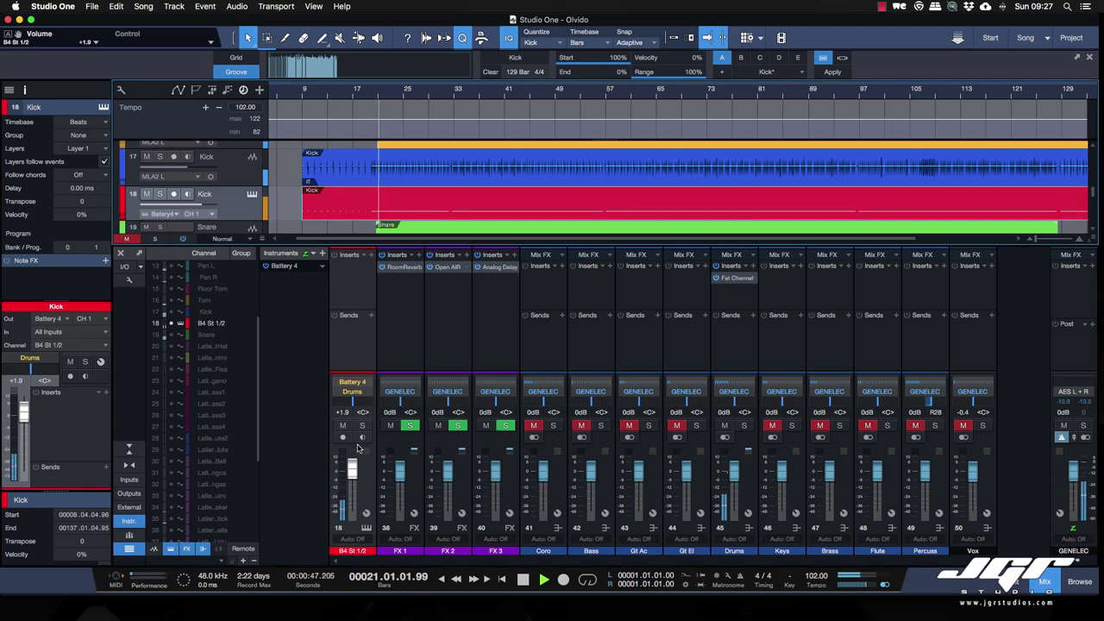
left_click_drag(351, 477, 352, 480)
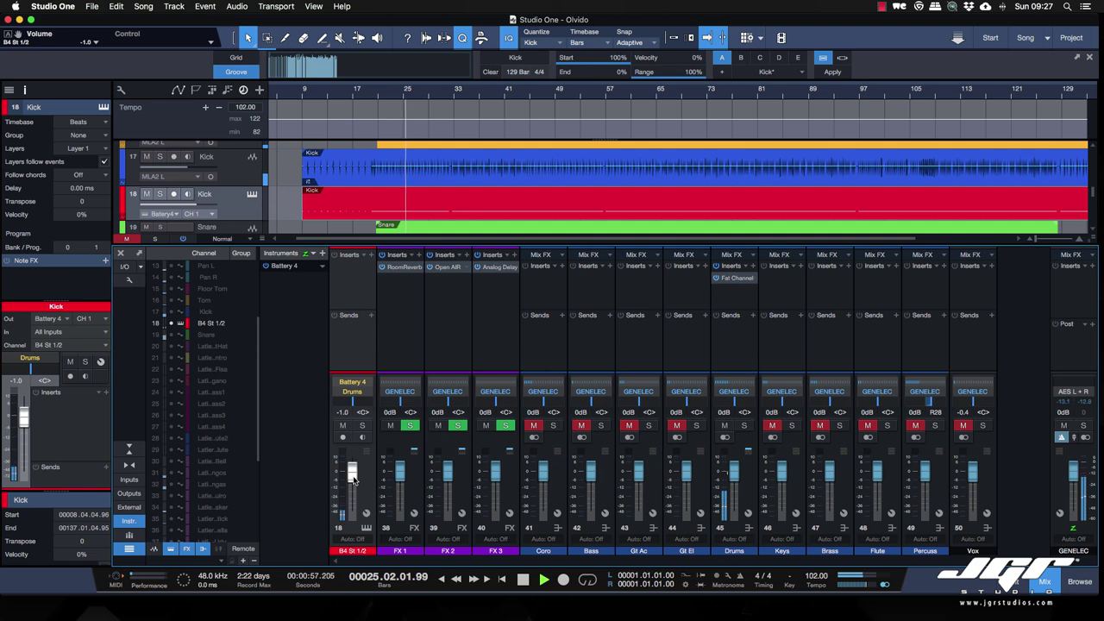
mouse_move(352, 479)
left_mouse_down()
mouse_move(353, 464)
mouse_move(351, 473)
left_mouse_up()
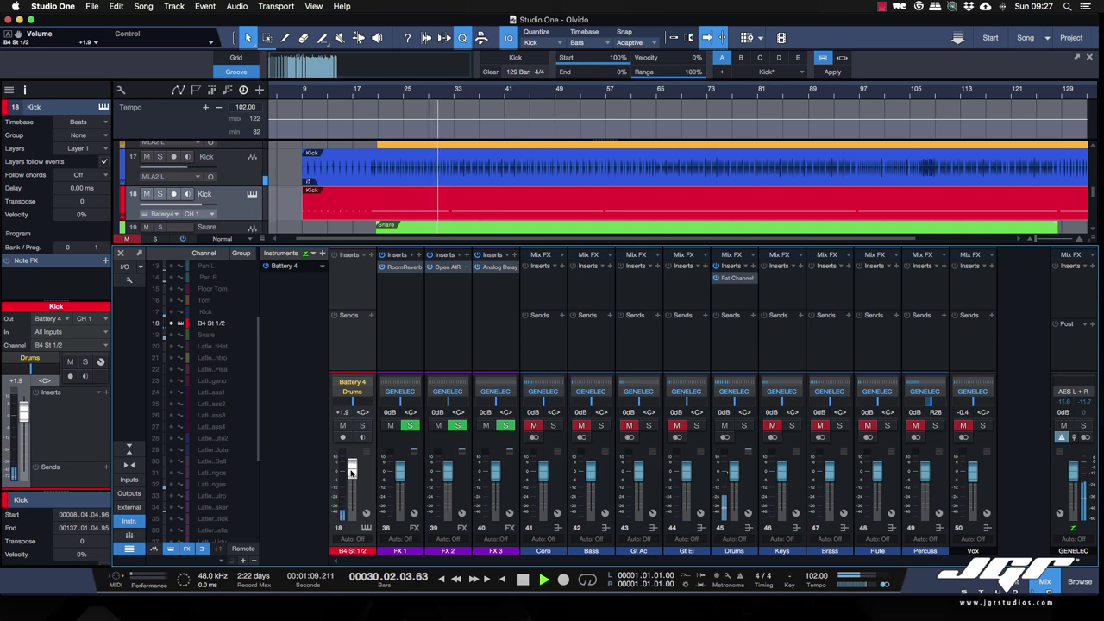
key("space")
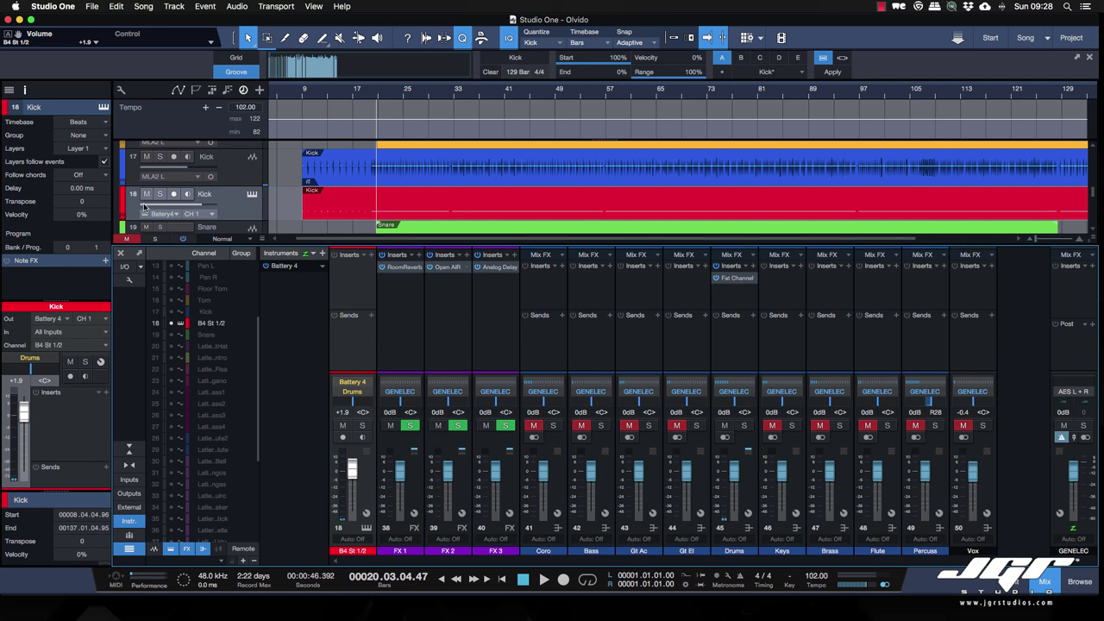
Mute the Kick note track, insert Addictive Trigger after Fat Channel on the Kick audio channel, and set its drum type to Kick.
left_click(232, 170)
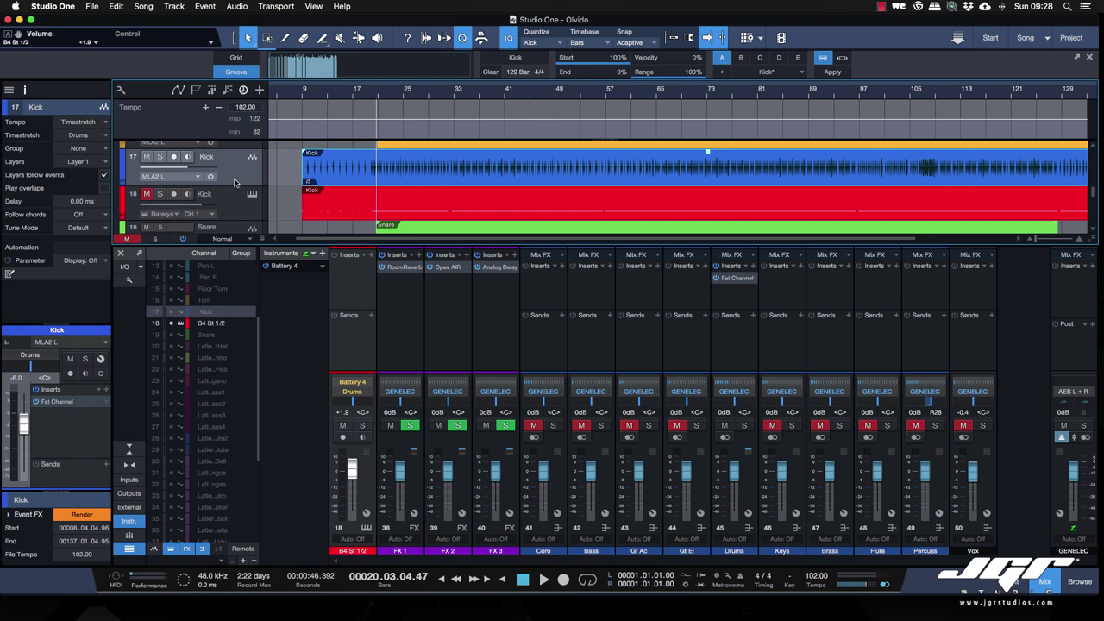
left_click(104, 390)
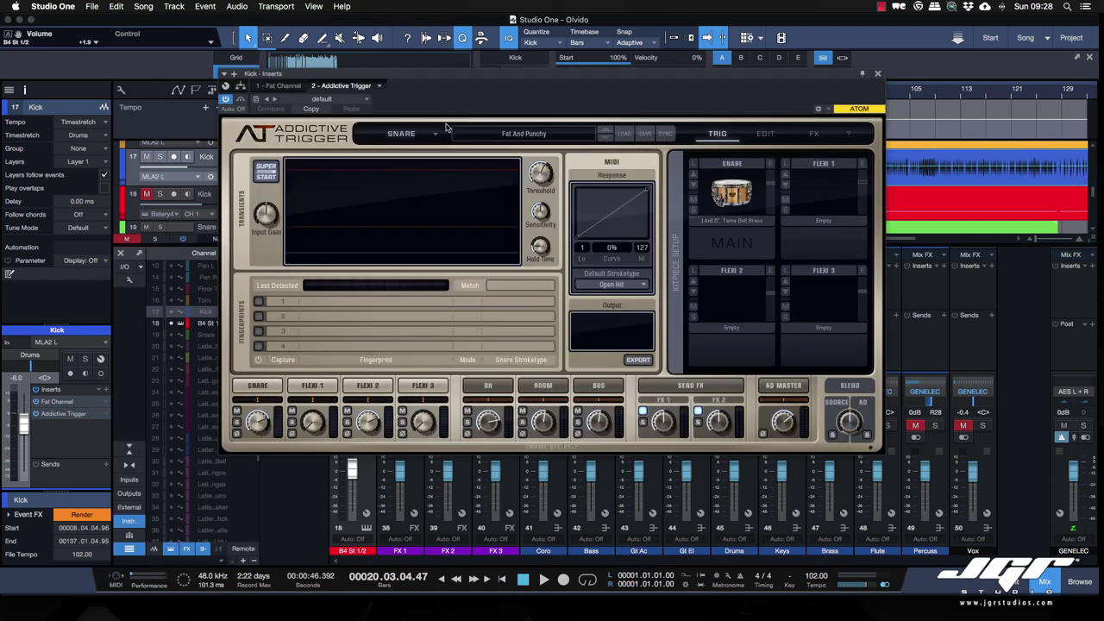
left_click(434, 136)
left_click(449, 141)
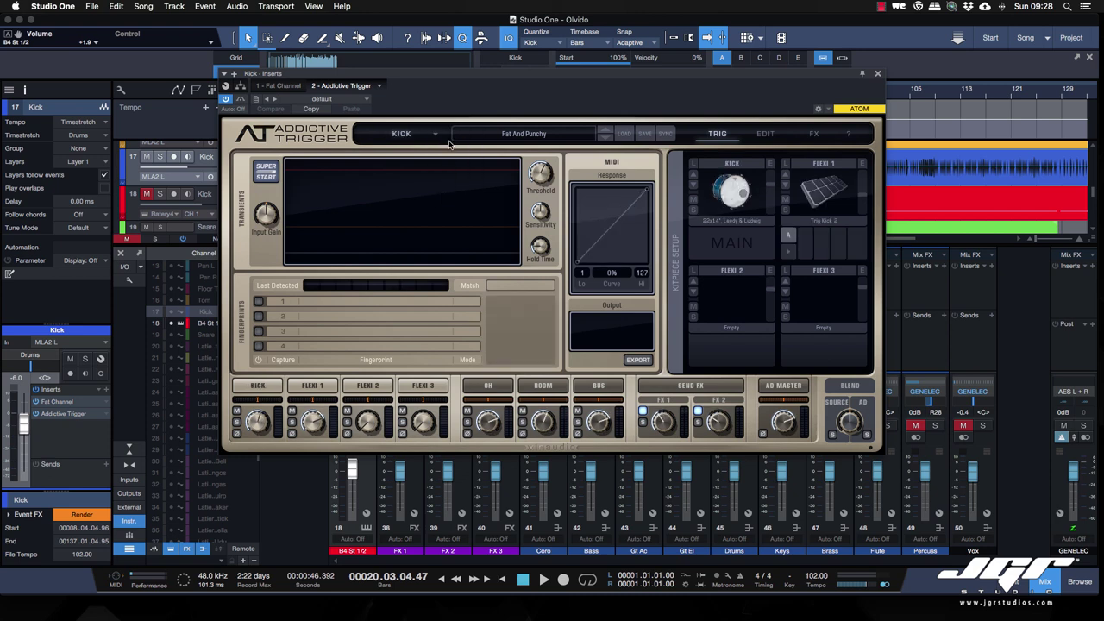
Play the song and lower Addictive Trigger's AD Master level to about -7.19 dB.
left_click_drag(441, 79, 510, 232)
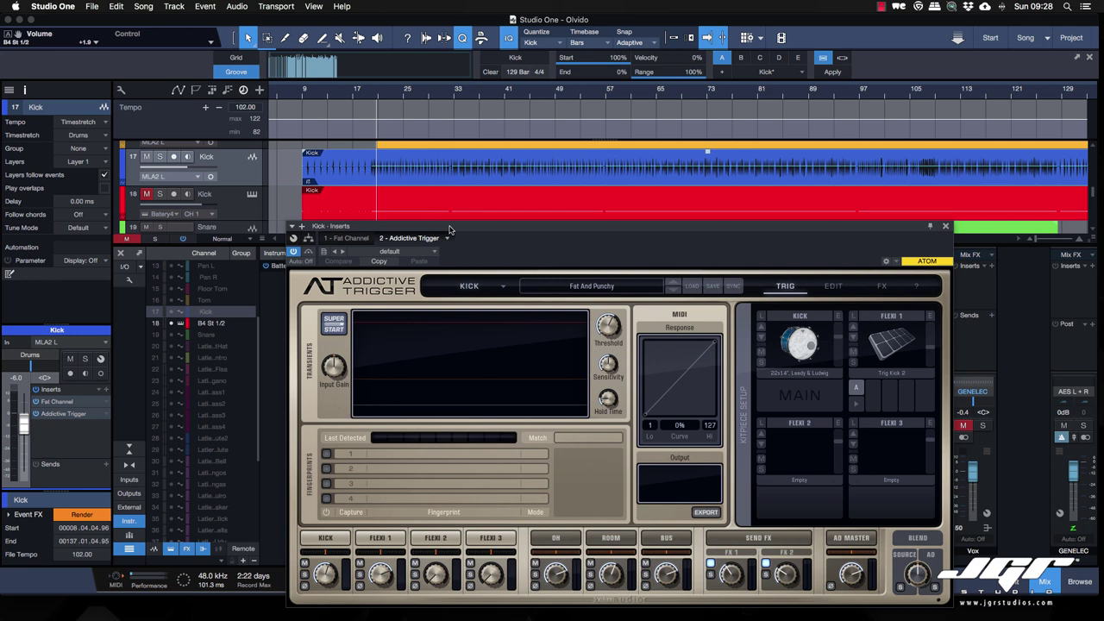
left_click_drag(449, 228, 449, 114)
key("space")
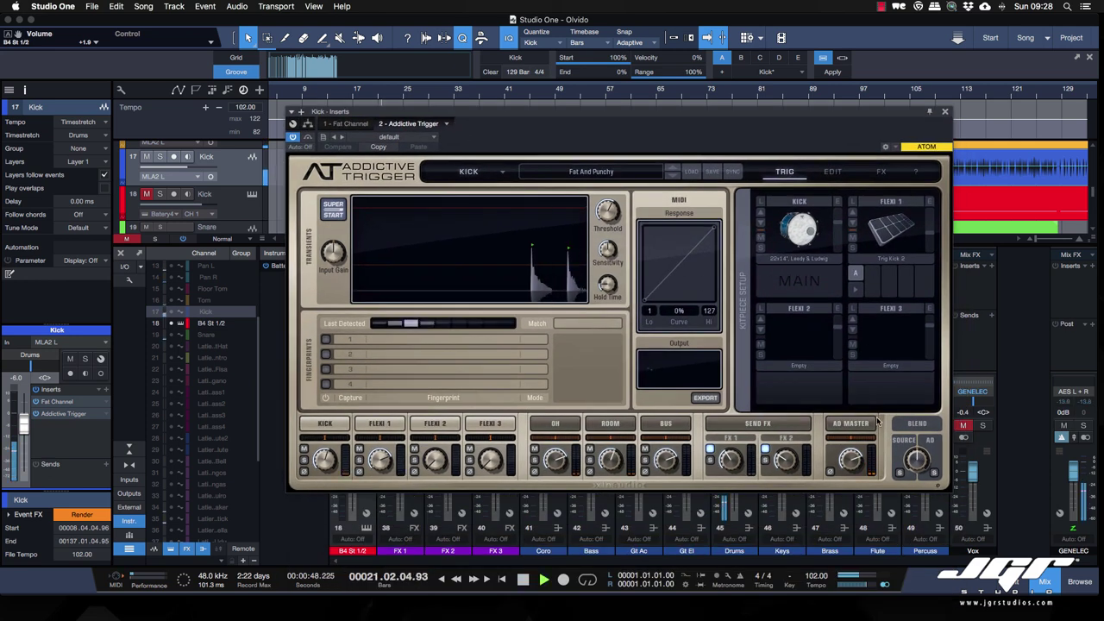
left_click_drag(850, 466, 858, 496)
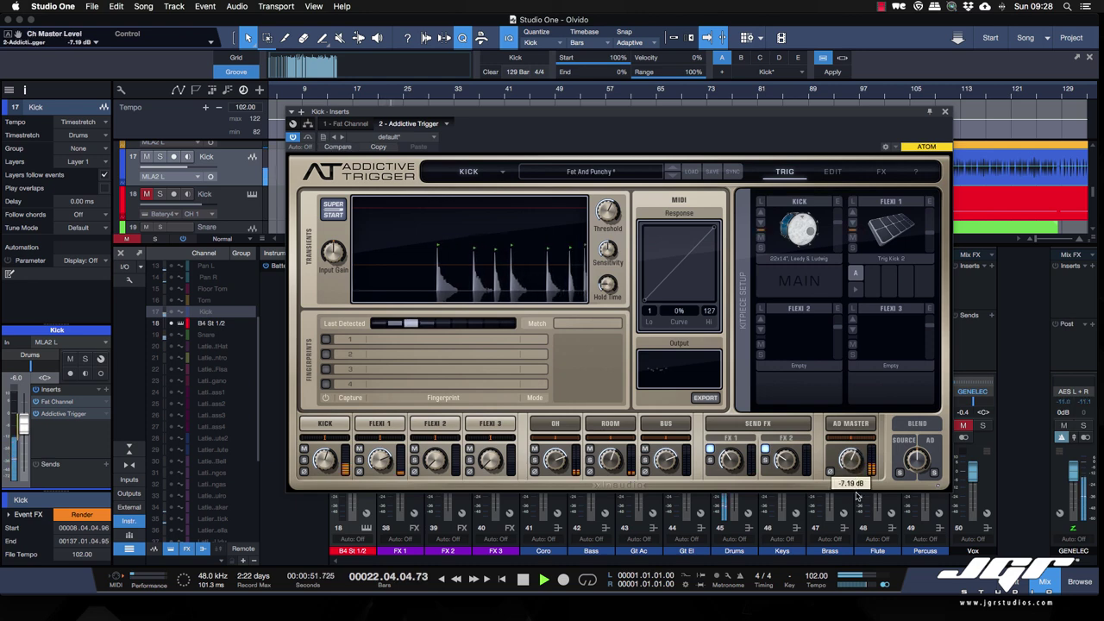
Audition kick pieces during playback, choosing the 22x16" Pearl Masterworks as the main kick and the 22x18" Tama Starclassic for Flexi 1.
left_click(799, 261)
left_click(841, 351)
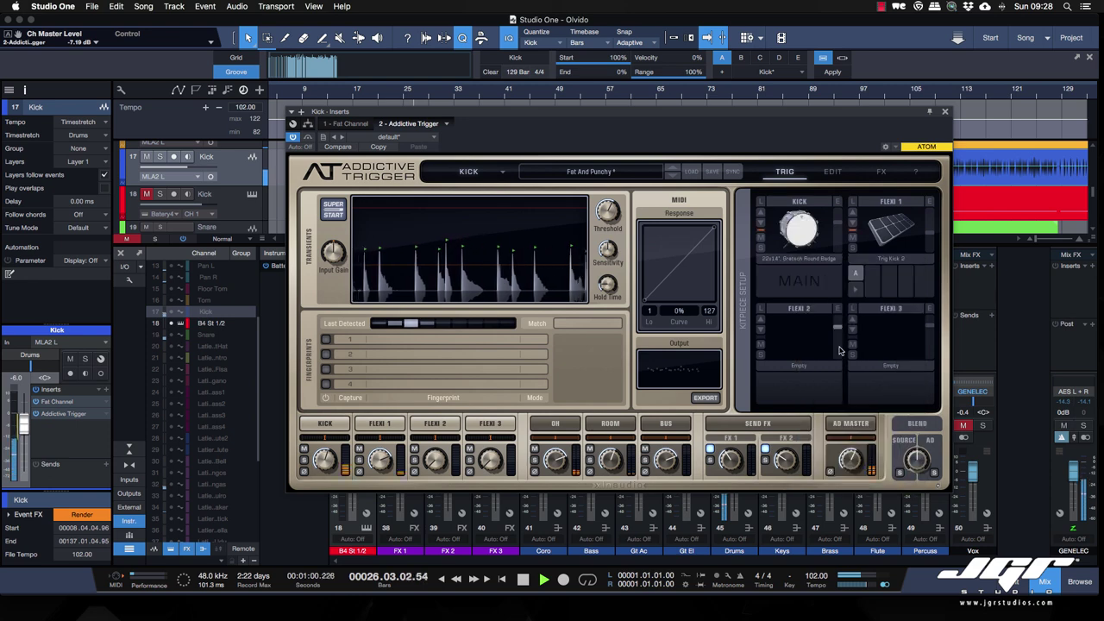
left_click(808, 264)
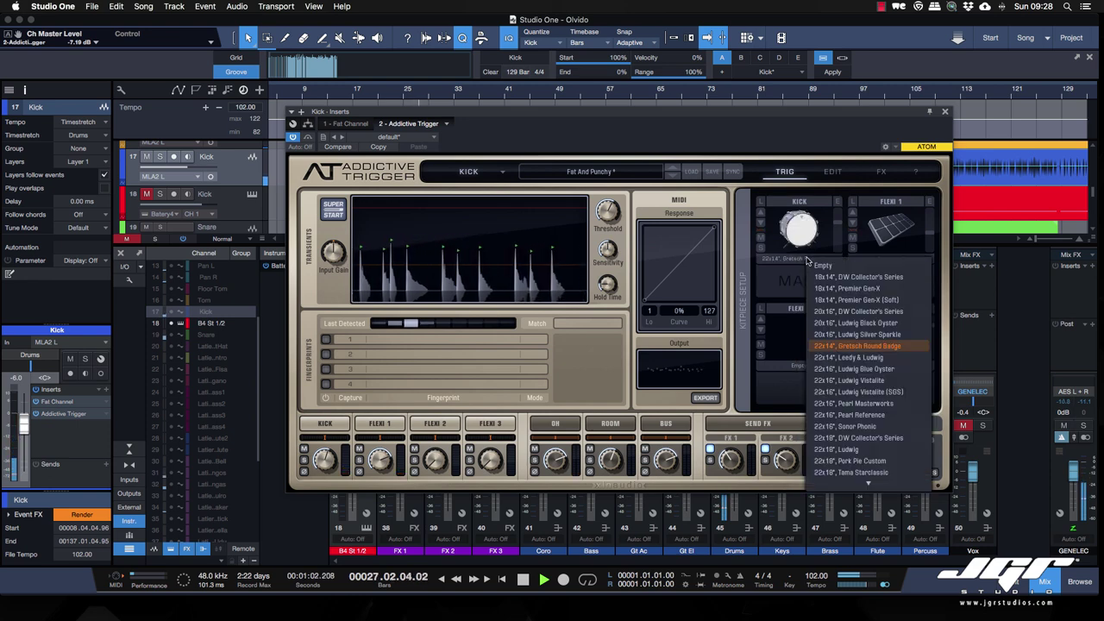
left_click(808, 280)
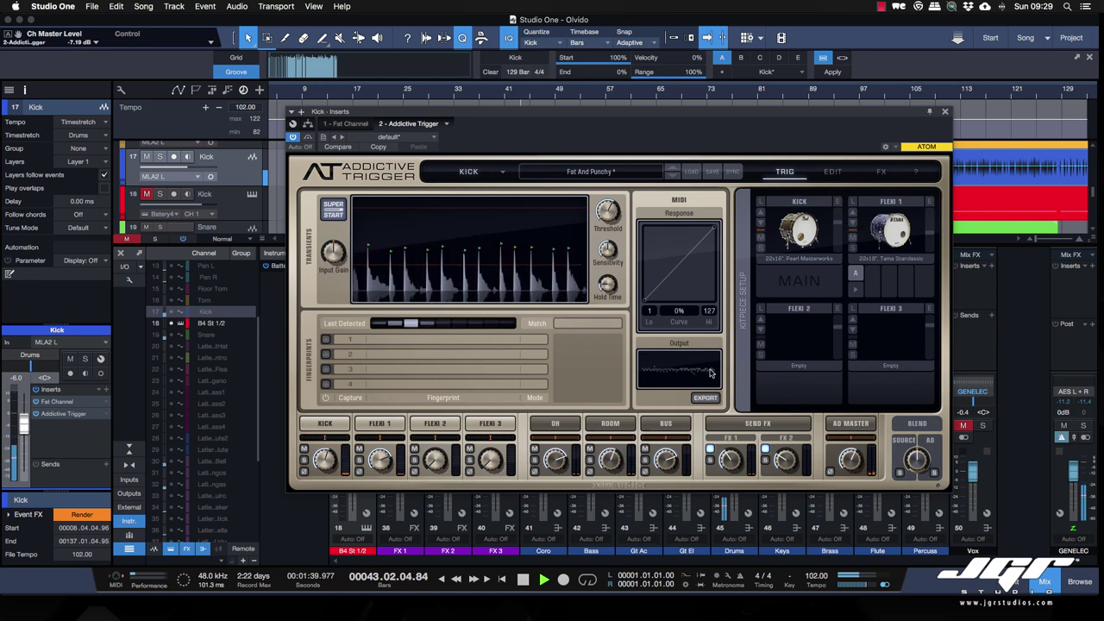
Compare the source and triggered sound with Blend at 100%, set Blend to about -7%, close Addictive Trigger and stop playback.
left_click_drag(916, 466, 907, 346)
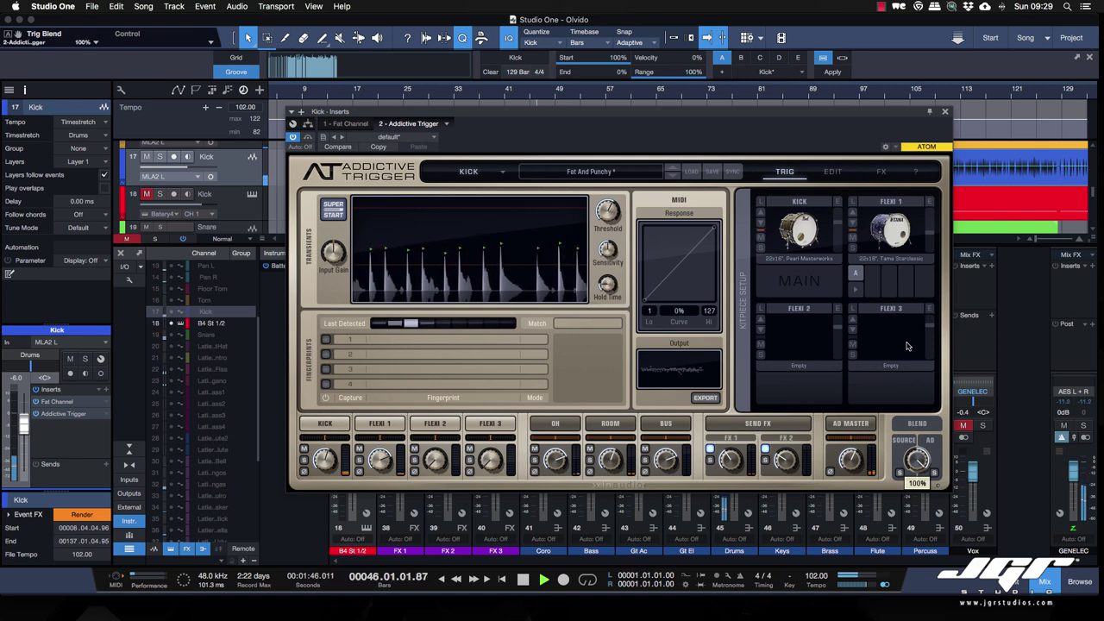
left_click_drag(907, 346, 917, 462)
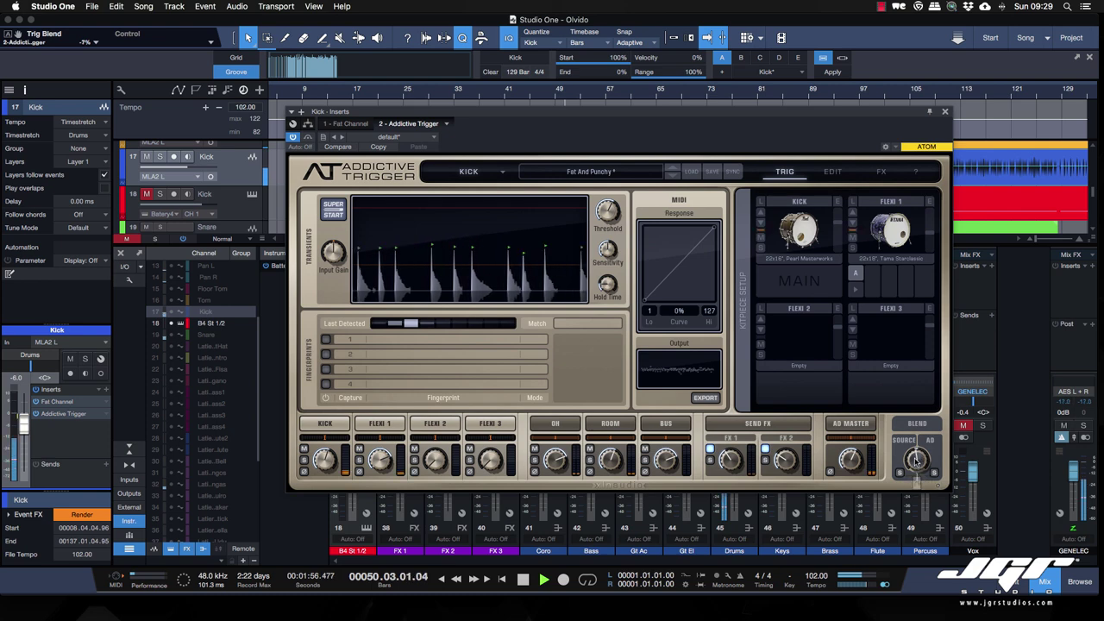
left_click(945, 112)
key("space")
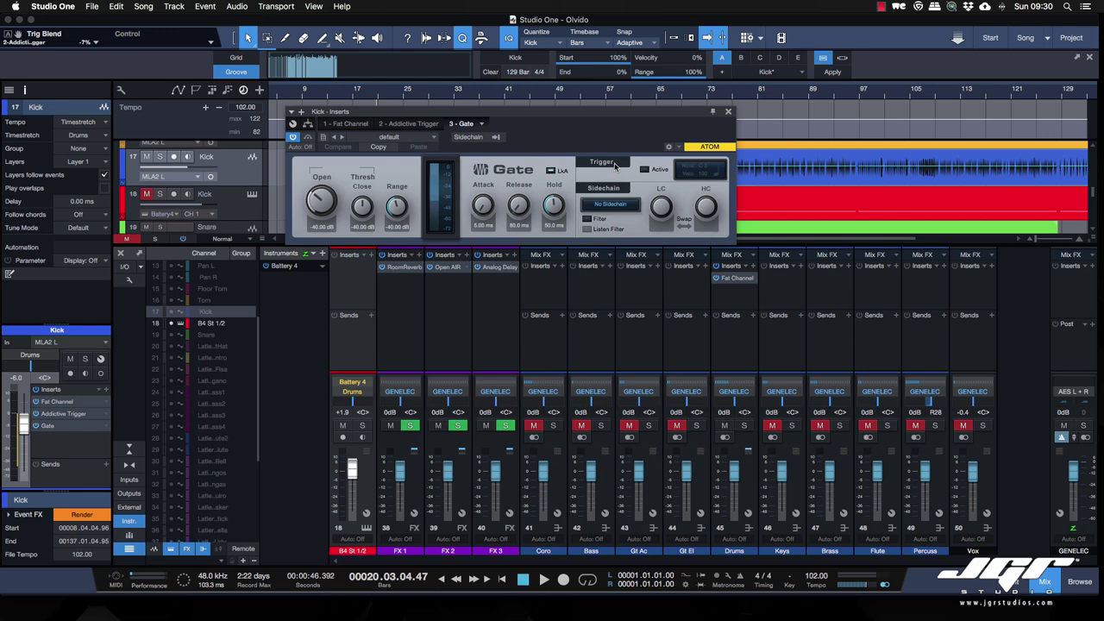
Insert a Gate after Addictive Trigger on the Kick audio channel and toggle its option for sending trigger notes.
left_click_drag(557, 113, 639, 267)
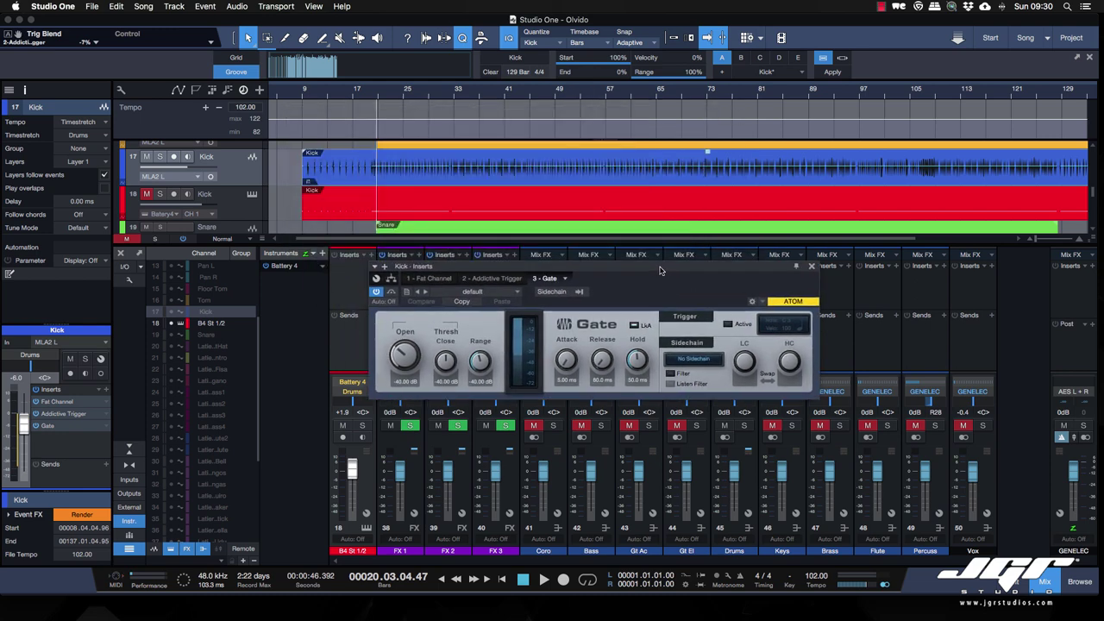
left_click(729, 325)
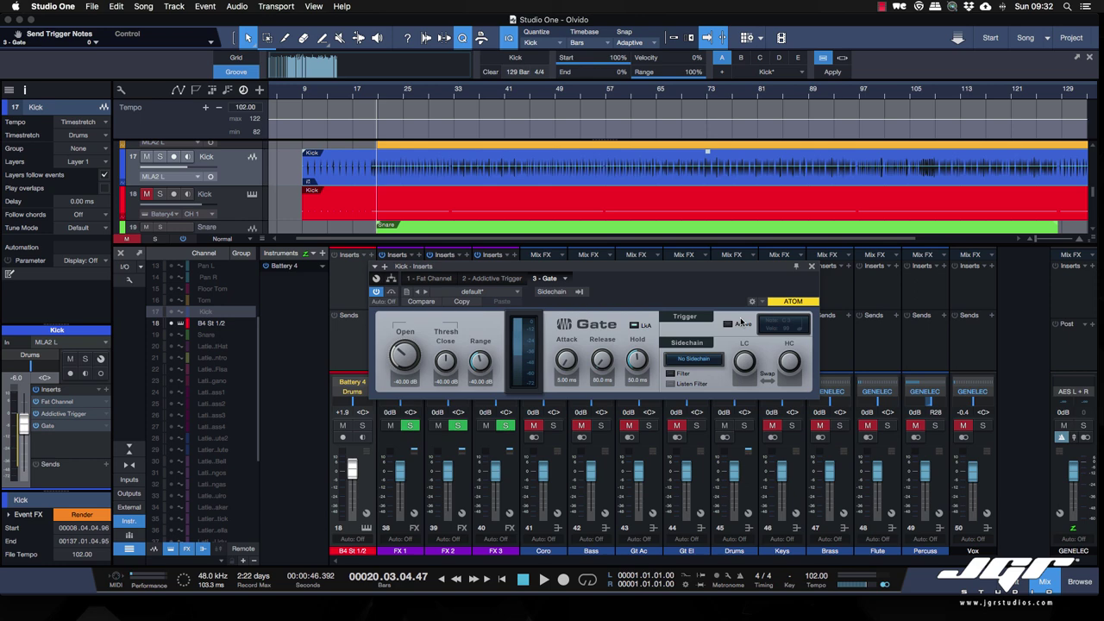
left_click_drag(692, 267, 701, 294)
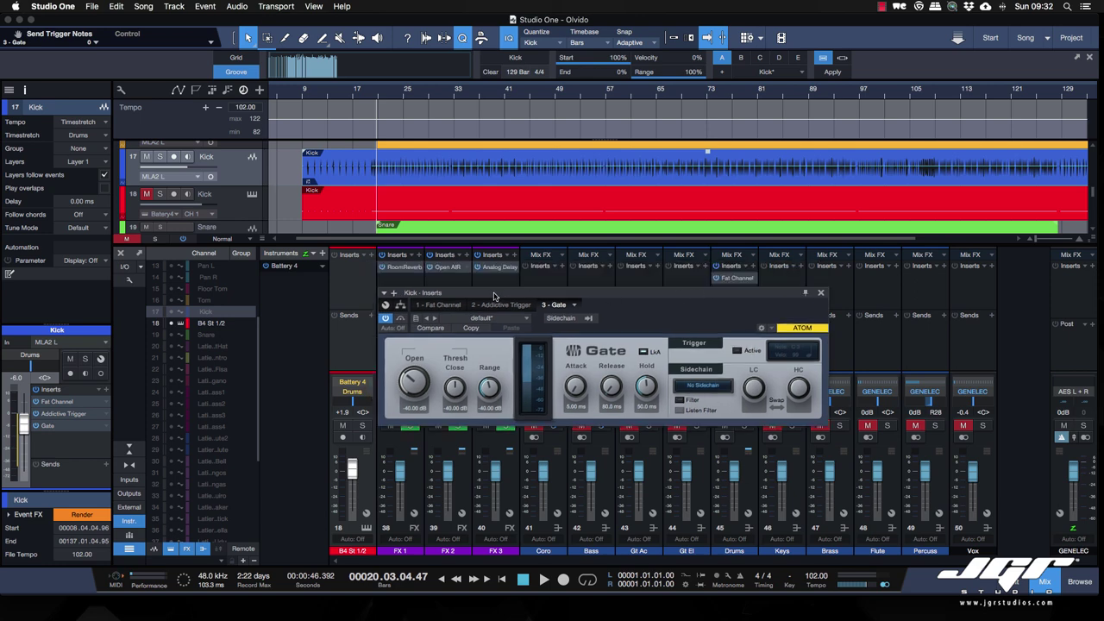
Replace the Battery 4 instrument with Impact XT using the 60s a GoGo kit and audition its Bass Drum pad.
right_click(321, 273)
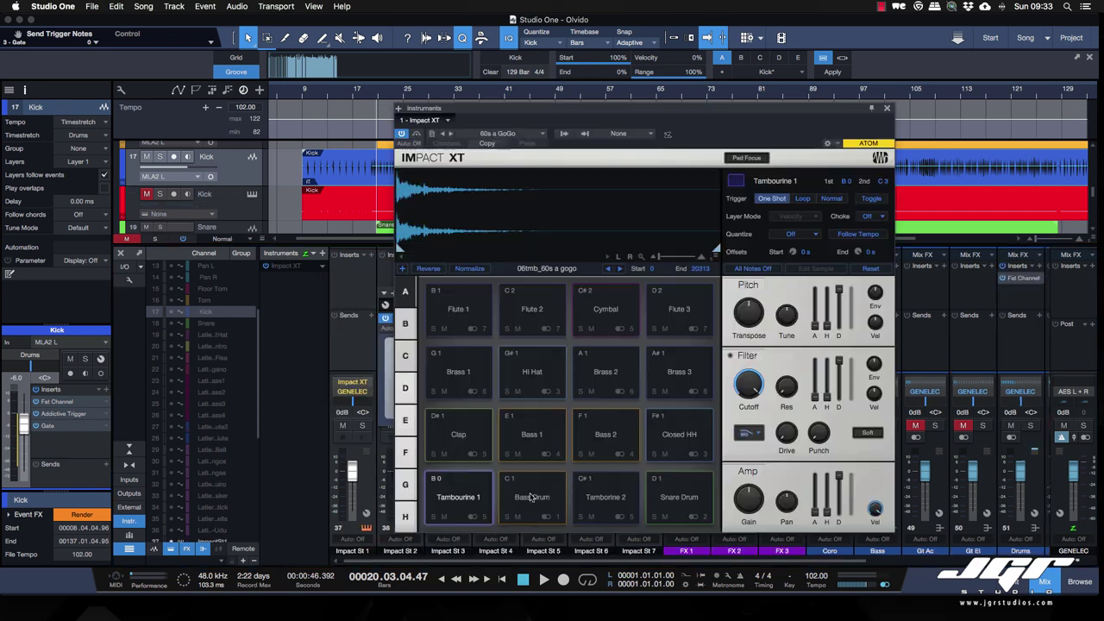
left_click(534, 497)
left_click(534, 498)
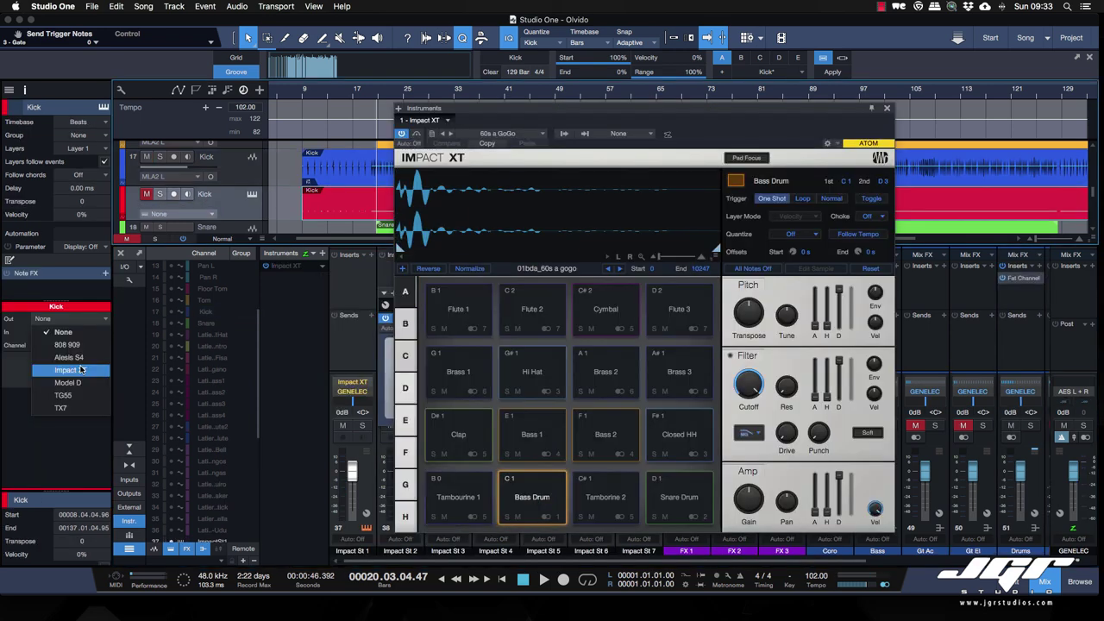
Set the Kick note track's output to Impact XT, unmute it, and play it together with the Kick audio track.
left_click(82, 368)
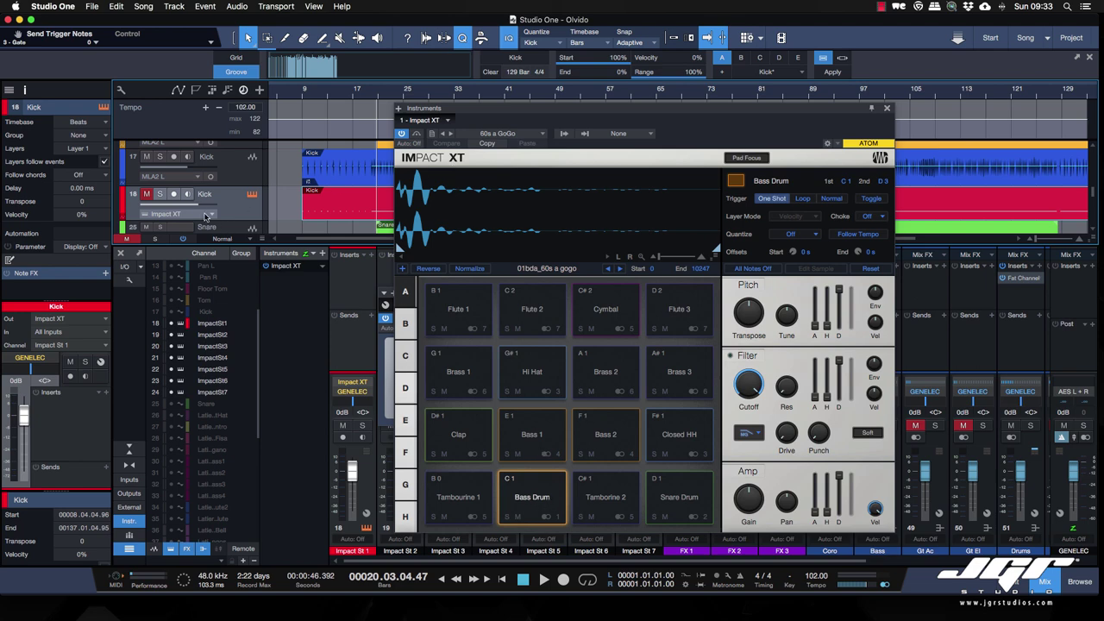
left_click(147, 194)
left_click(241, 167)
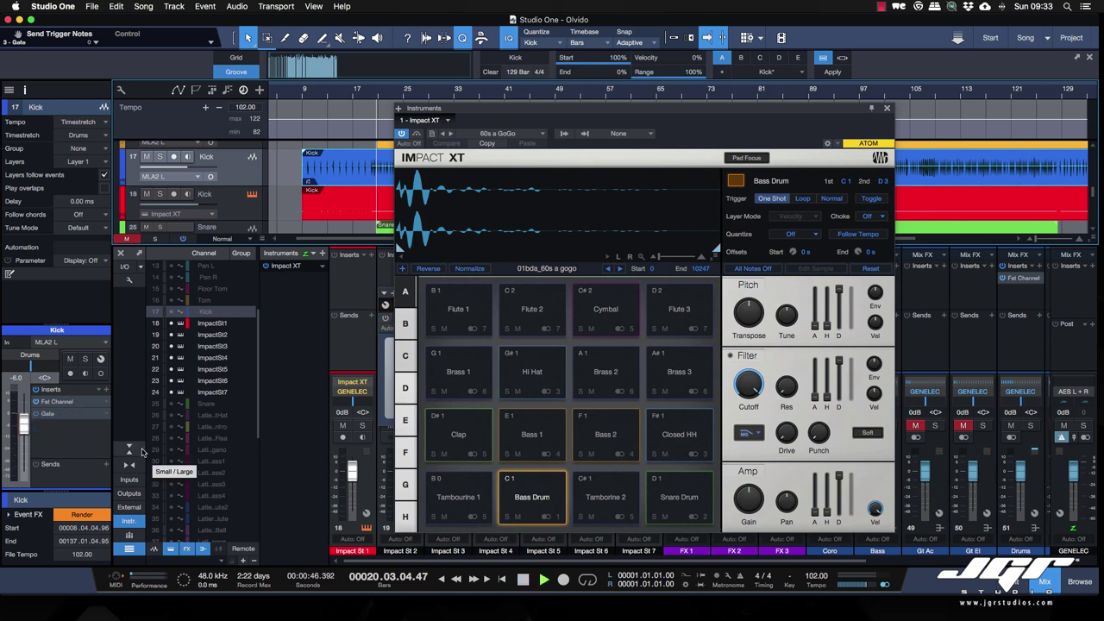
key("space")
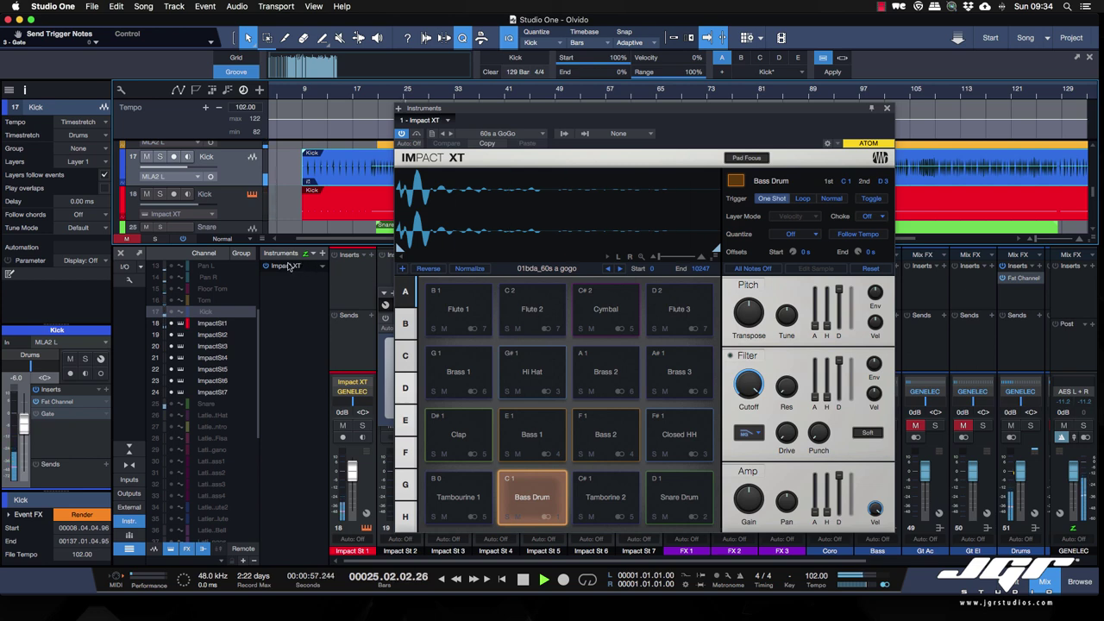
List Impact XT's individual outputs, audition the Snare Drum pad to check its own mixer channel, and stop playback.
left_click(321, 266)
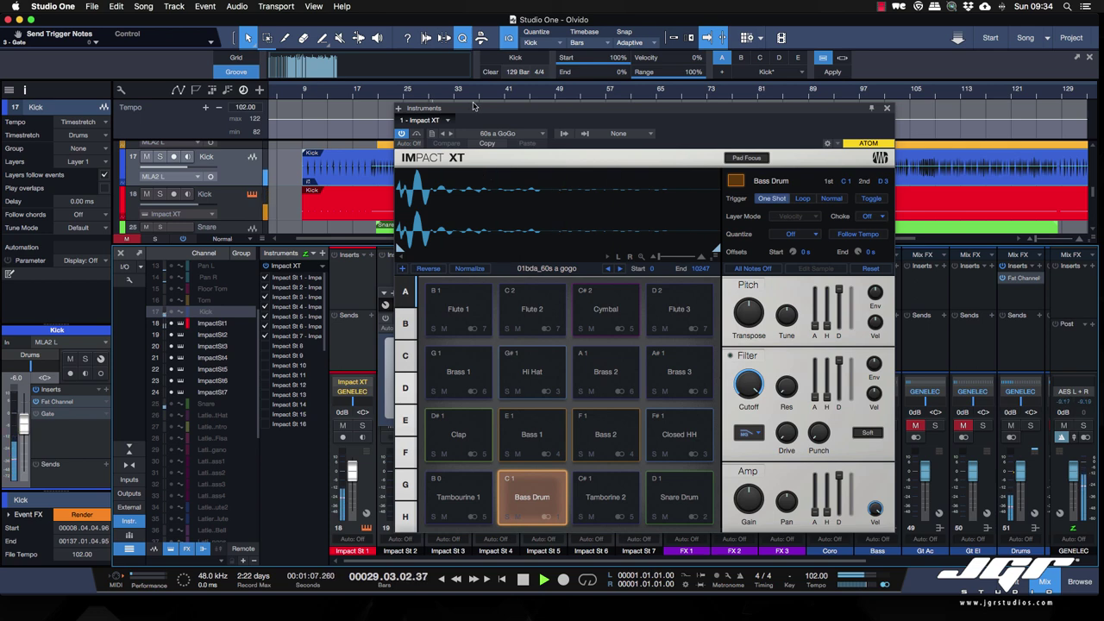
left_click_drag(482, 108, 641, 56)
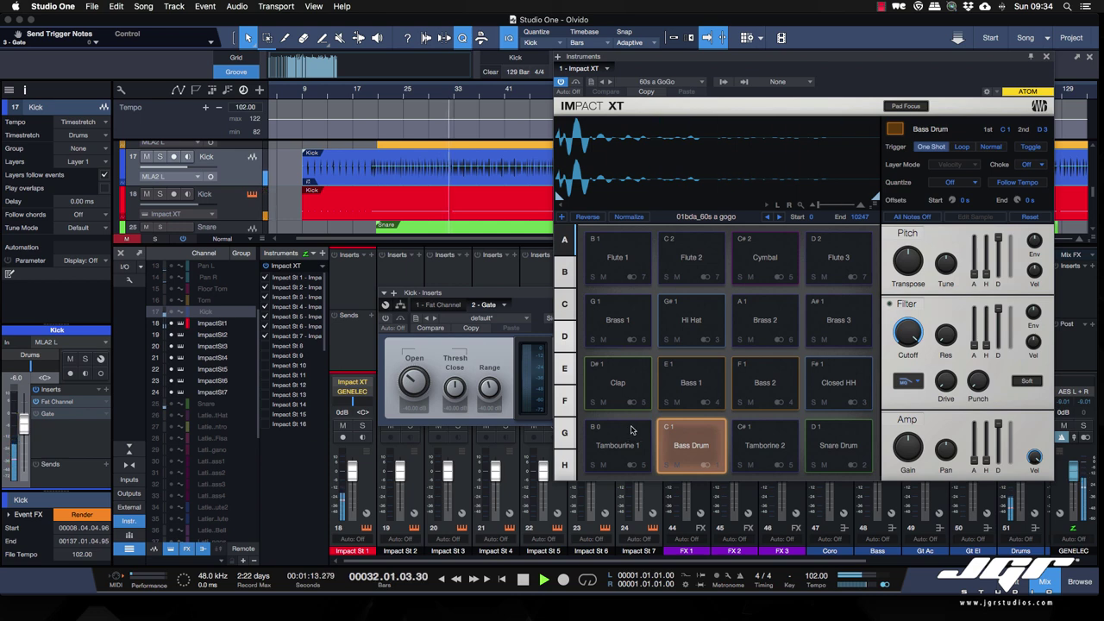
left_click(845, 445)
key("space")
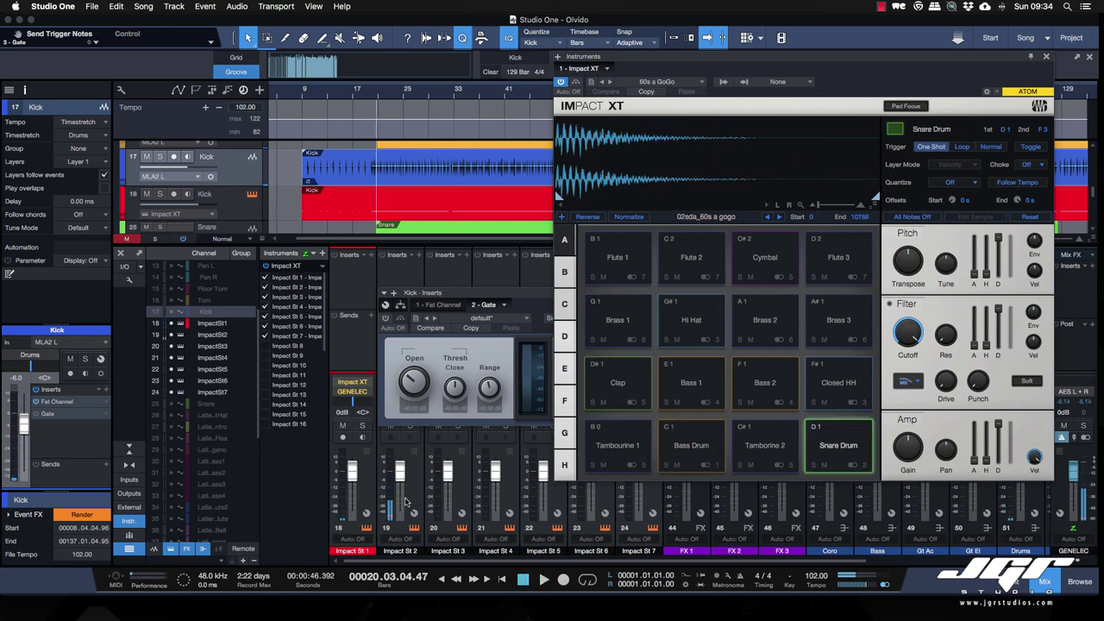
Review the Snare Drum pad's output choices and route the Impact St 1 and Impact St 2 channels to Drums.
left_click(865, 466)
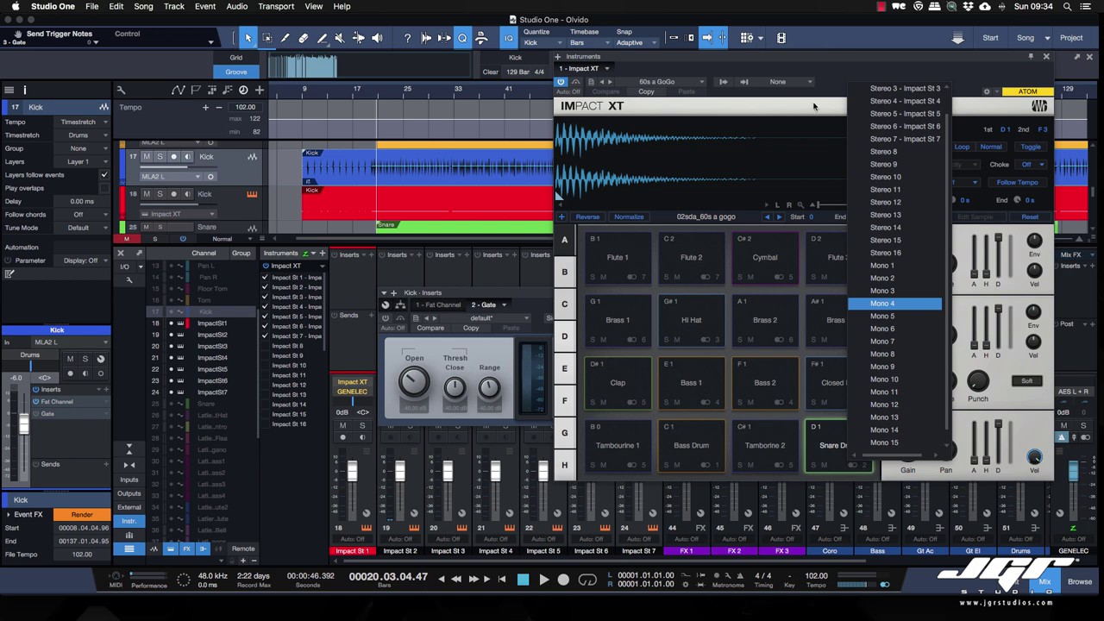
scroll(902, 119, "up", 2)
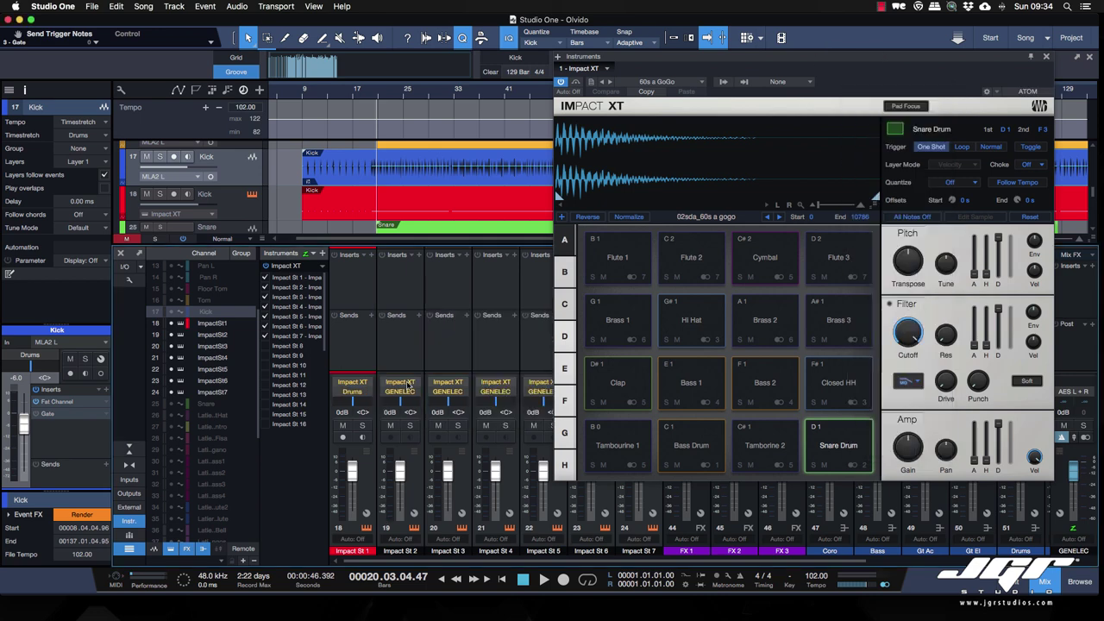
left_click(404, 393)
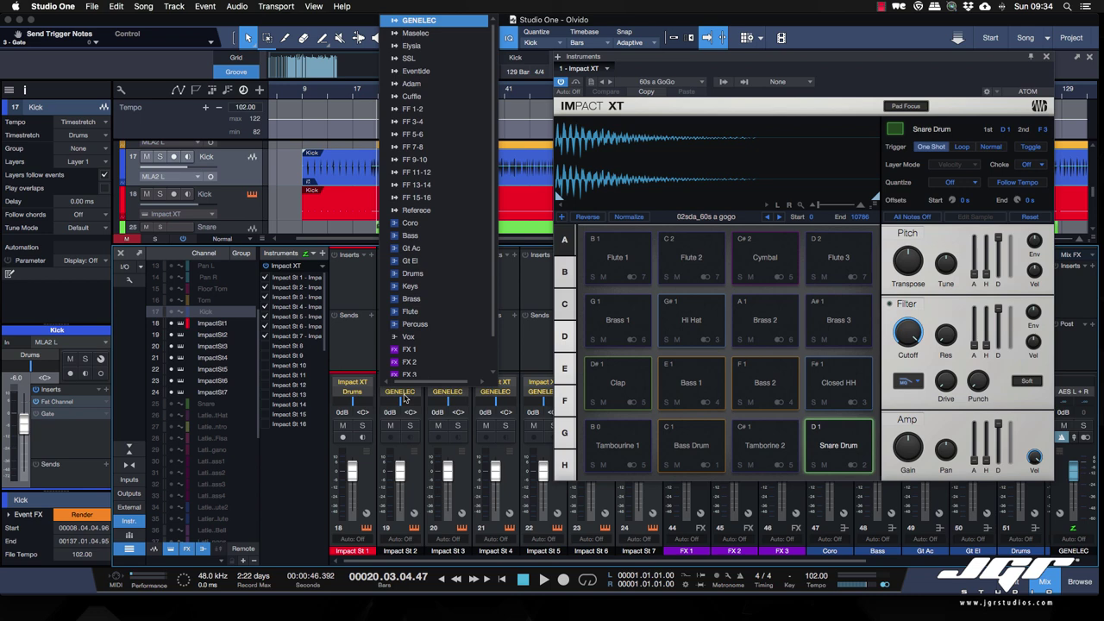
left_click(418, 275)
Rename the Impact St 1 channel as Kick and Impact St 2 as Sn, and collapse the Impact XT output list.
left_click(353, 552)
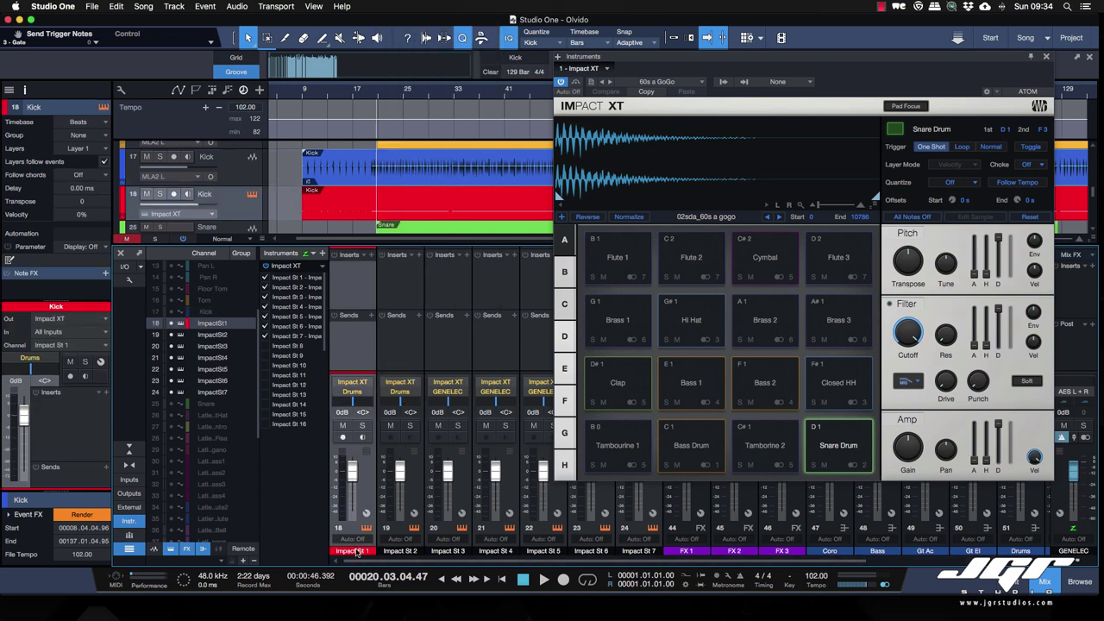
type("Kick")
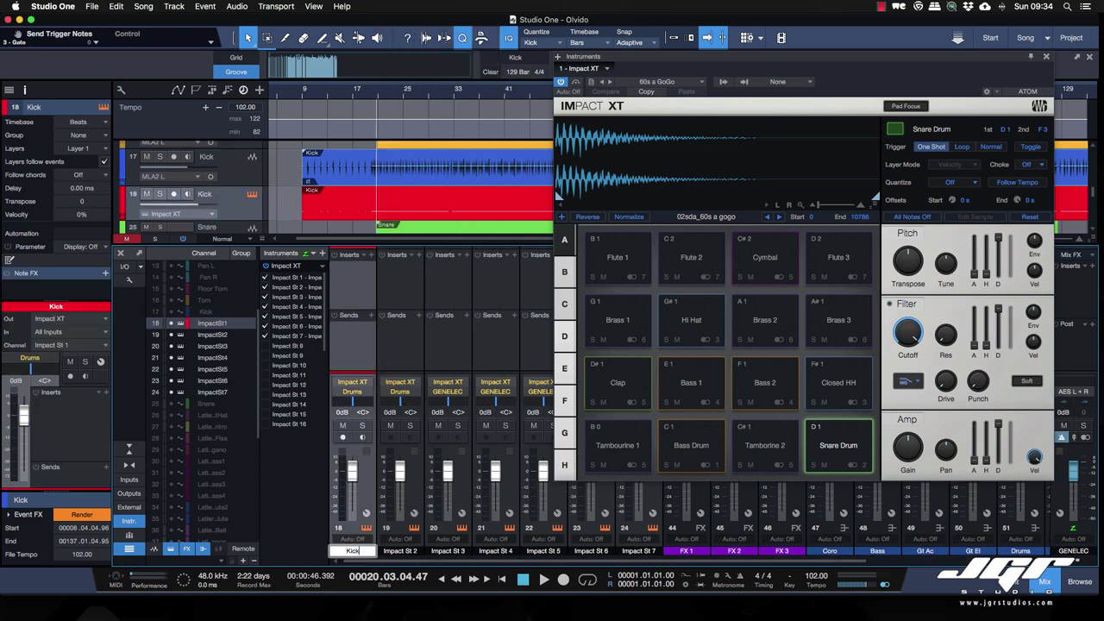
key("Tab")
type("Sn")
key("Return")
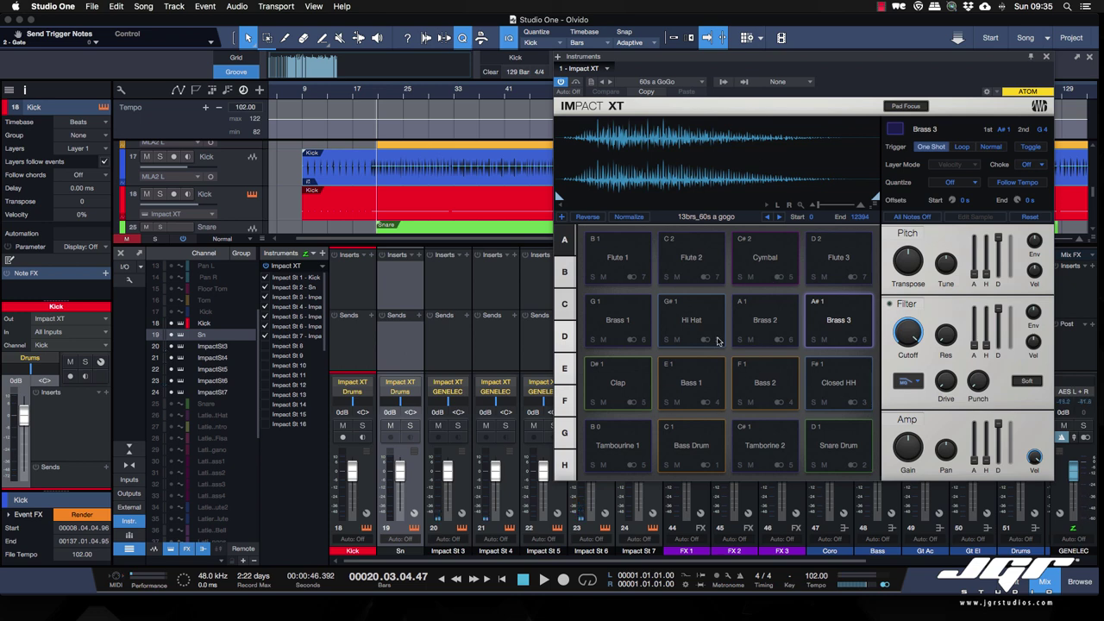
left_click(293, 265)
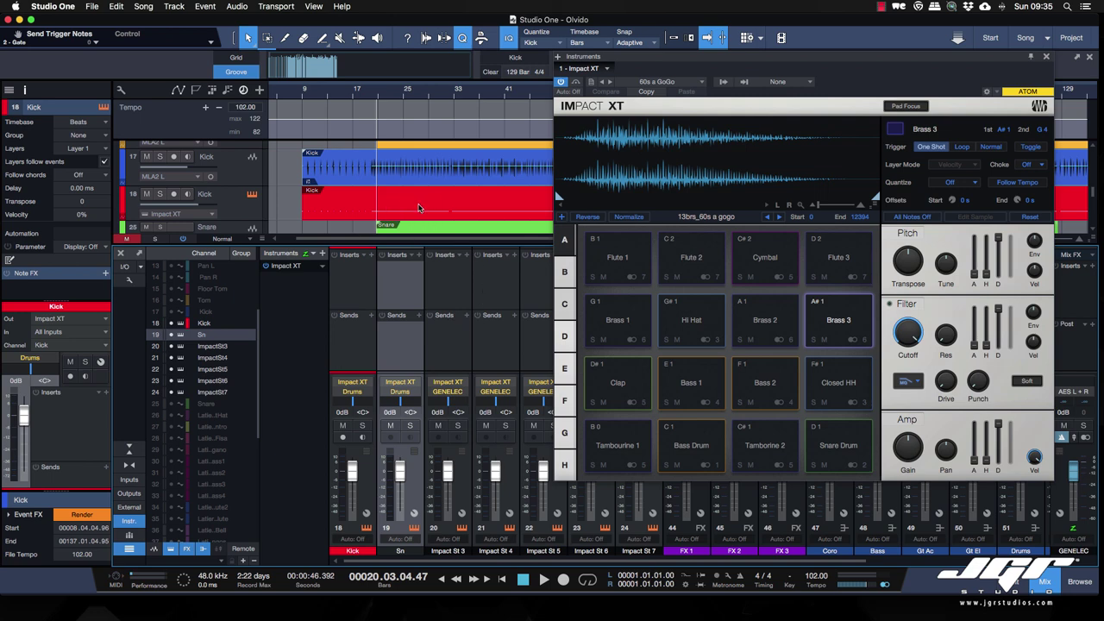
Close both open Impact XT windows and stop playback.
scroll(421, 208, "down", 5)
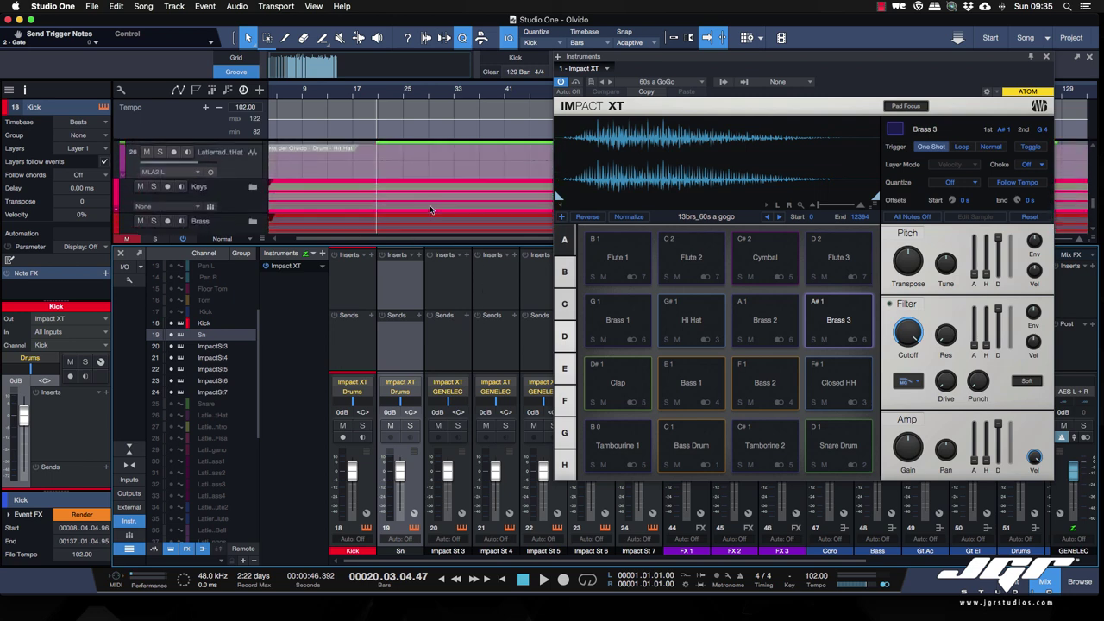
scroll(430, 209, "down", 2)
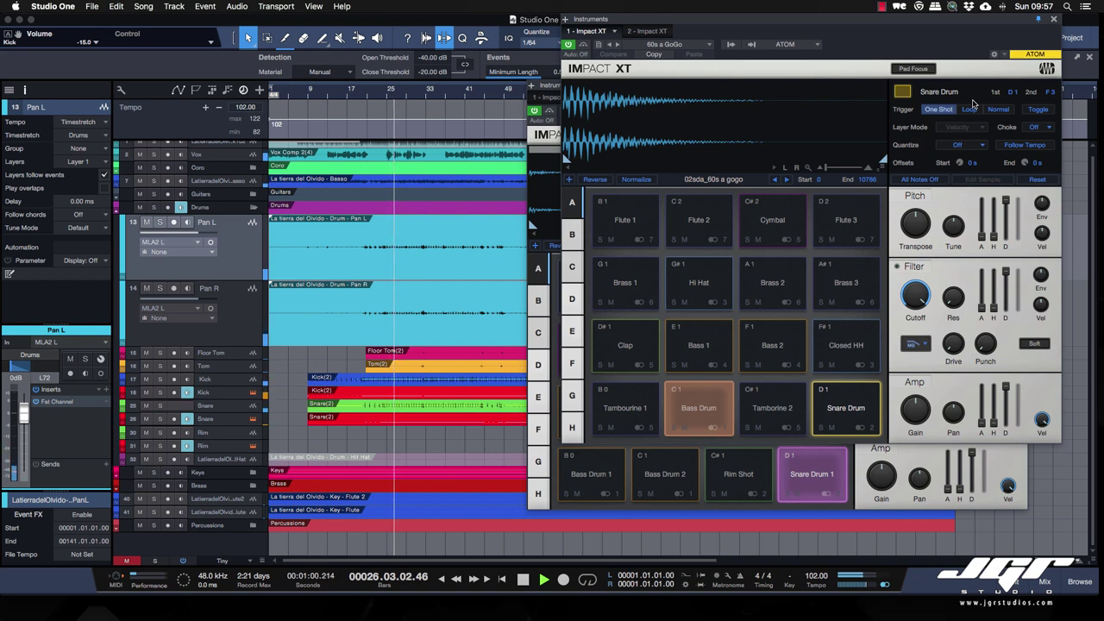
left_click(1053, 19)
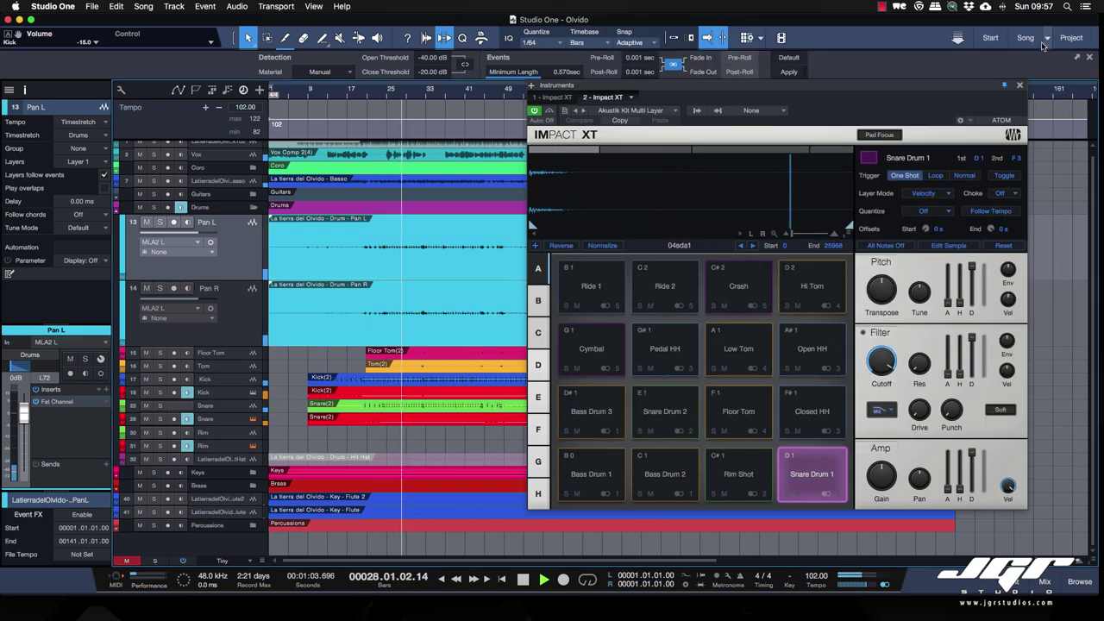
left_click(1020, 86)
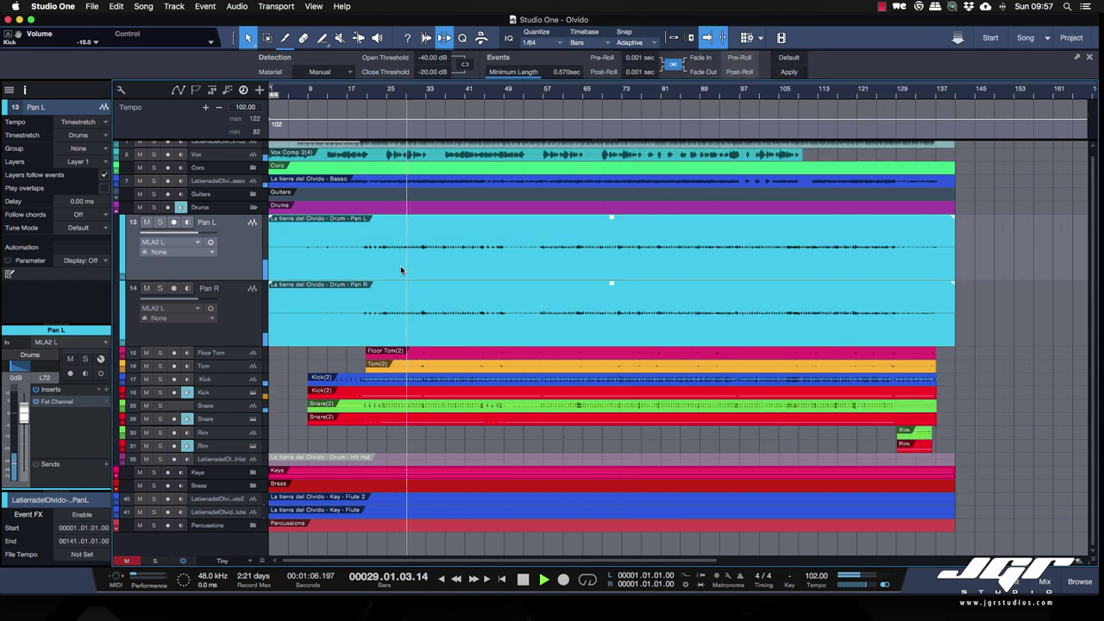
key("space")
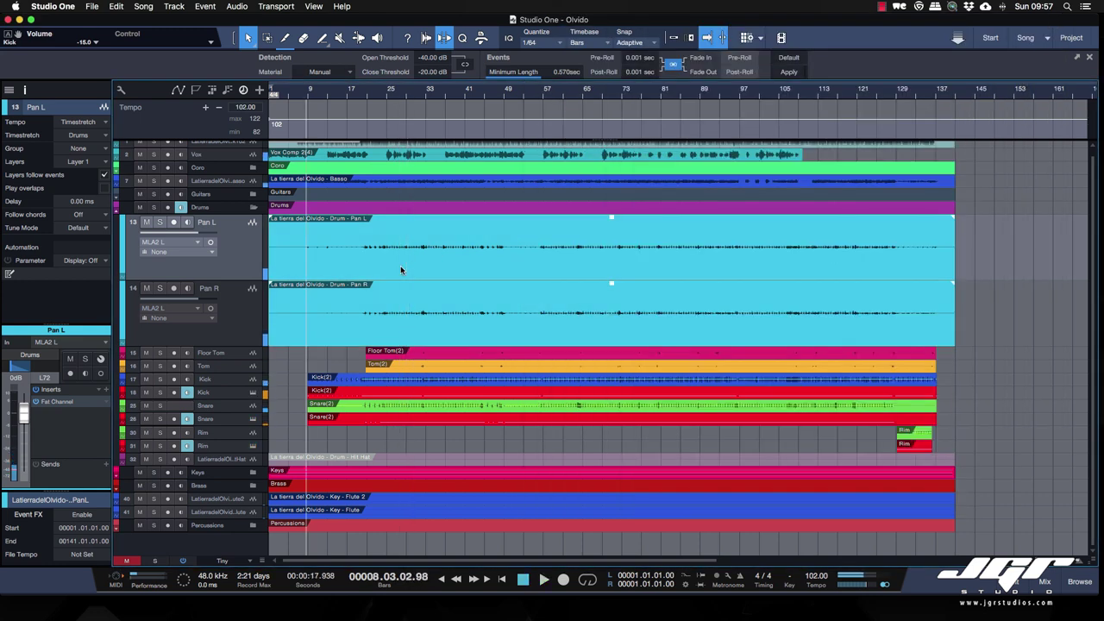
Bounce the Kick instrument part to a new audio track, enlarge that track, and start playback.
left_click(405, 390)
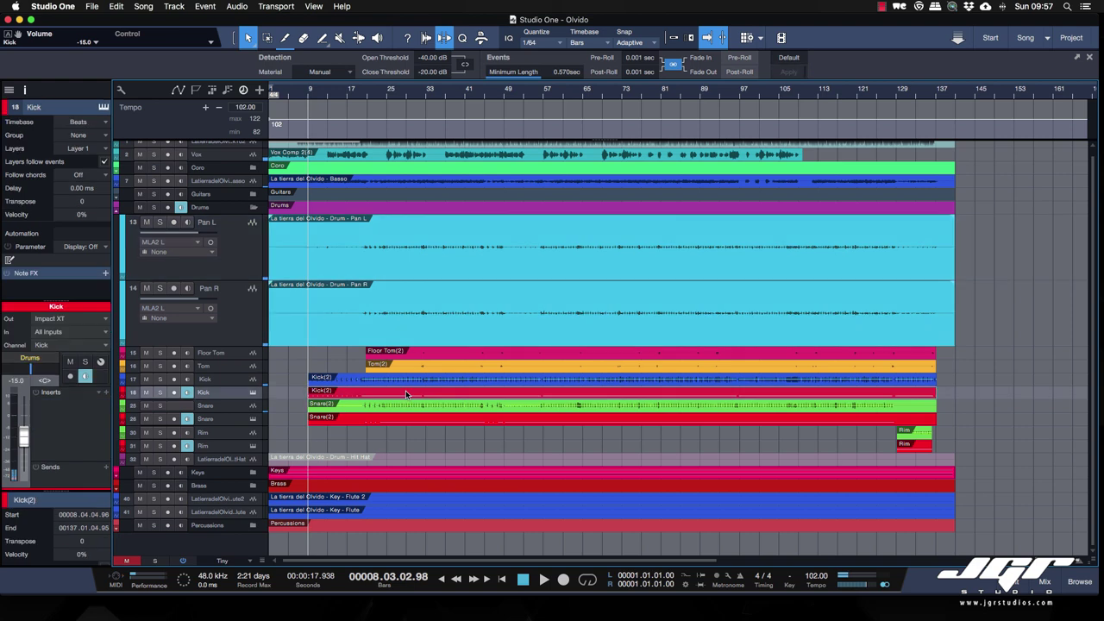
right_click(344, 394)
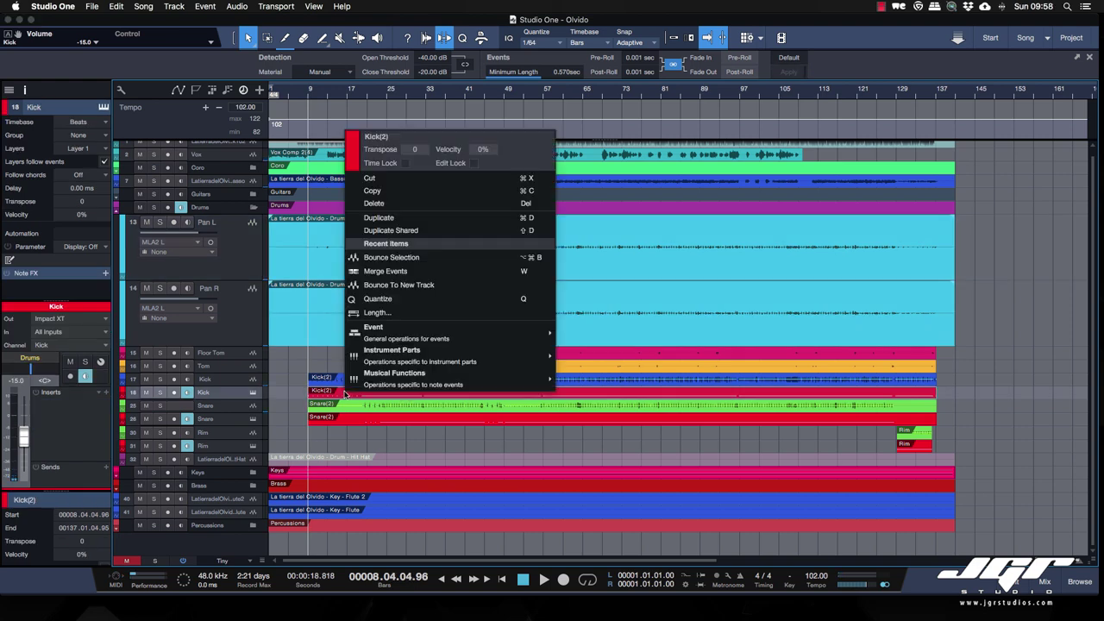
left_click(392, 257)
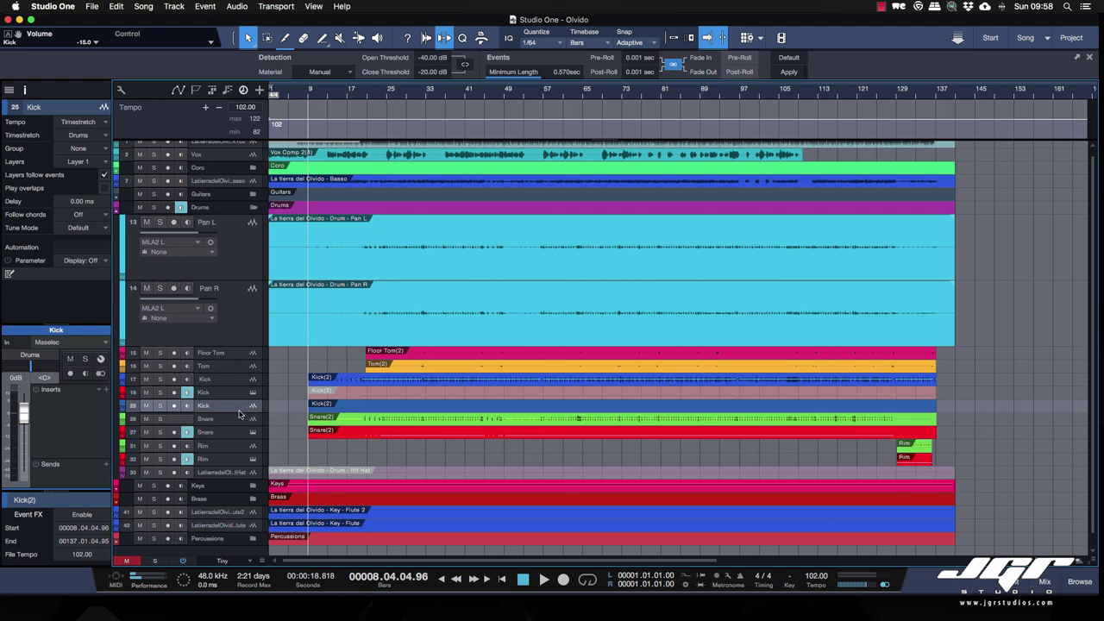
left_click_drag(237, 413, 236, 438)
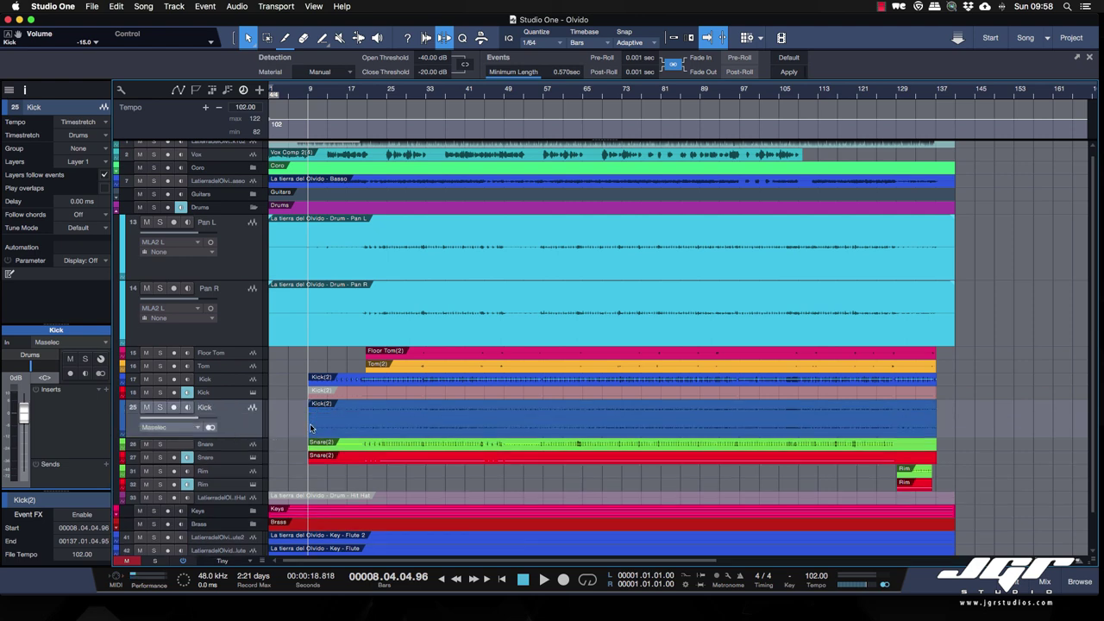
left_click(453, 421)
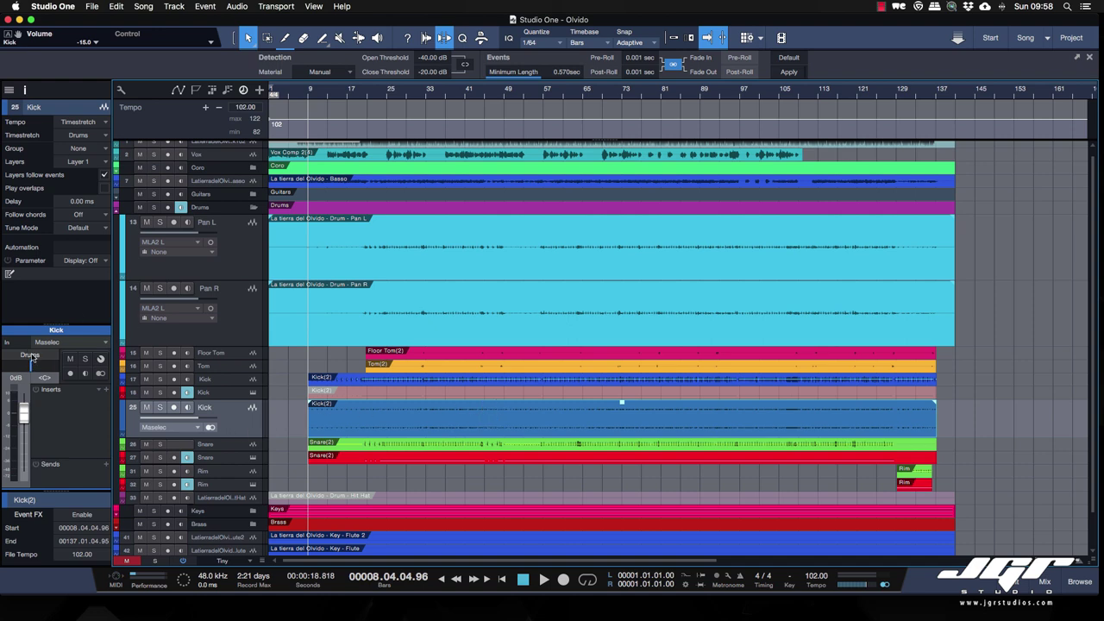
key("space")
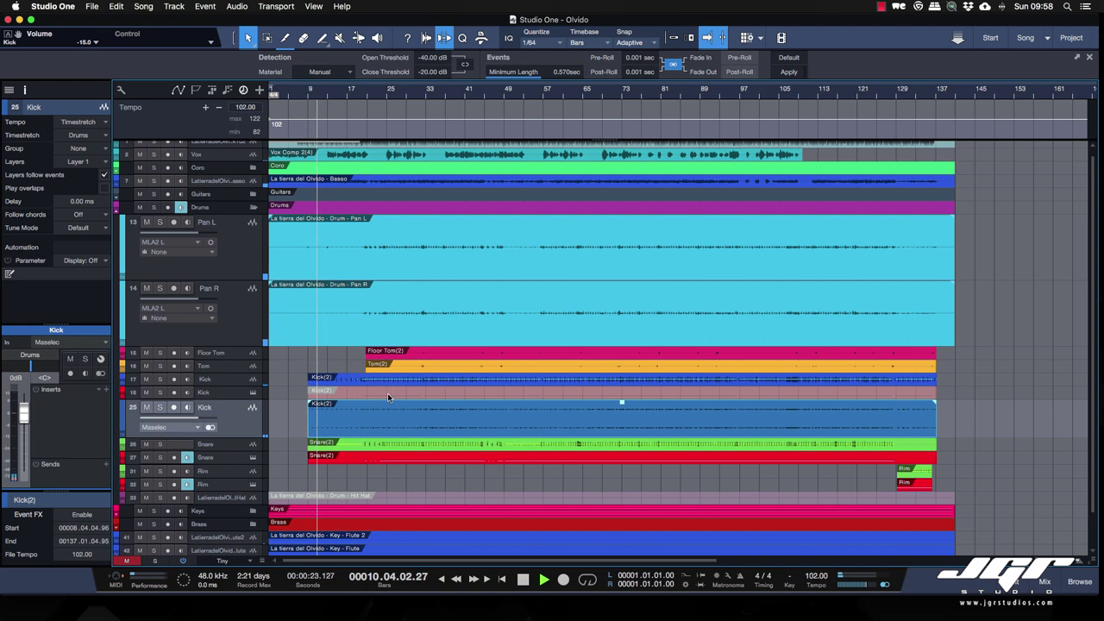
Bounce the Snare and Rim instrument parts to new audio tracks.
right_click(437, 457)
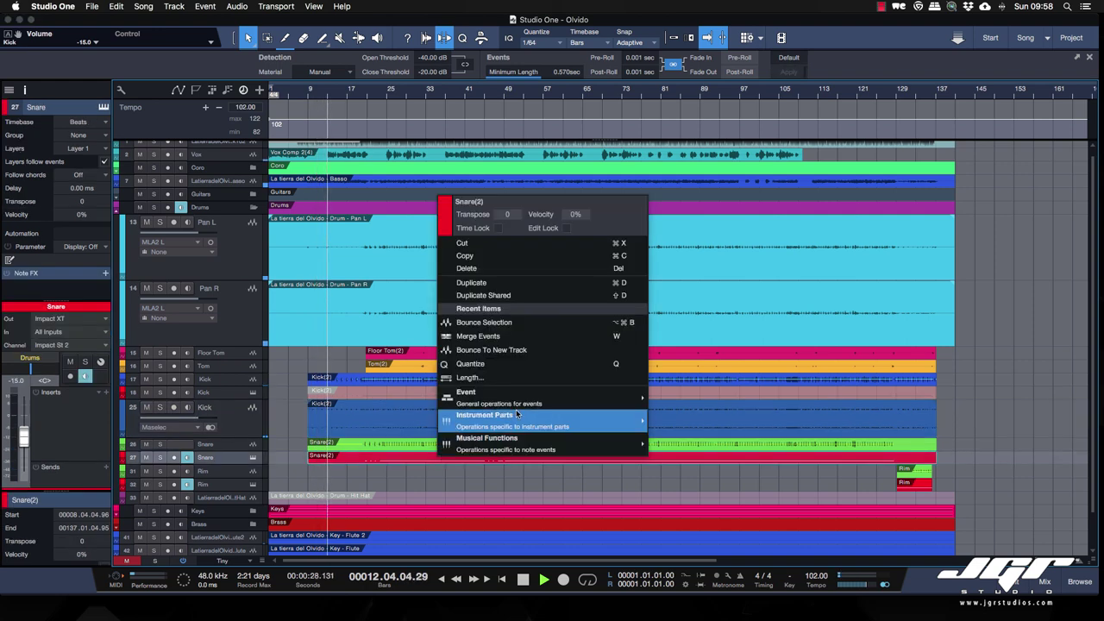
left_click(483, 322)
right_click(921, 495)
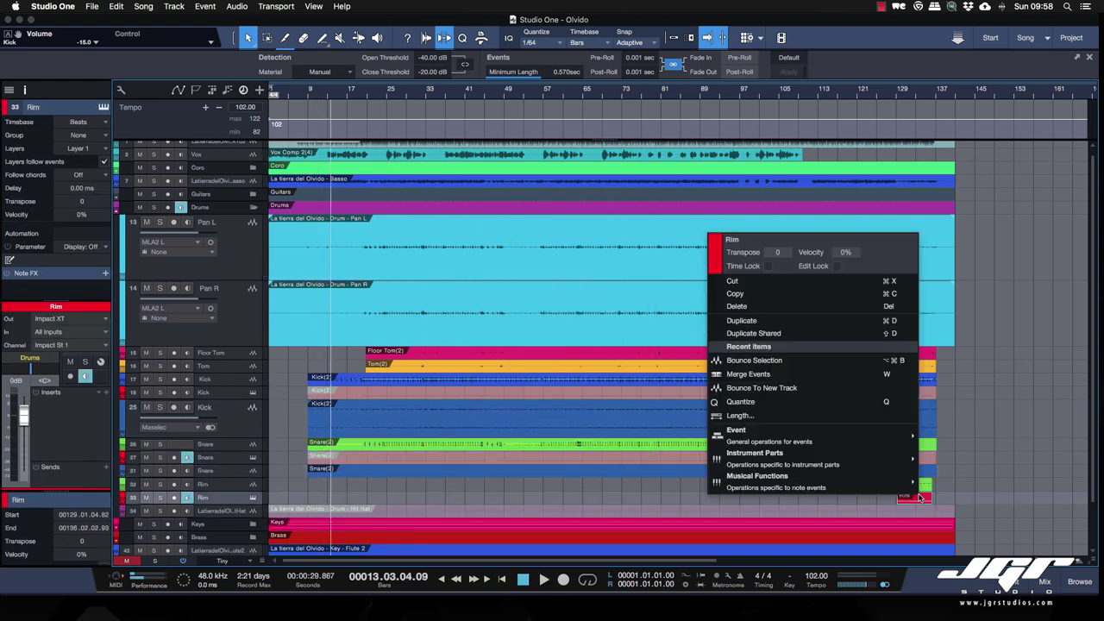
left_click(763, 365)
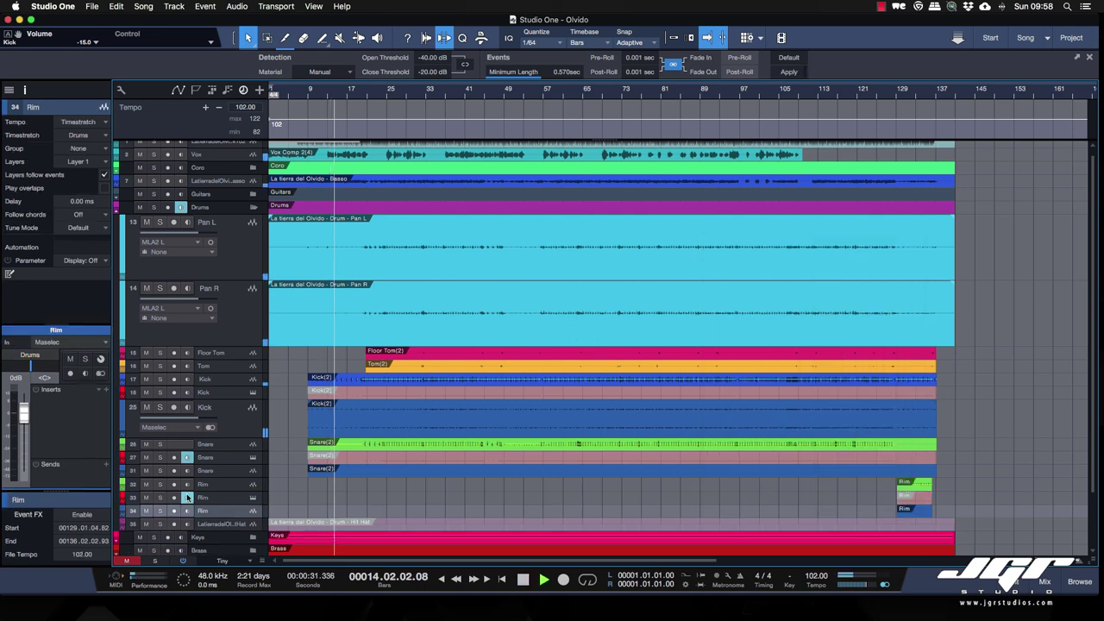
Turn off monitoring on the Rim and Snare instrument tracks, and place the bounced Snare track directly below the recorded Snare.
left_click(187, 497)
left_click(187, 458)
left_click(376, 482)
left_click(377, 471)
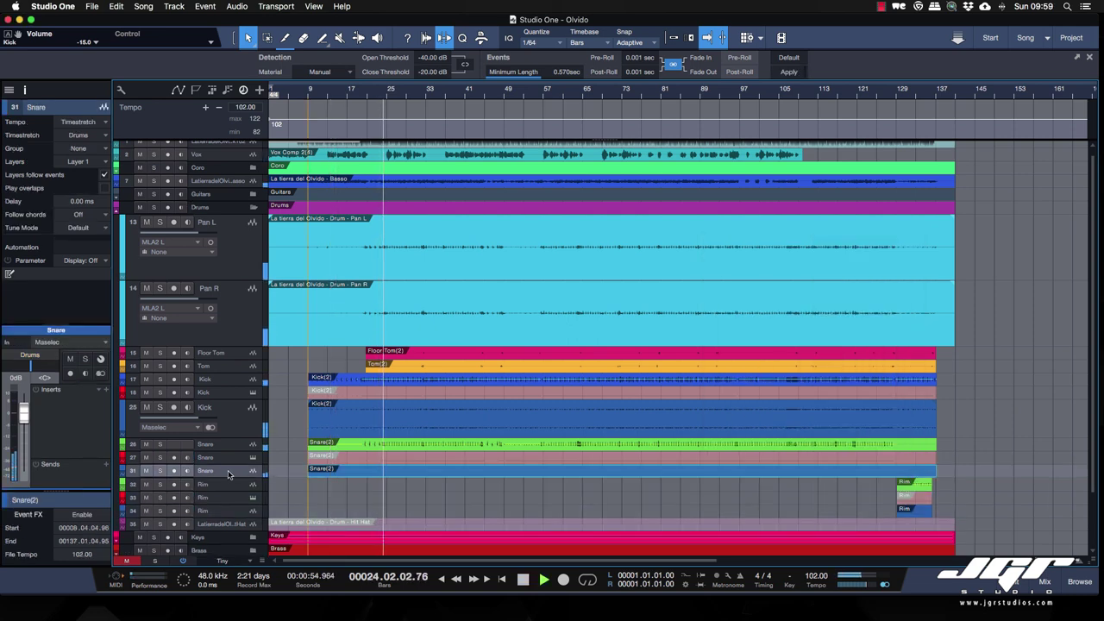
left_click_drag(229, 458, 229, 455)
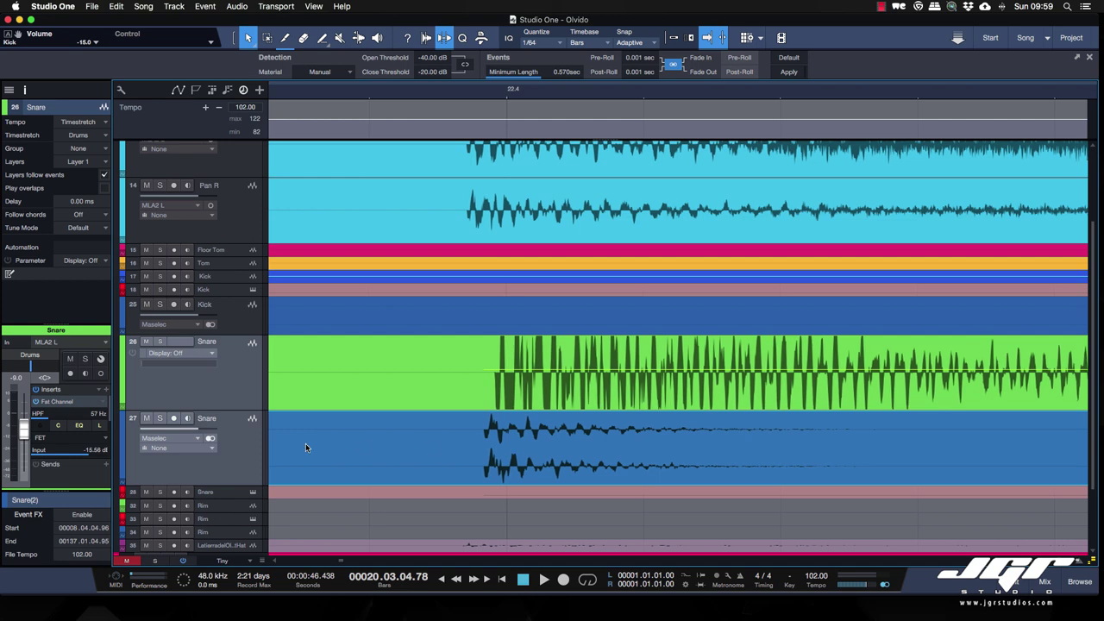
Shift the bounced Snare event slightly later so its hit near 22.4 lines up with the recorded snare.
left_click(259, 450)
left_click_drag(555, 465, 568, 468)
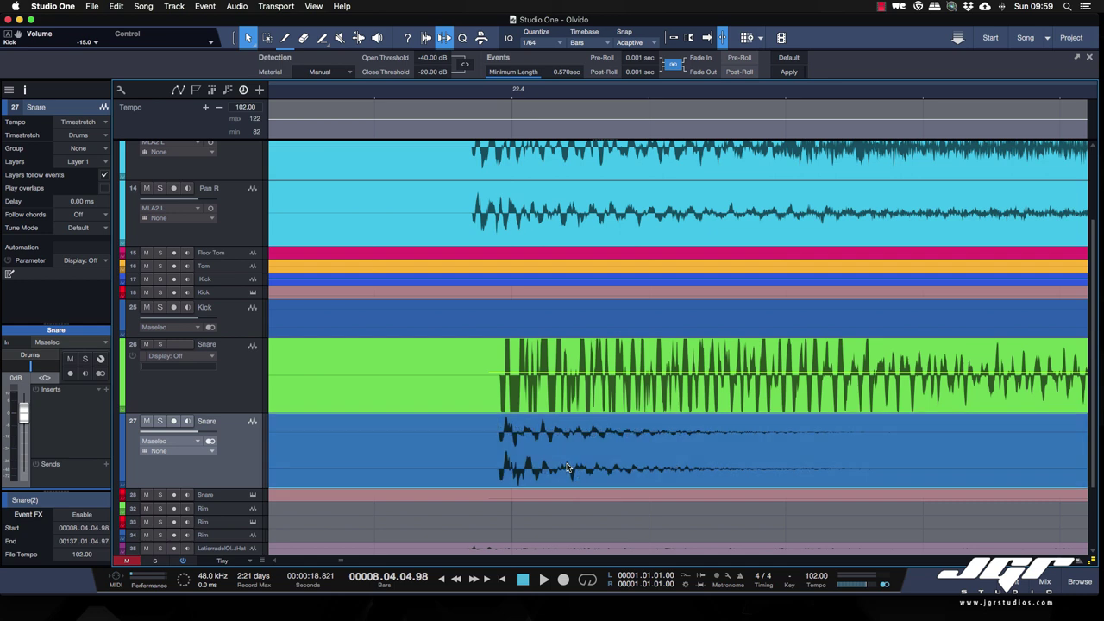
scroll(530, 438, "down", 3)
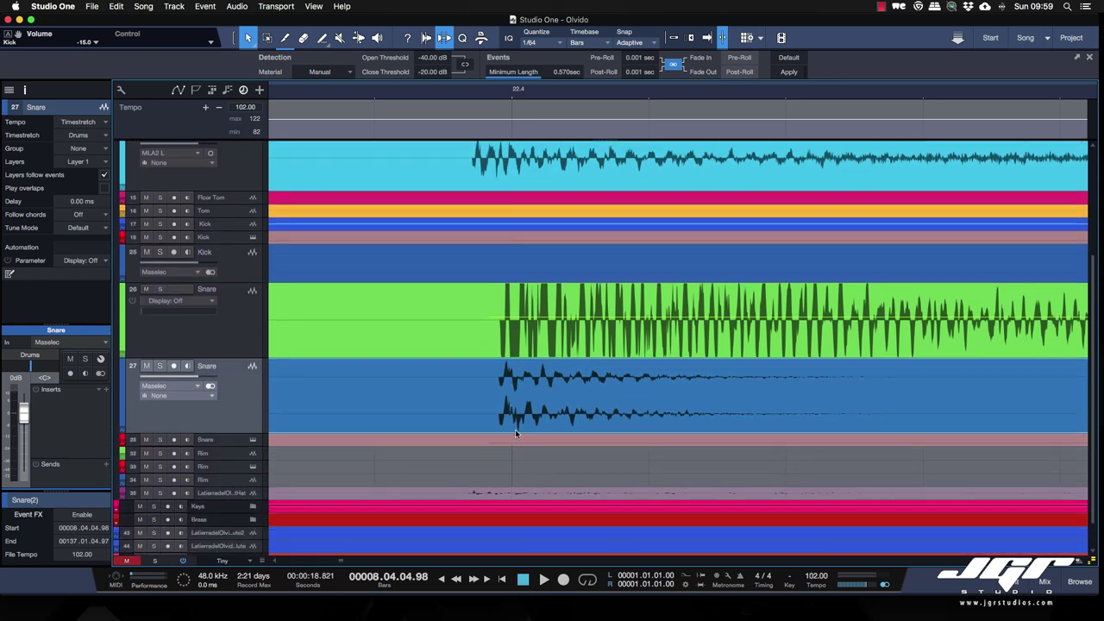
Play from just before 22.4 to check the alignment, solo the bounced Snare track, and stop playback.
left_click(426, 97)
key("f")
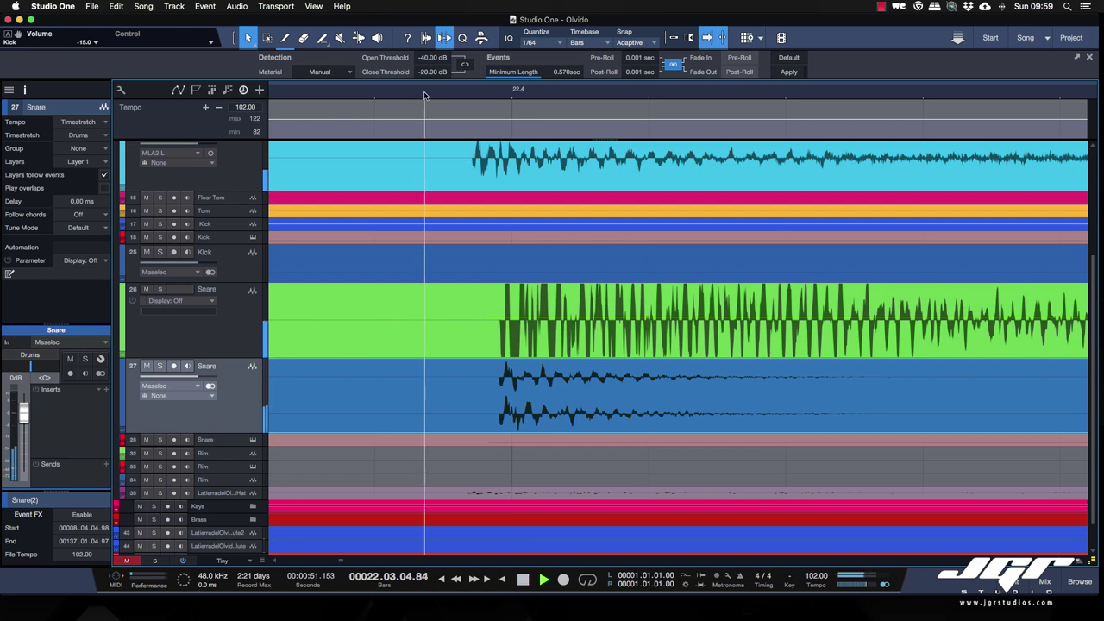
key("space")
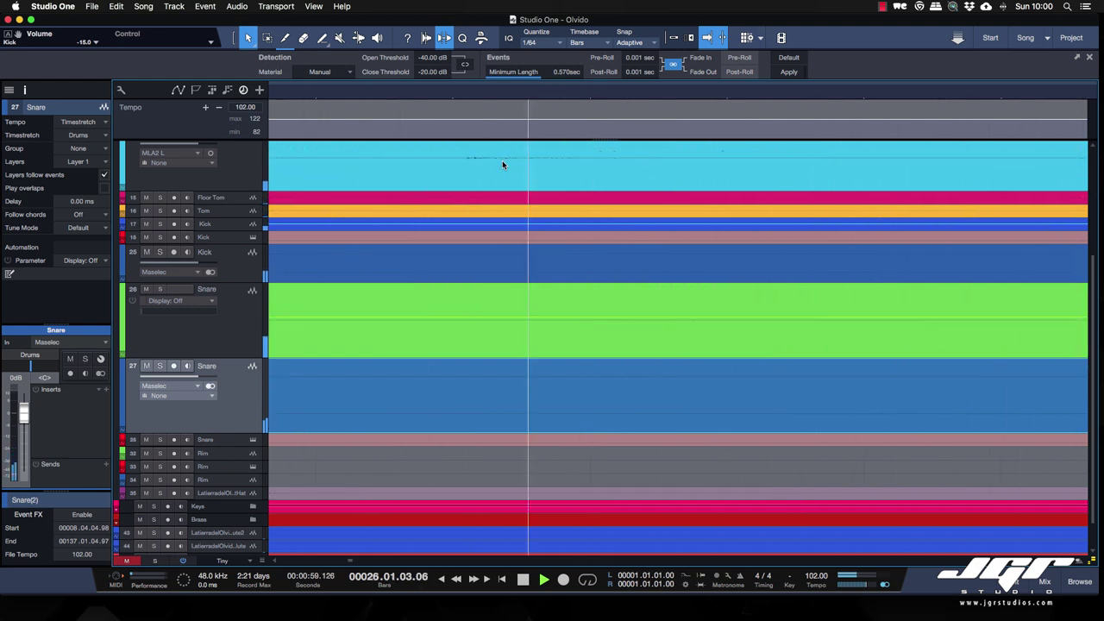
left_click(160, 366)
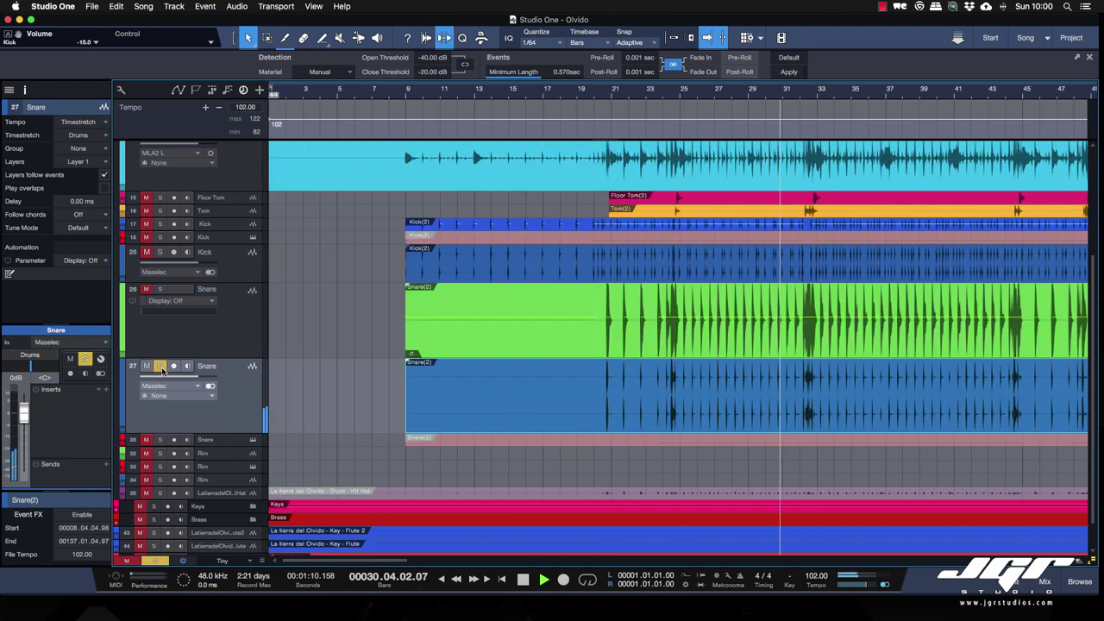
key("space")
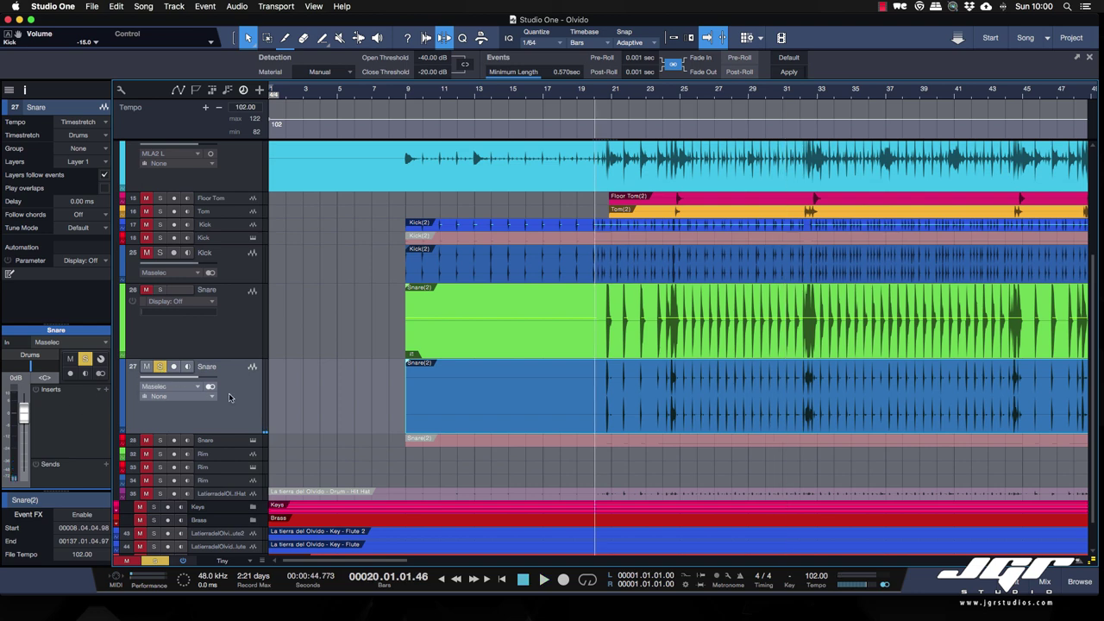
Insert a Gate on the bounced Snare track and close the plug-in window after auditioning.
left_click(106, 393)
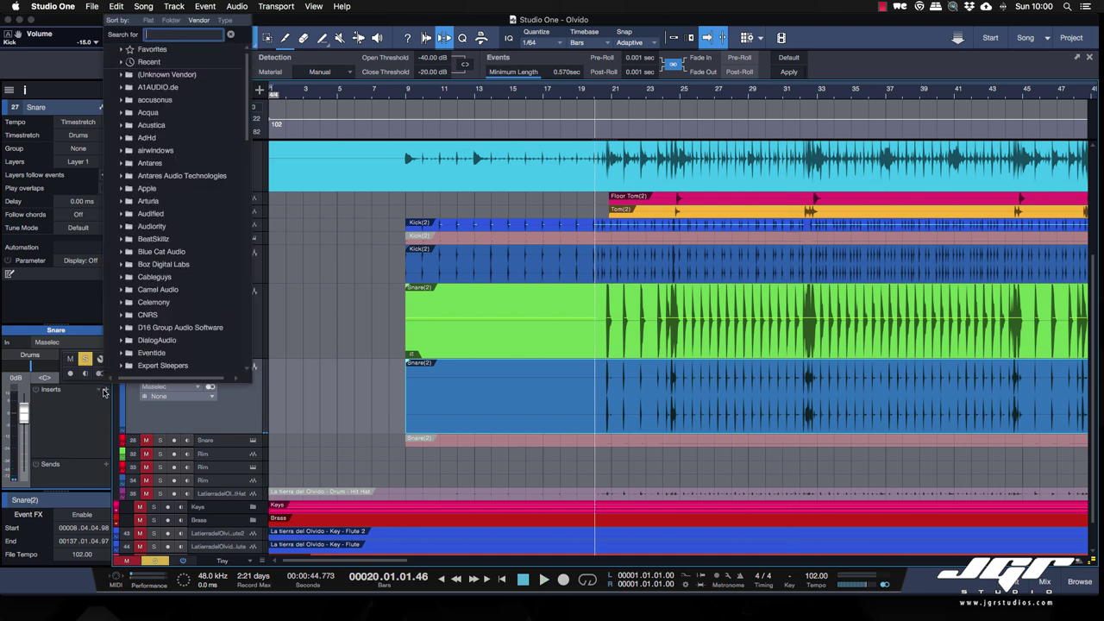
type("gate")
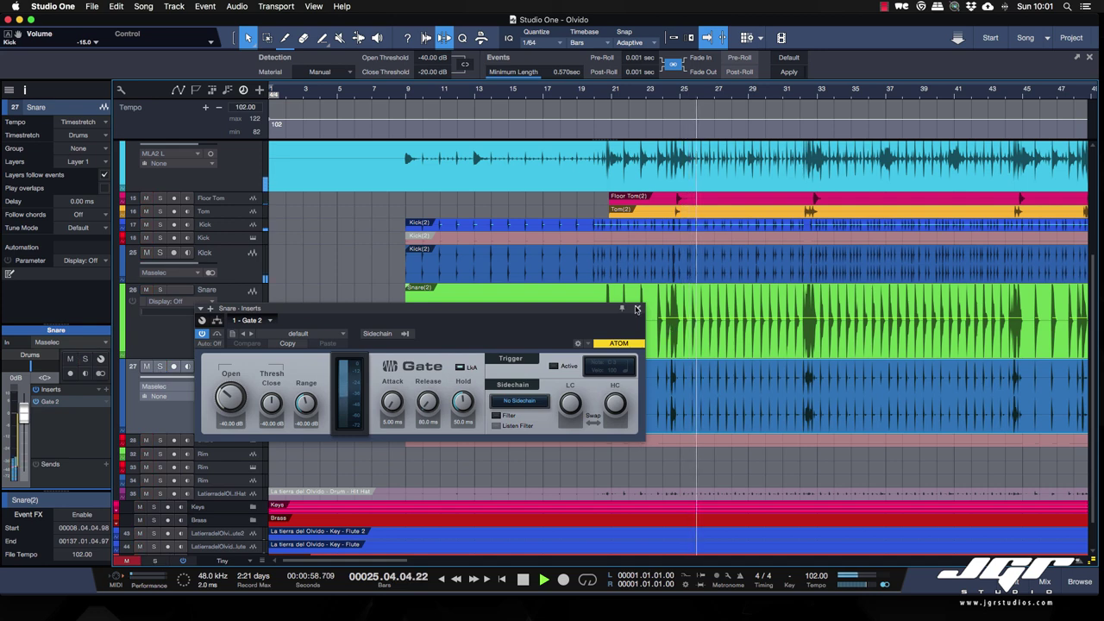
left_click(638, 308)
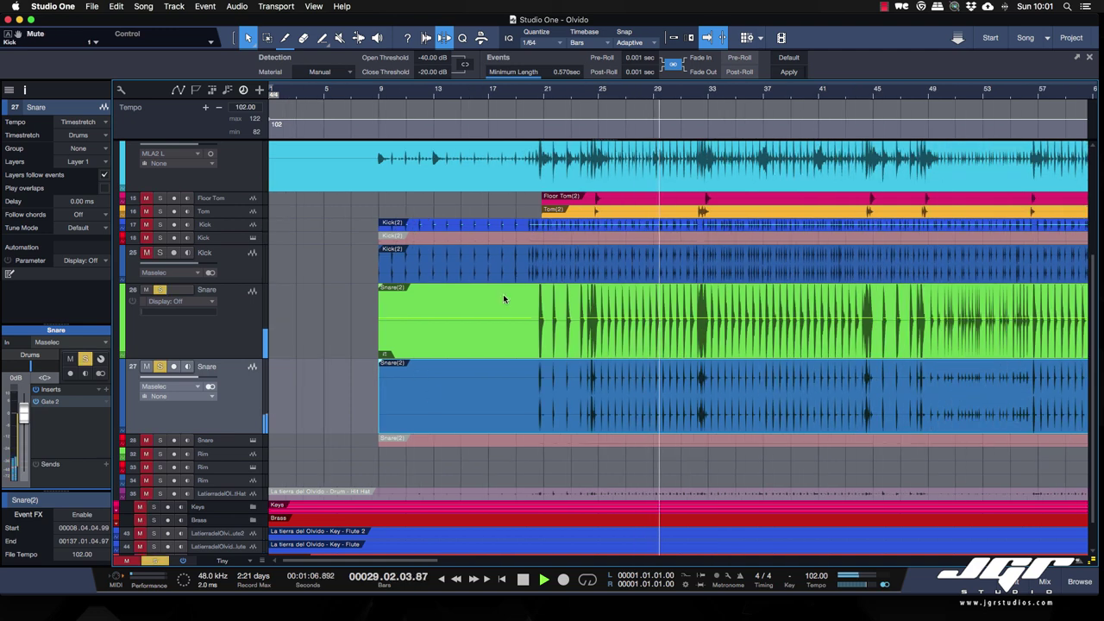
Examine the recorded and bounced Snare tracks alongside the pan, tom and kick tracks during playback.
scroll(401, 318, "up", 1)
scroll(401, 317, "up", 3)
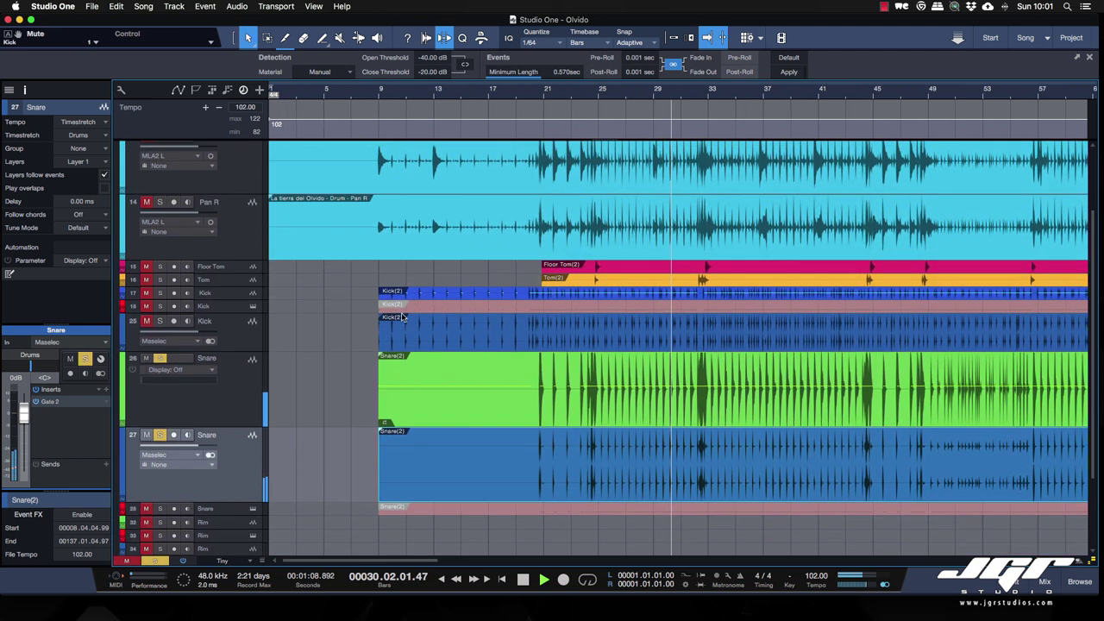
scroll(277, 265, "up", 2)
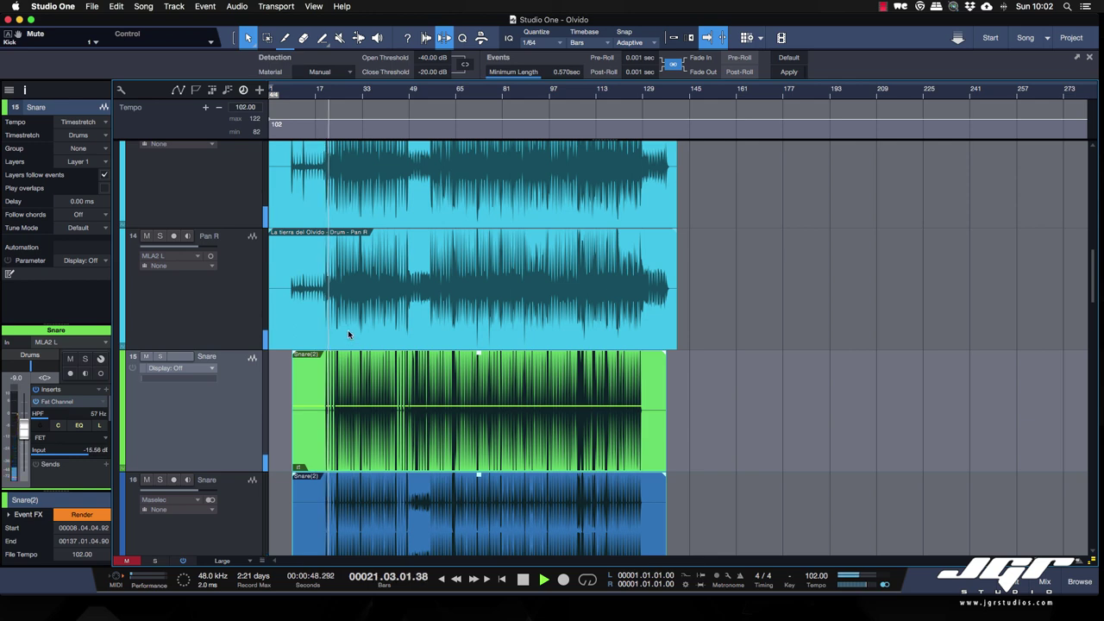
scroll(337, 346, "down", 3)
scroll(336, 344, "down", 3)
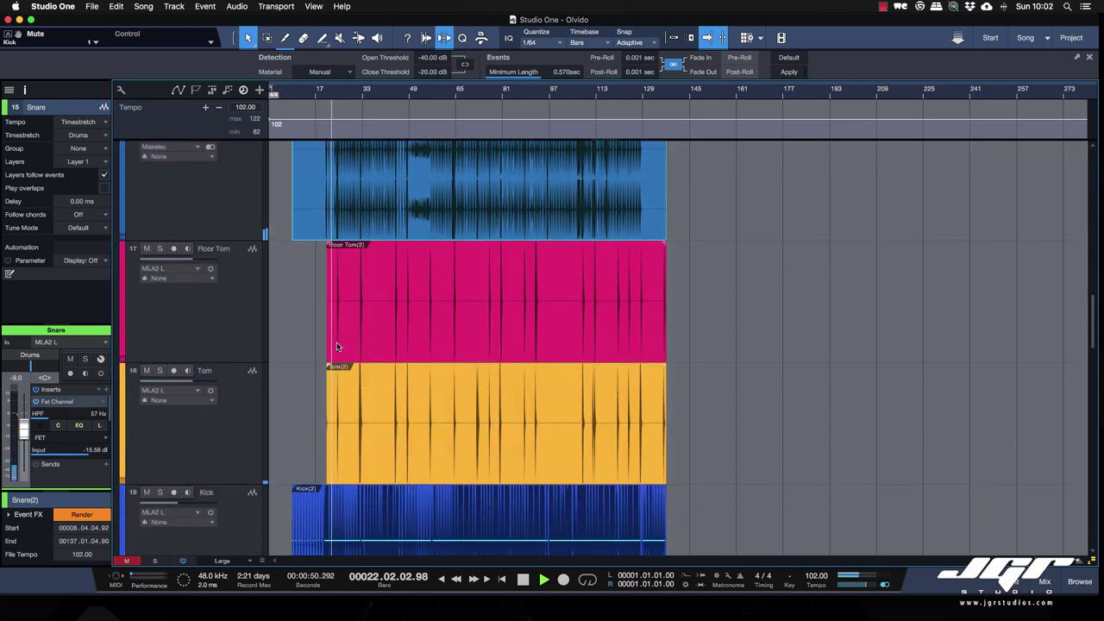
scroll(323, 344, "down", 1)
scroll(321, 343, "down", 2)
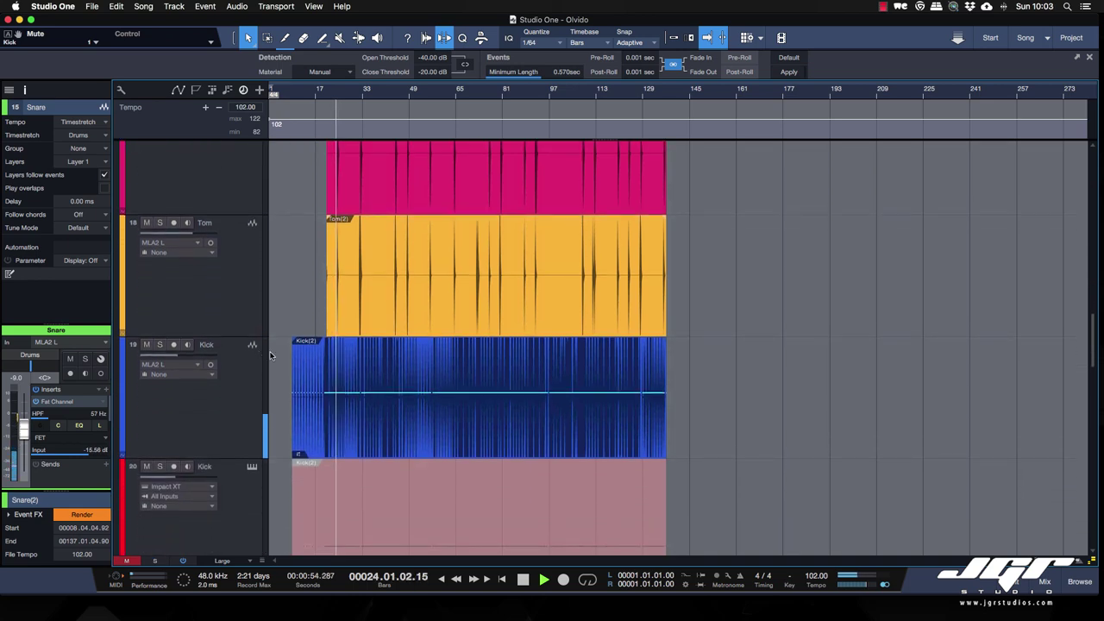
scroll(280, 351, "up", 4)
scroll(280, 351, "up", 2)
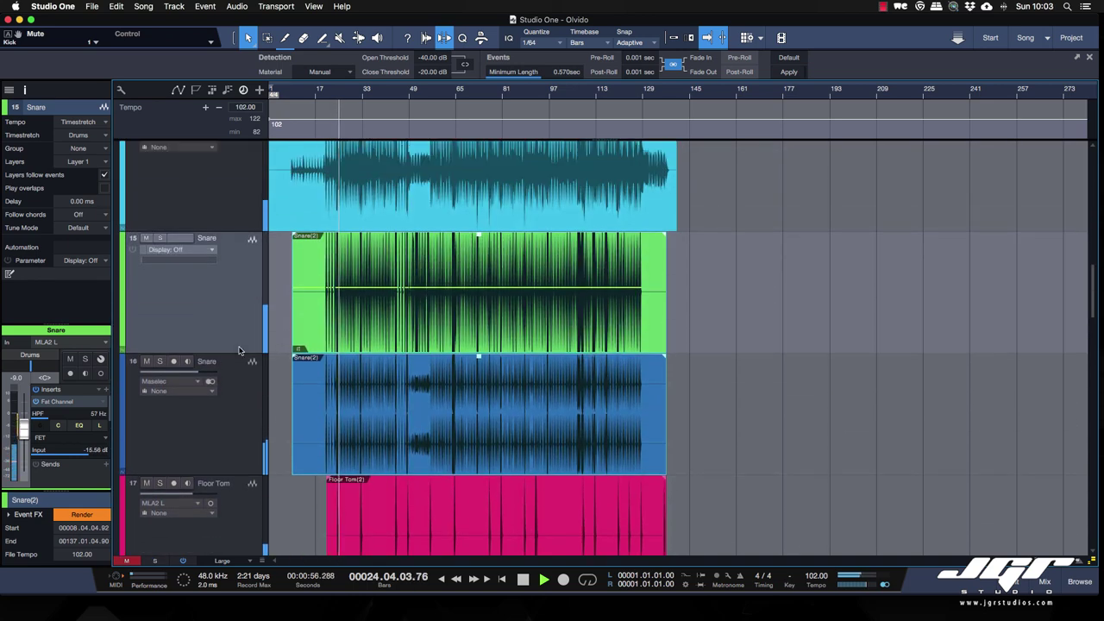
Move the bounced Snare track to just below the Snare instrument track.
scroll(209, 219, "down", 4)
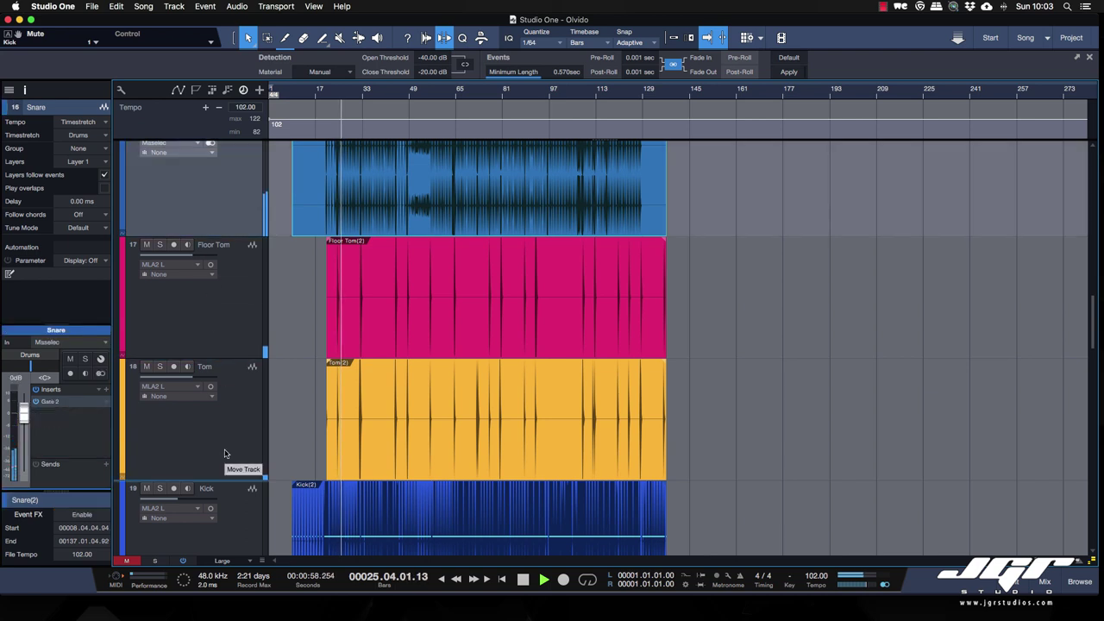
scroll(233, 455, "down", 7)
scroll(232, 419, "down", 4)
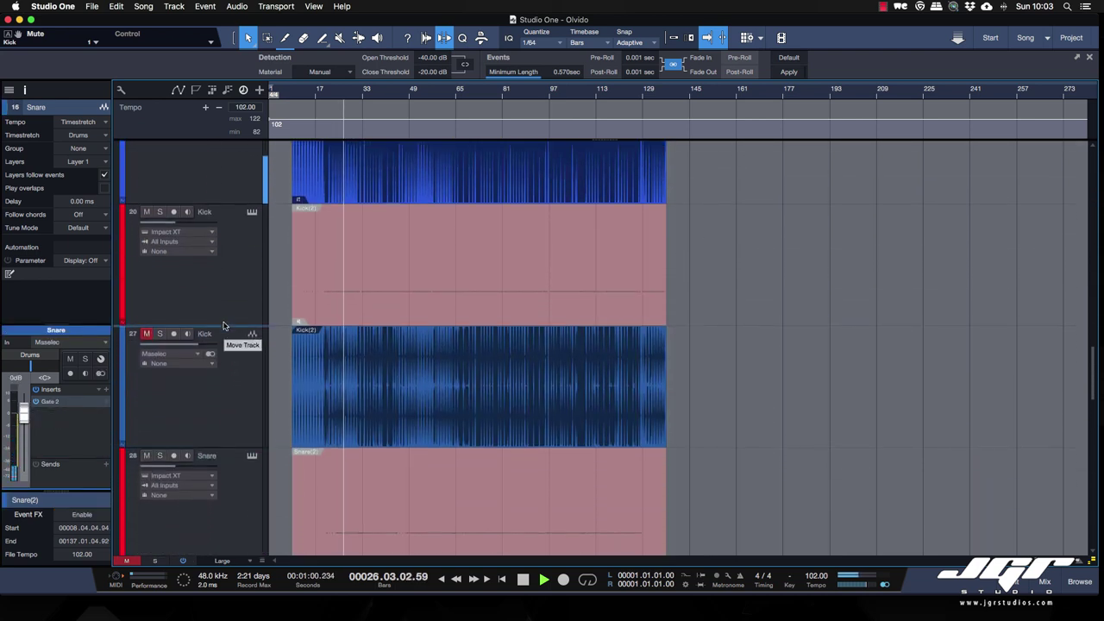
left_click_drag(230, 395, 231, 397)
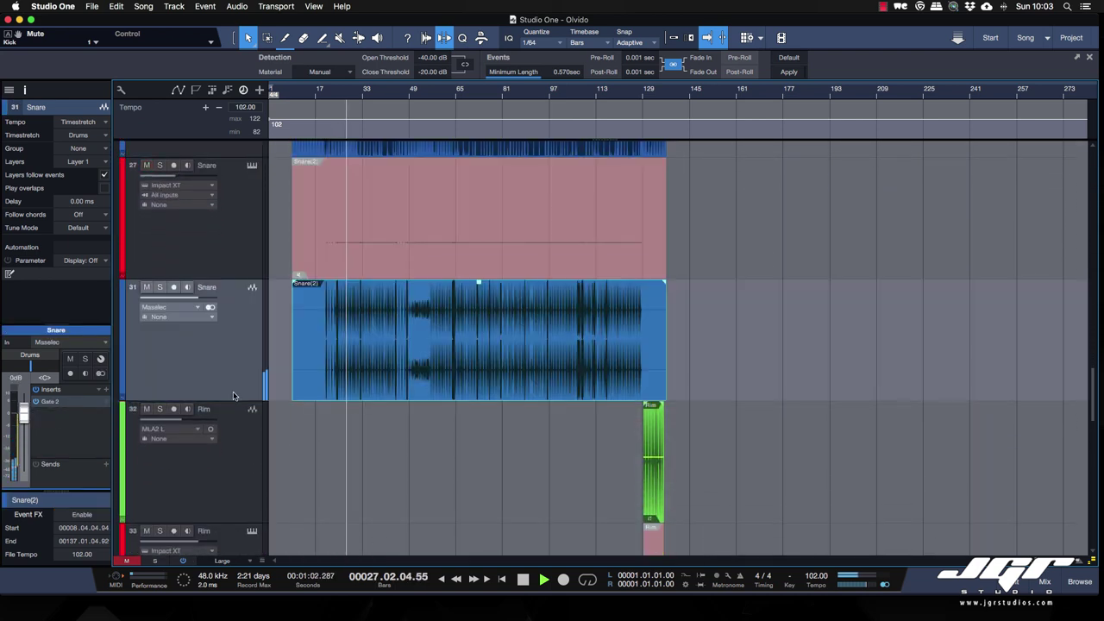
Reduce the track height to Normal and move the recorded Snare track between the Snare instrument and bounced Snare tracks.
scroll(307, 363, "up", 2)
scroll(307, 364, "up", 3)
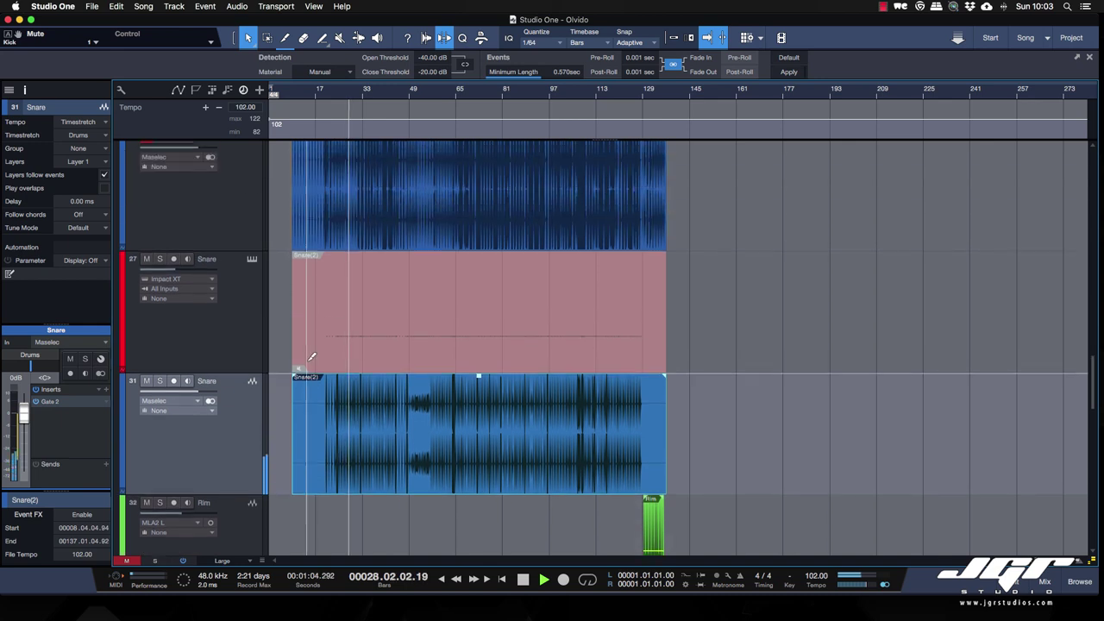
scroll(374, 343, "down", 2)
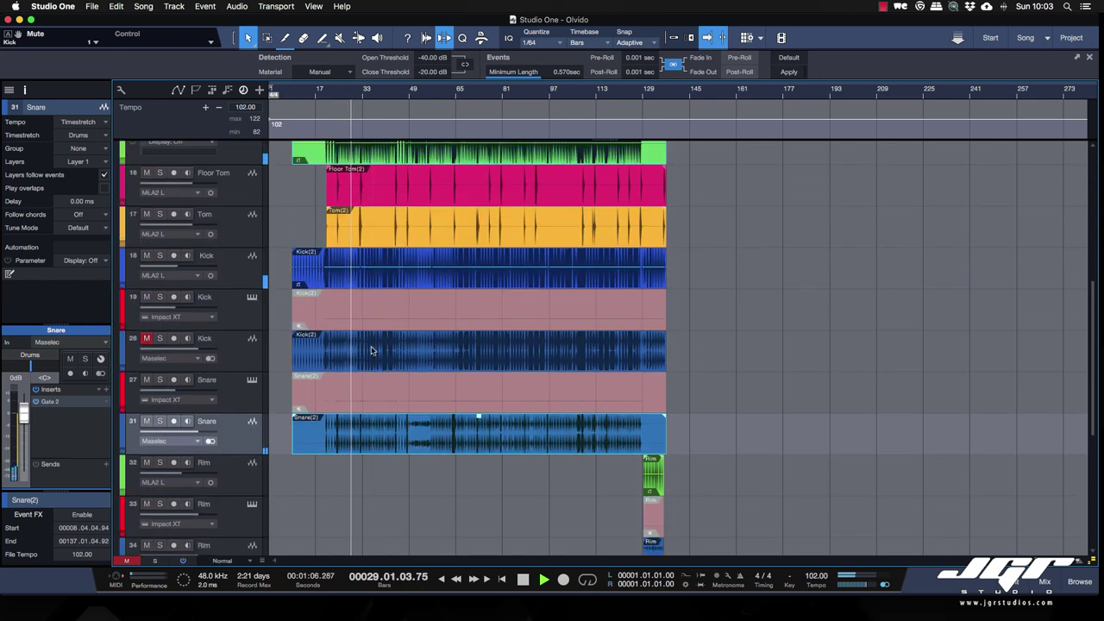
scroll(372, 350, "up", 3)
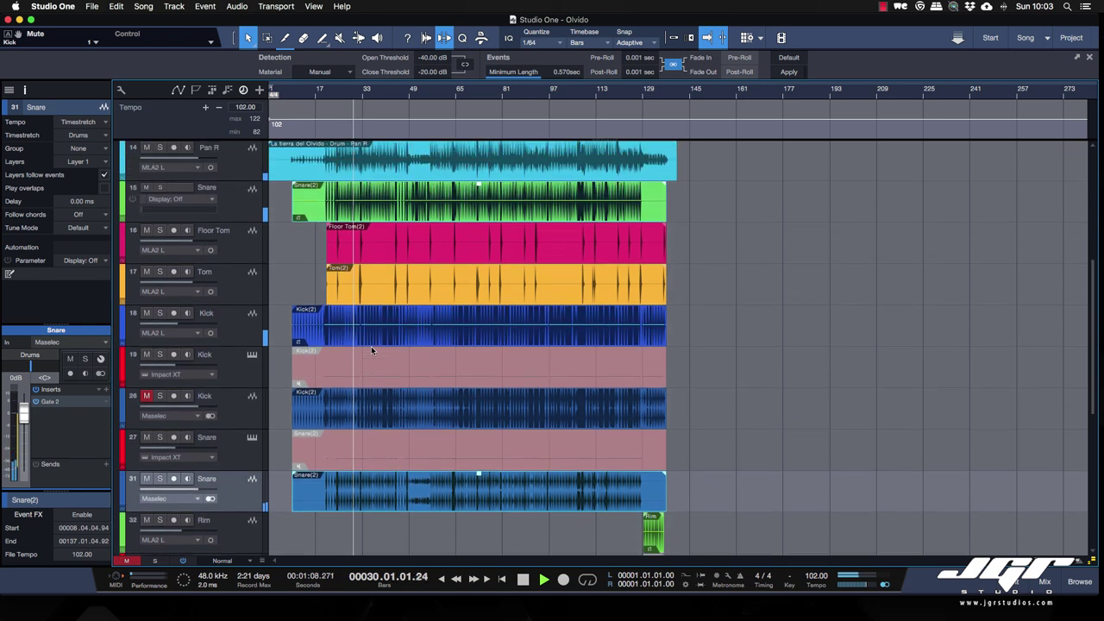
left_click(233, 205)
left_click_drag(243, 476, 238, 426)
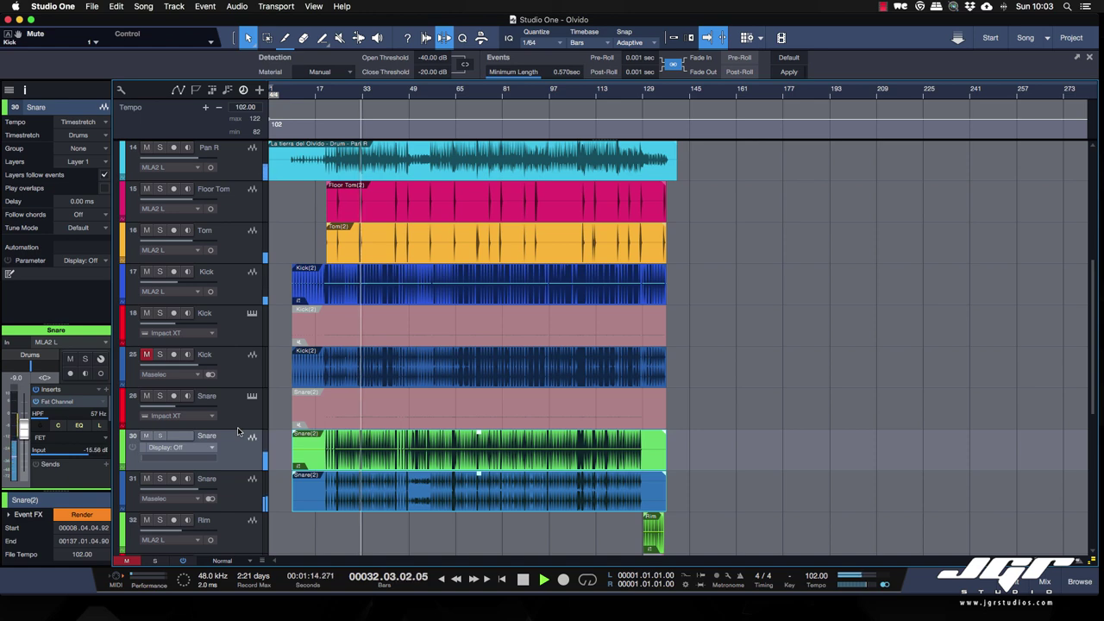
Restart playback and look over the rearranged drum tracks.
key("space")
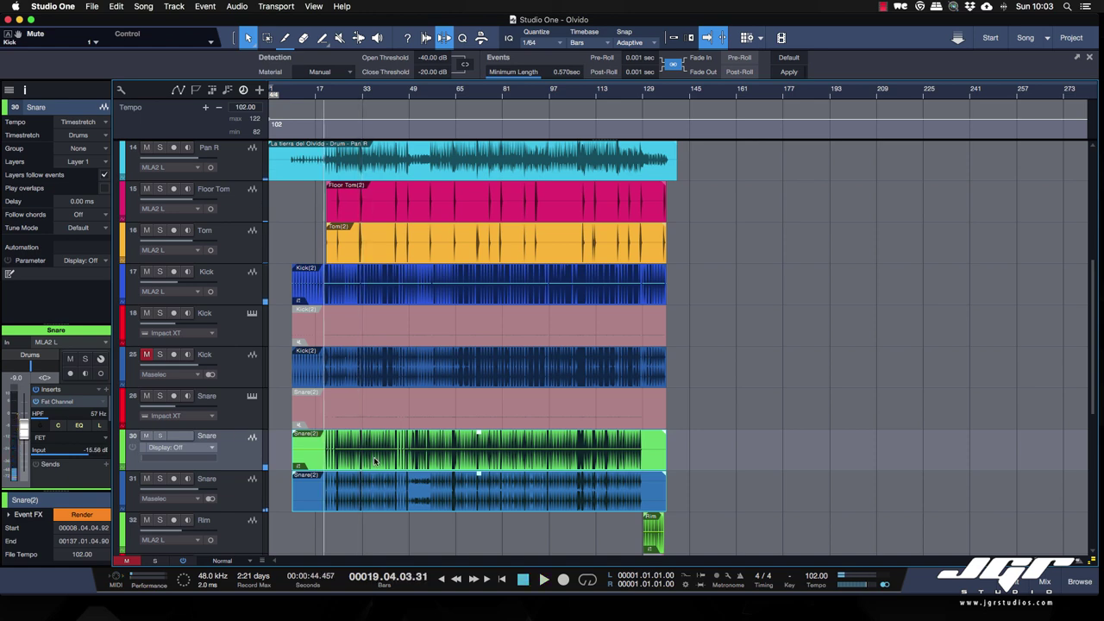
key("space")
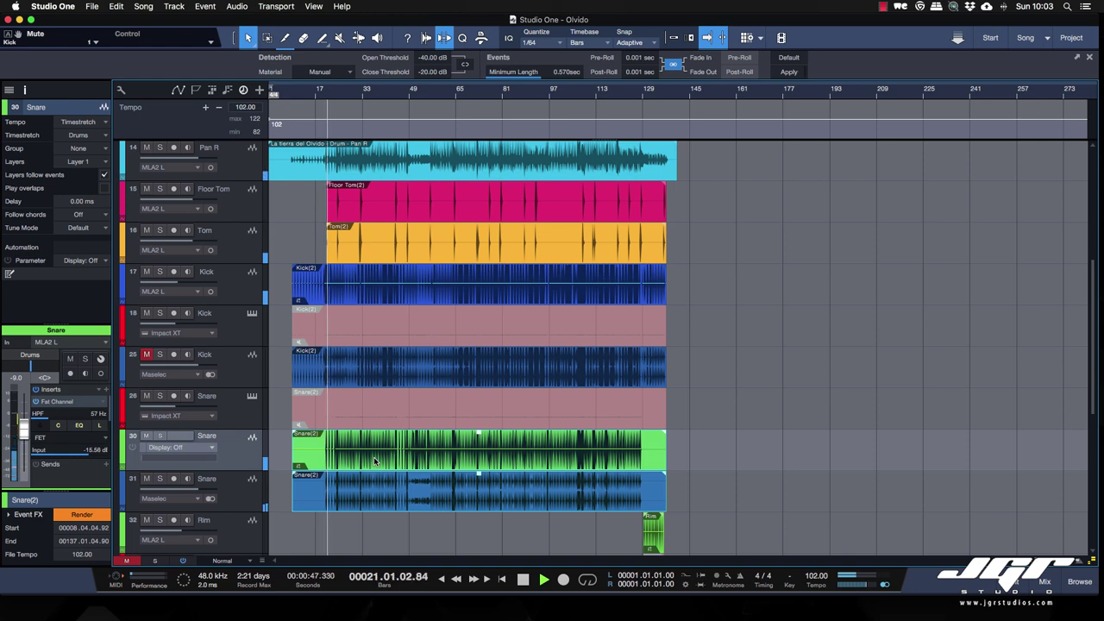
scroll(349, 394, "up", 4)
scroll(348, 393, "down", 3)
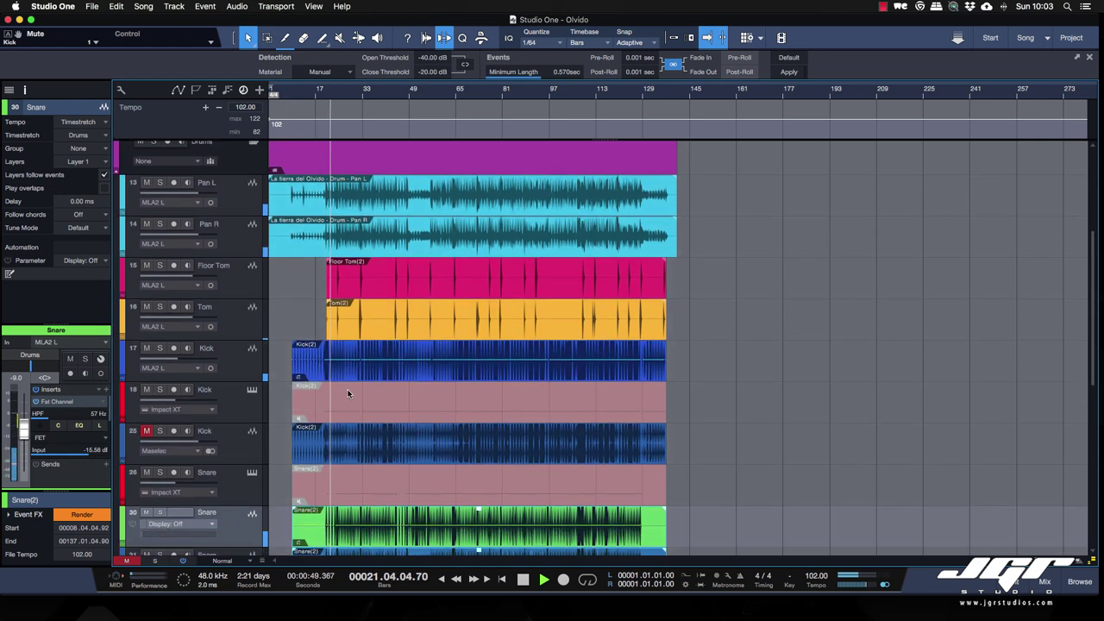
Unmute the bounced Kick track and move it between the recorded Kick track and the Kick instrument track.
left_click(146, 377)
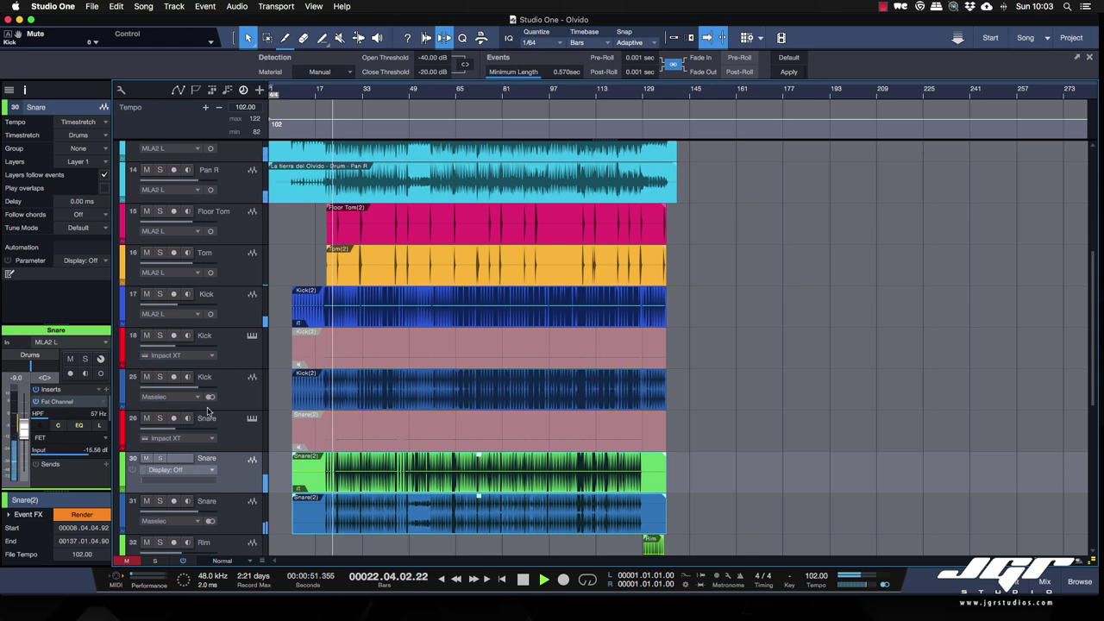
left_click(235, 403)
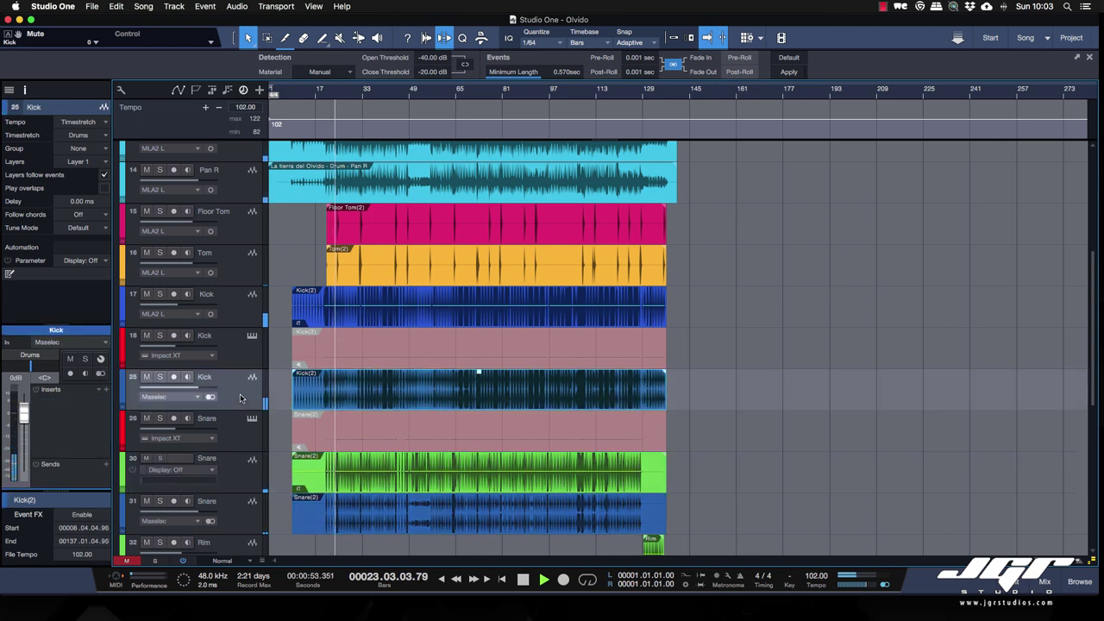
left_click_drag(240, 406, 252, 345)
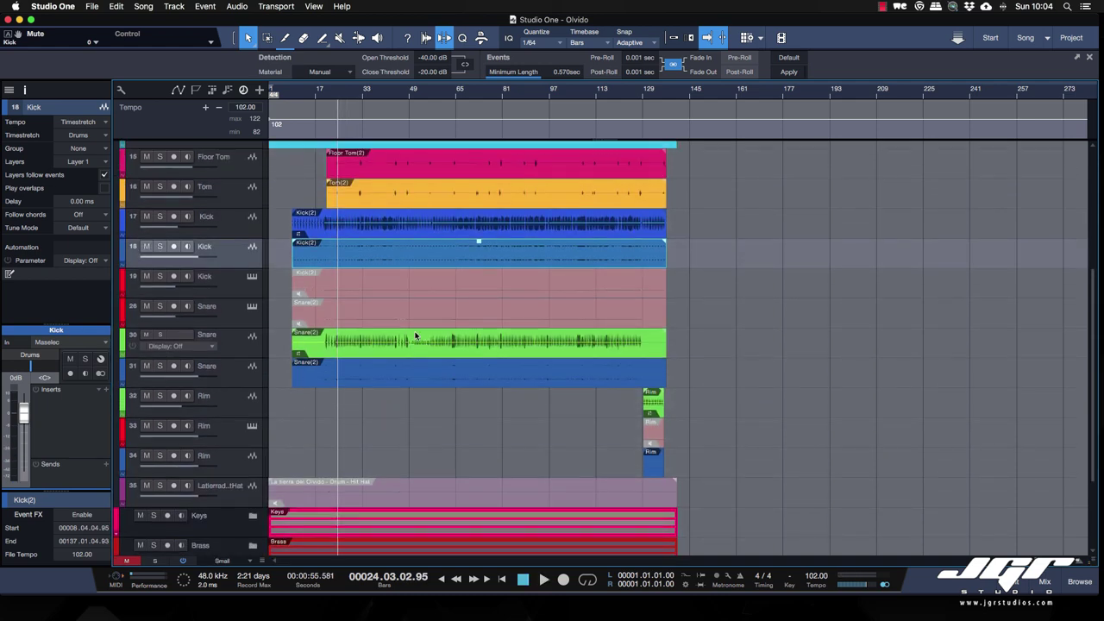
Select the Floor Tom and Tom events together, adjust their event gain and play the result.
scroll(414, 332, "up", 1)
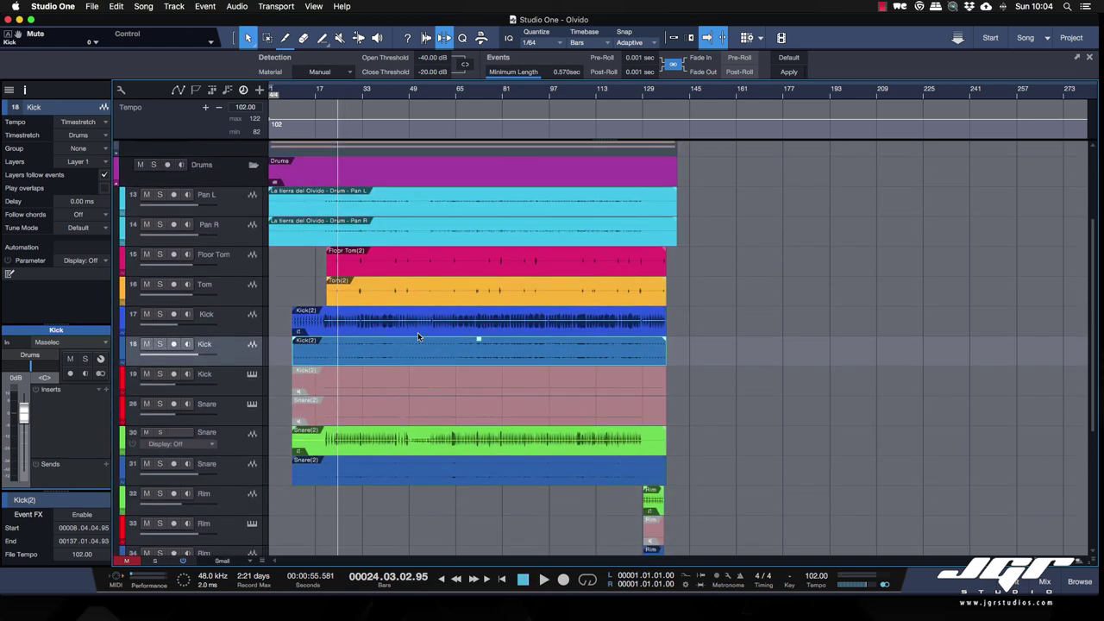
left_click_drag(304, 263, 377, 274)
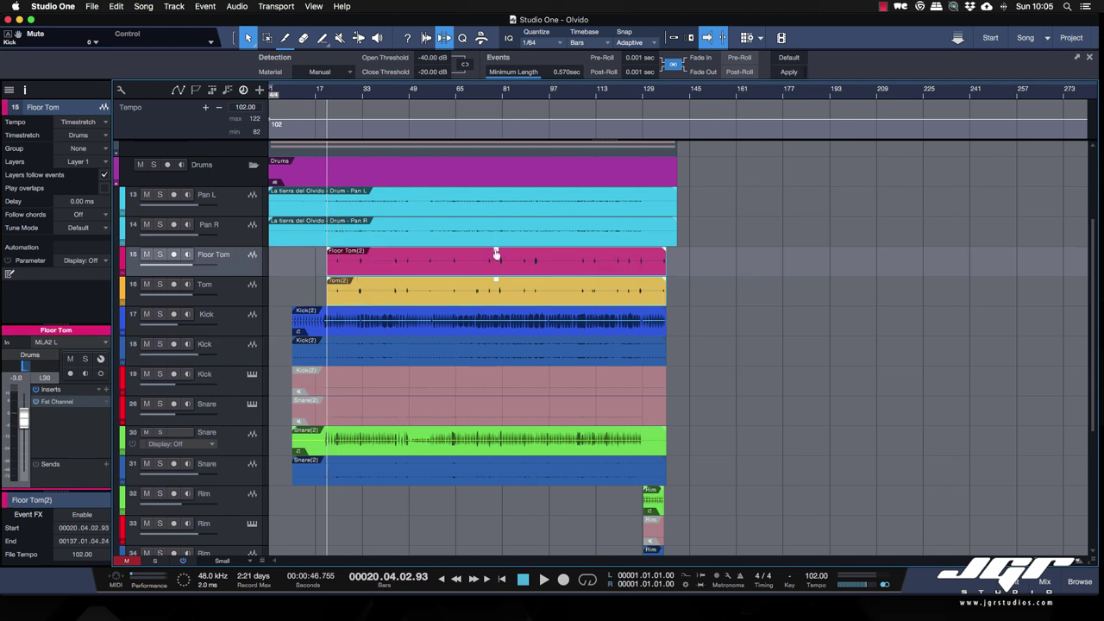
left_click_drag(496, 253, 497, 254)
key("space")
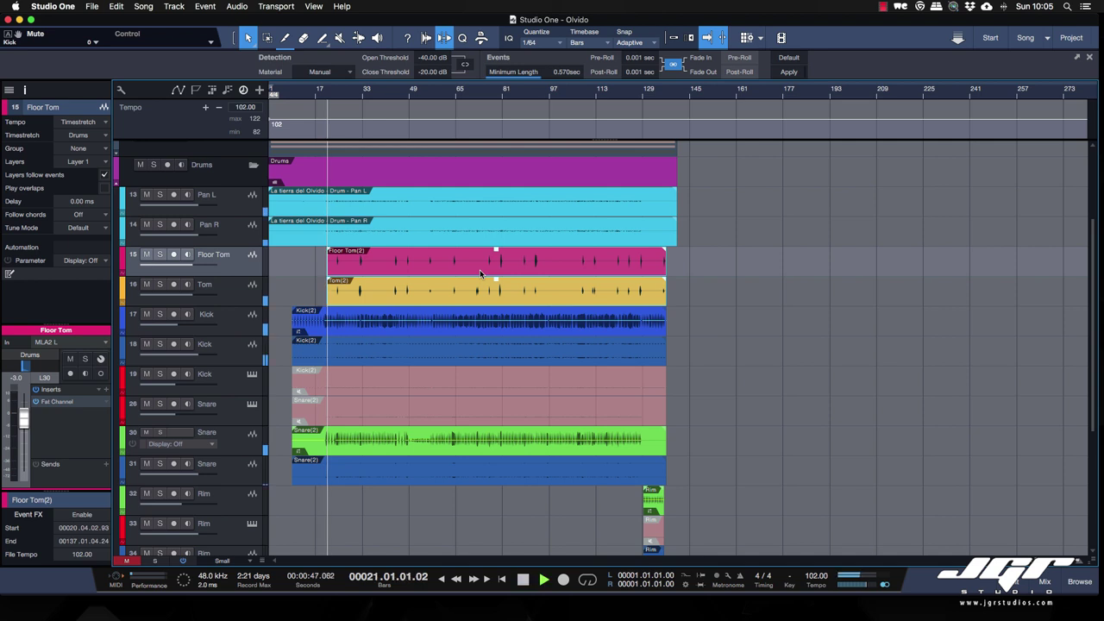
Show the mixer with playback stopped and open the Drums bus's second Fat Channel, placed after the splitter.
left_click(1058, 583)
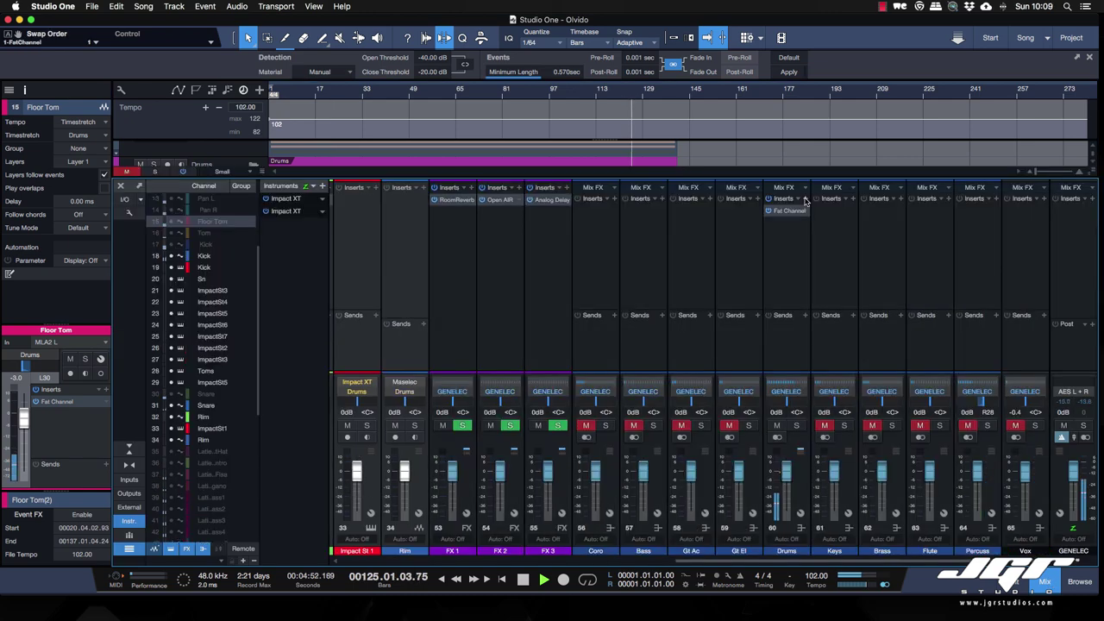
key("space")
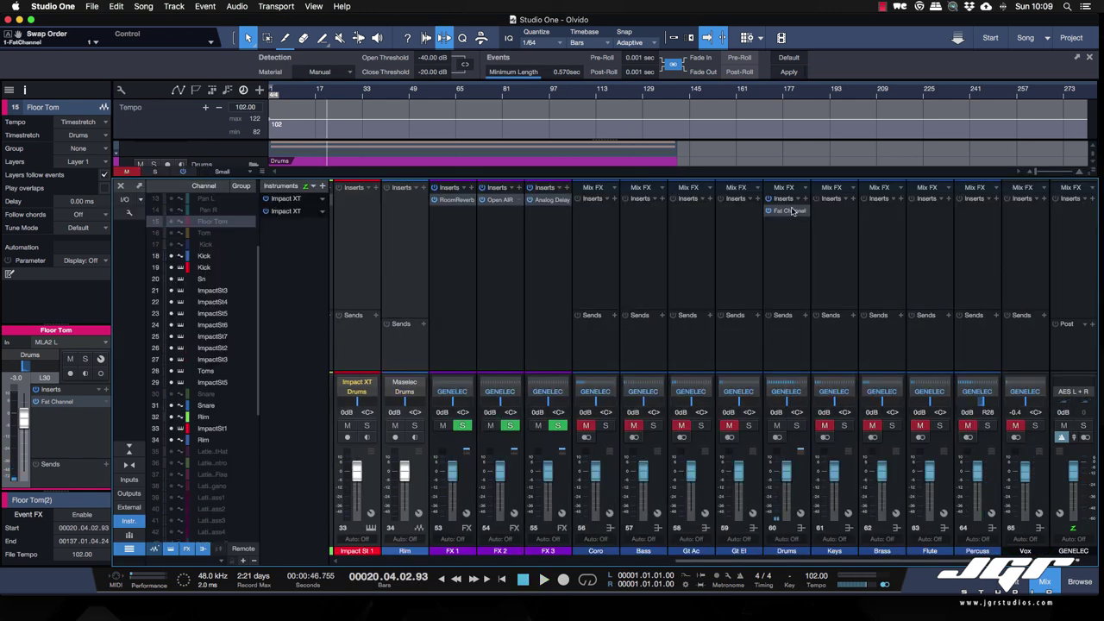
left_click(788, 211)
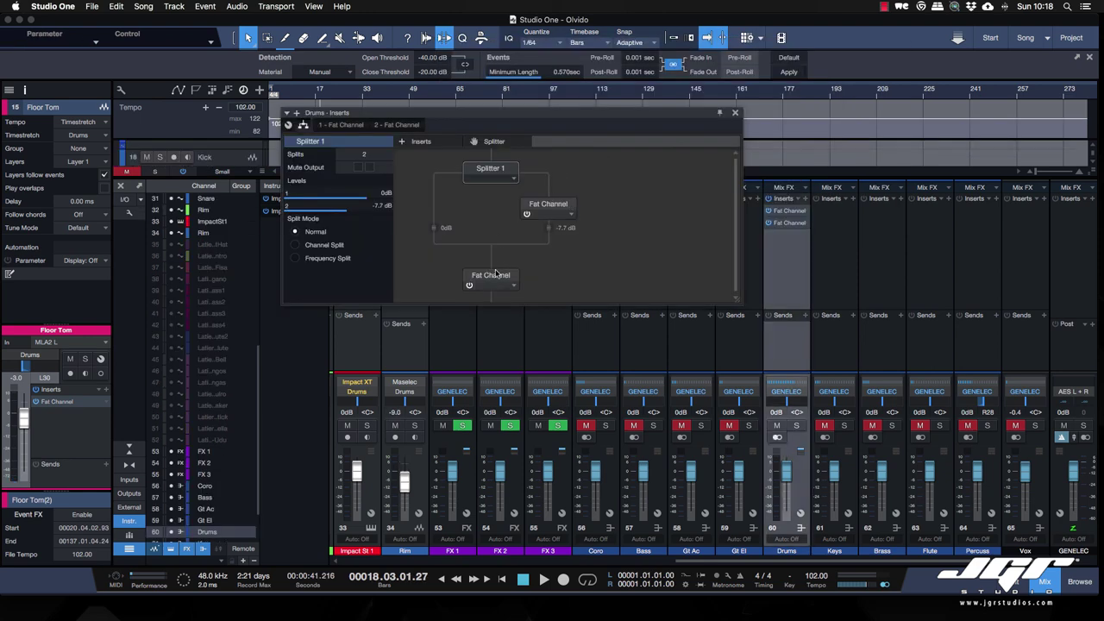
double_click(495, 277)
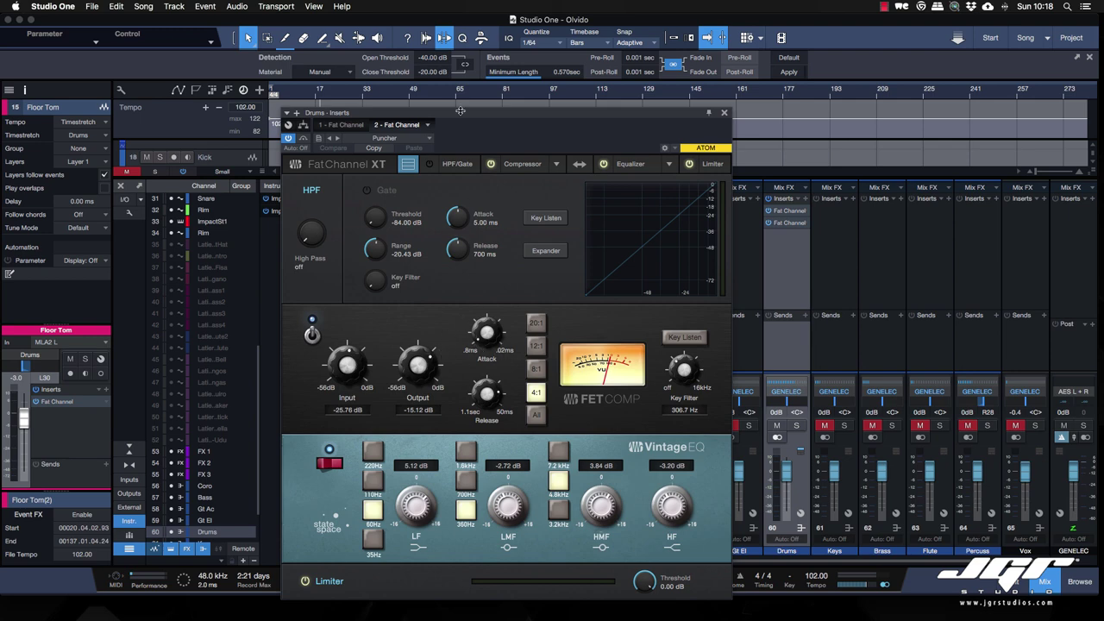
left_click_drag(455, 119, 493, 63)
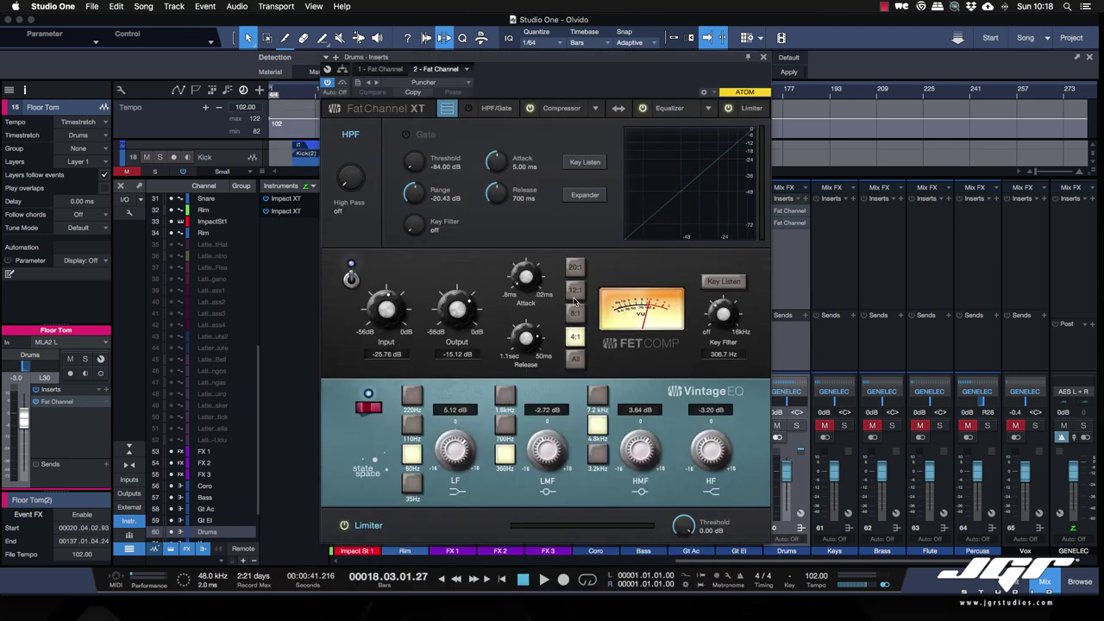
Compare the drums with the second Fat Channel bypassed and active during playback, closing the plug-in and stopping playback at the end.
key("space")
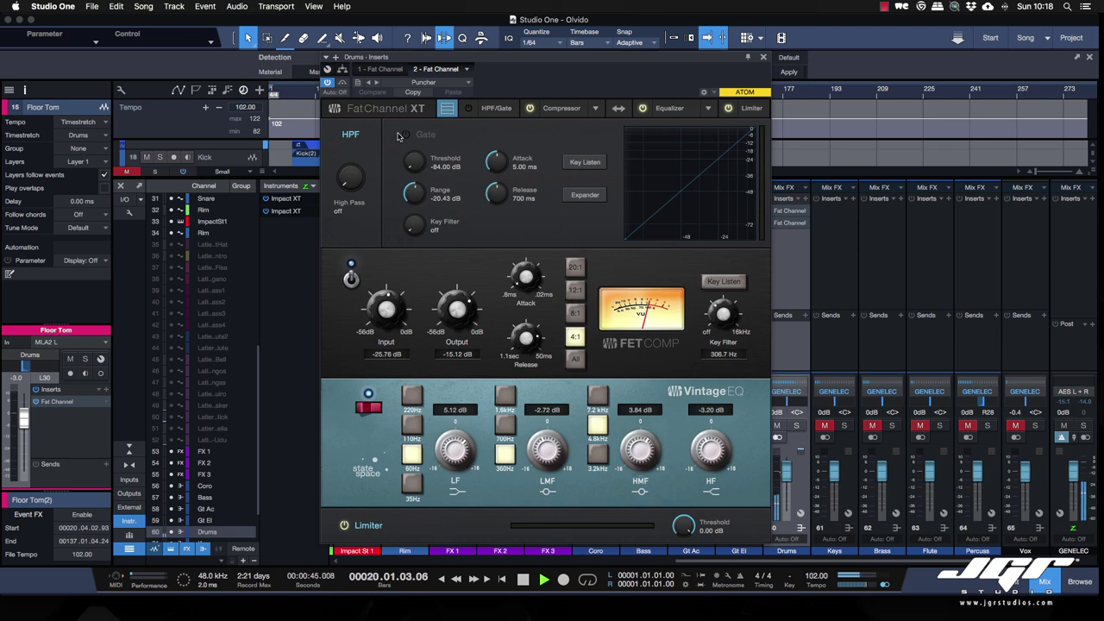
left_click(342, 84)
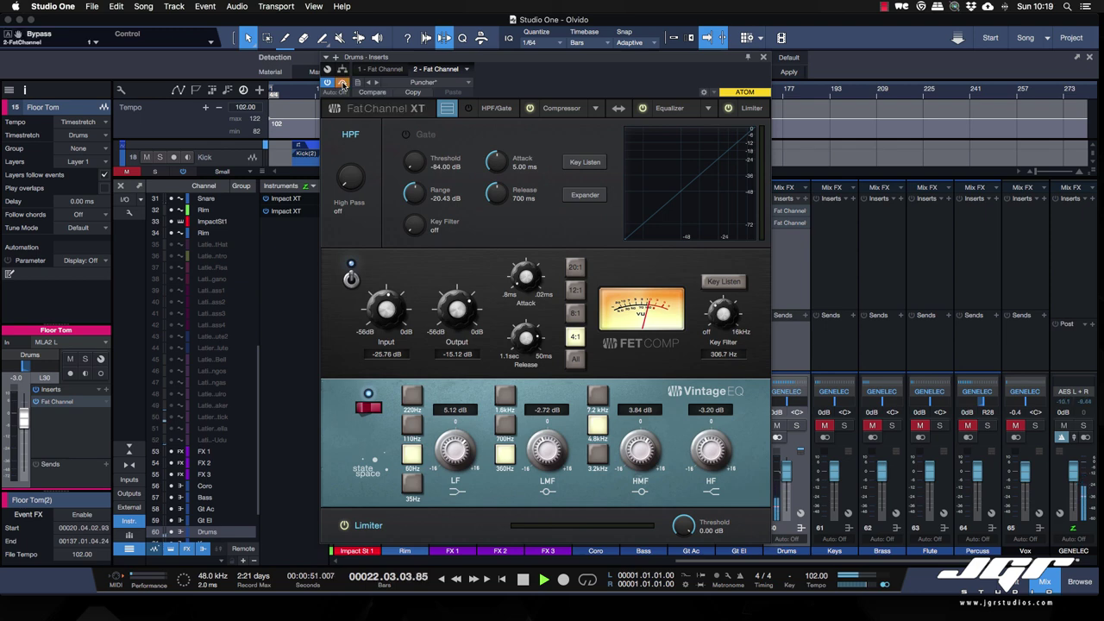
left_click(343, 84)
left_click(342, 82)
left_click(342, 83)
left_click(762, 58)
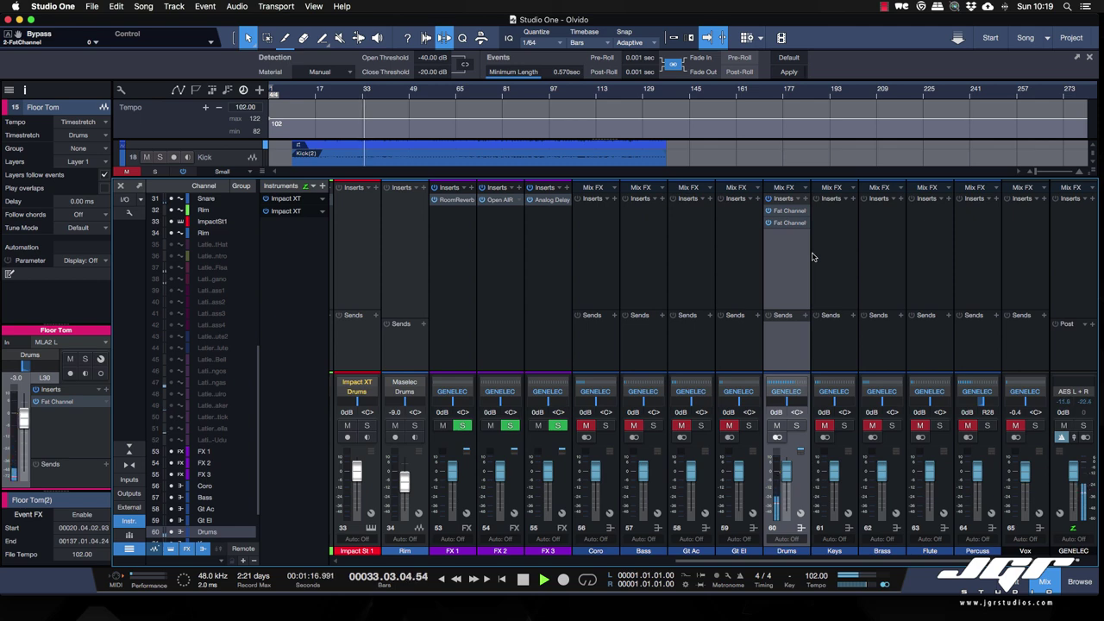
key("space")
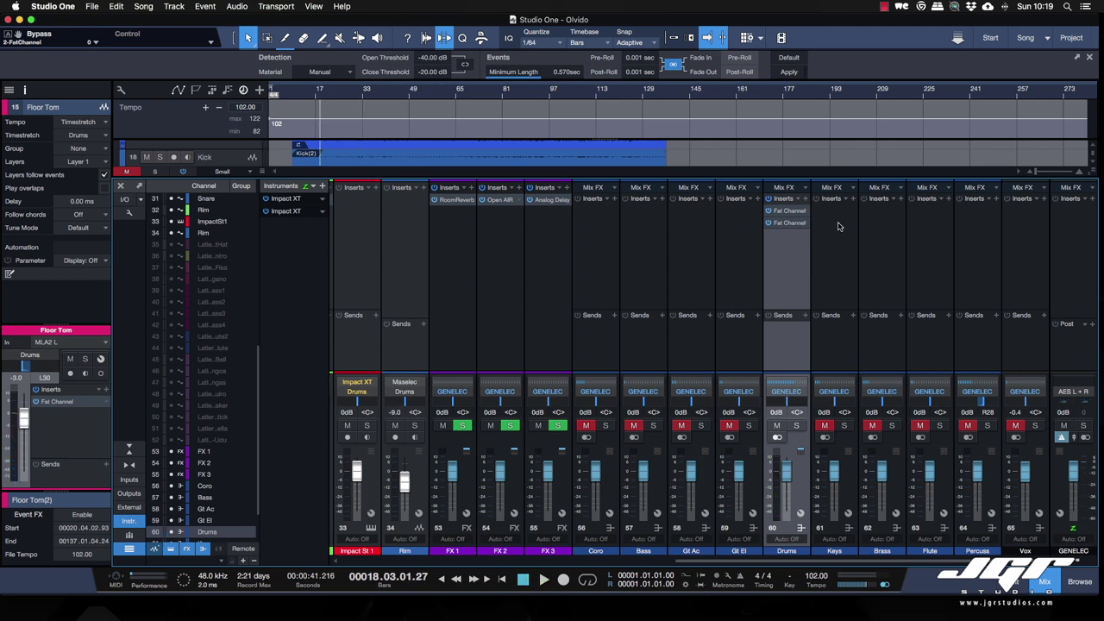